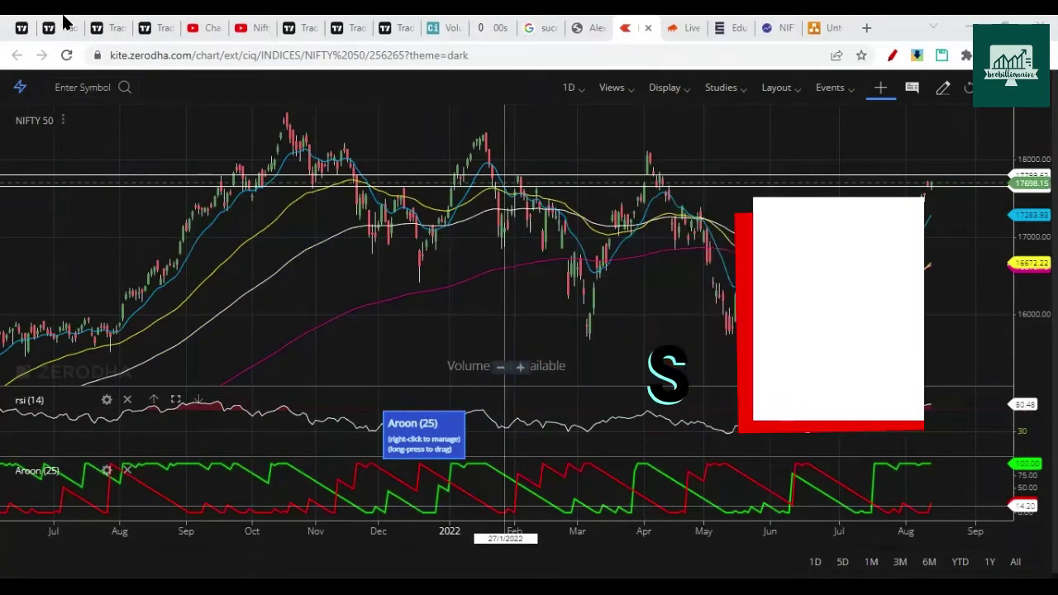
# On the July 24 Nifty 50 Index chart, trace the W-X-Y-X-Z waves, circle the Z zone and draw a rising arrow from the June low
pyautogui.click(65, 26)
pyautogui.click(892, 55)
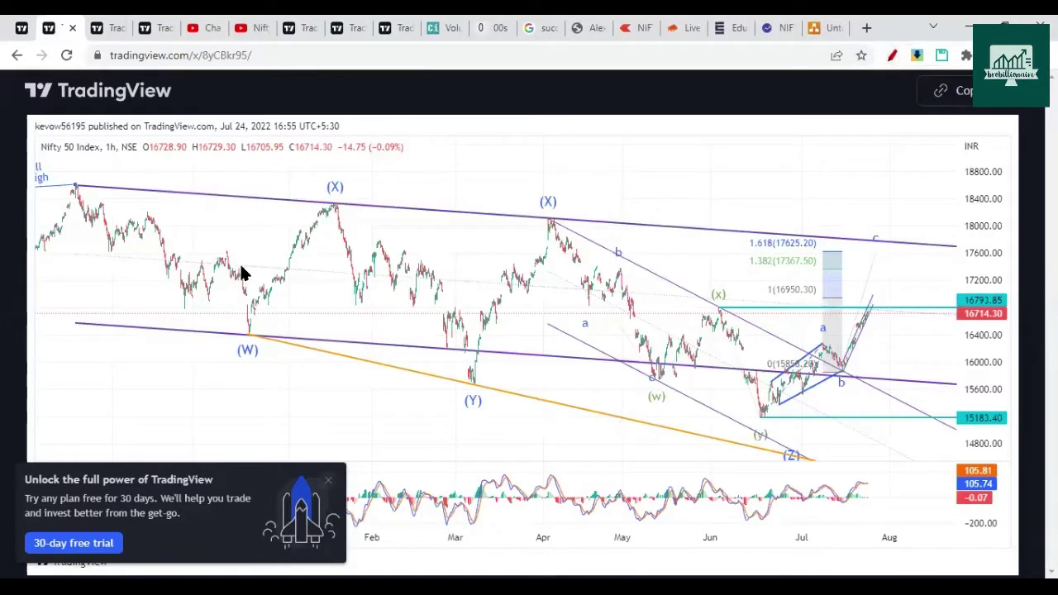
pyautogui.moveTo(75, 187)
pyautogui.mouseDown()
pyautogui.moveTo(236, 361)
pyautogui.moveTo(371, 245)
pyautogui.moveTo(477, 367)
pyautogui.moveTo(556, 215)
pyautogui.moveTo(709, 445)
pyautogui.moveTo(708, 416)
pyautogui.moveTo(773, 482)
pyautogui.moveTo(716, 411)
pyautogui.moveTo(737, 475)
pyautogui.mouseUp()
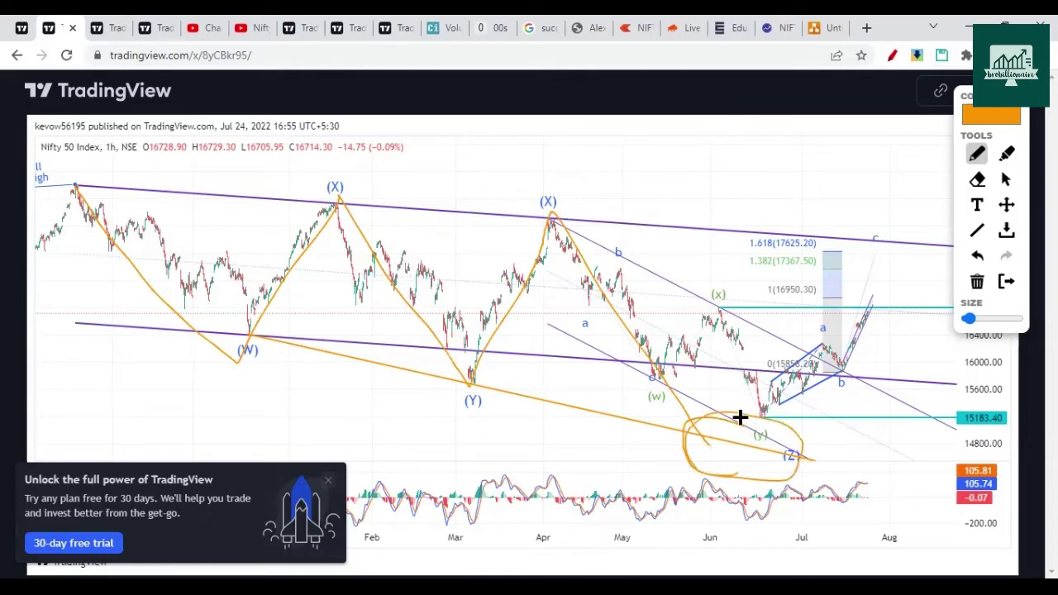
pyautogui.moveTo(745, 424)
pyautogui.mouseDown()
pyautogui.moveTo(773, 414)
pyautogui.moveTo(798, 342)
pyautogui.moveTo(924, 147)
pyautogui.moveTo(933, 191)
pyautogui.mouseUp()
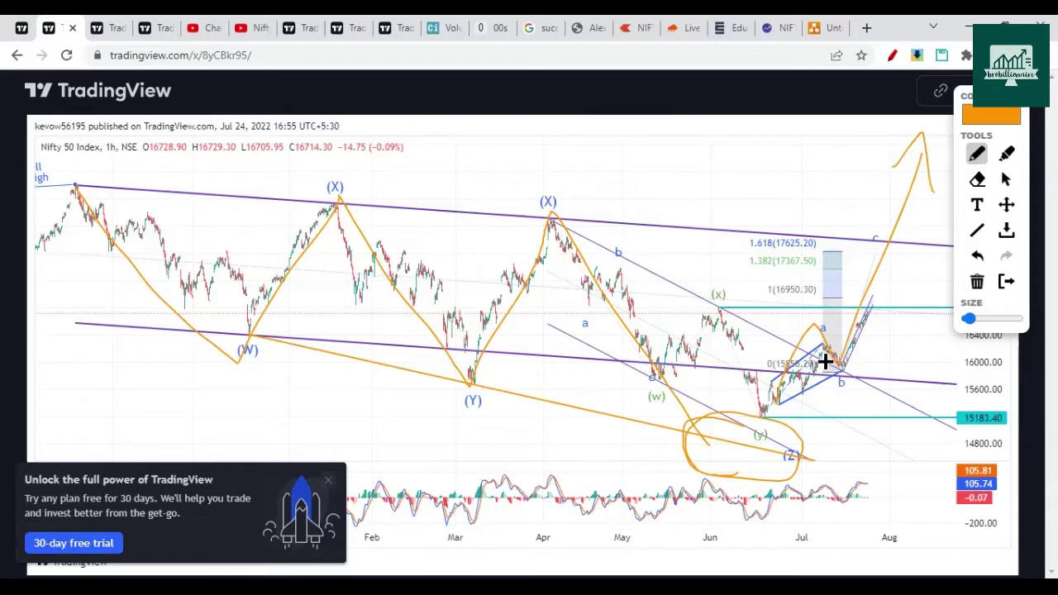
# Clear the drawings, circle the June–July rising channel, trace the a-b-c move up to c, and cross out the W-to-Y section
pyautogui.click(977, 281)
pyautogui.moveTo(842, 336)
pyautogui.mouseDown()
pyautogui.moveTo(758, 406)
pyautogui.moveTo(844, 371)
pyautogui.moveTo(832, 338)
pyautogui.moveTo(844, 388)
pyautogui.moveTo(813, 420)
pyautogui.mouseUp()
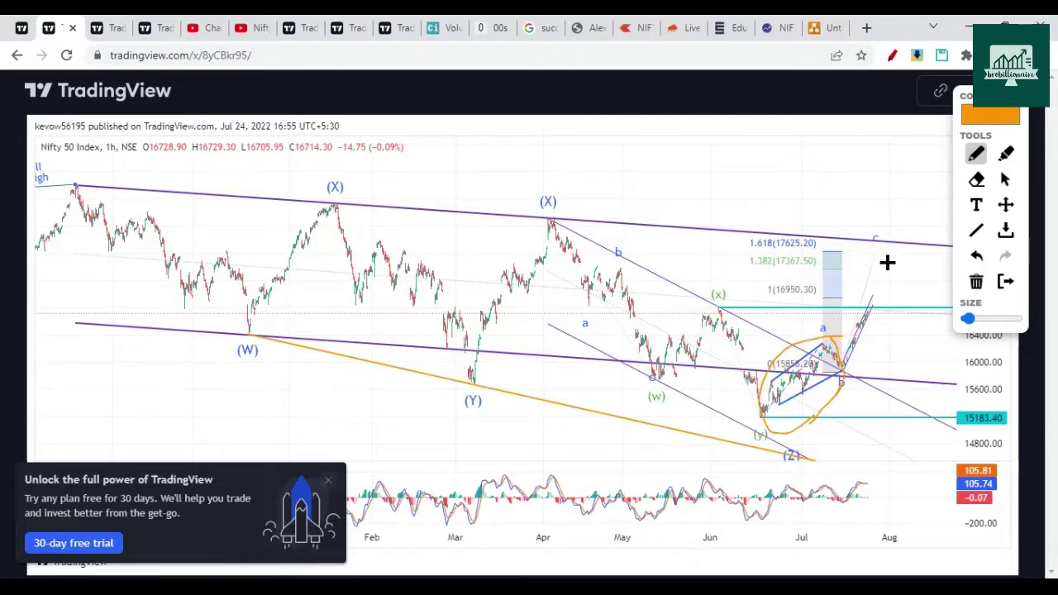
pyautogui.moveTo(746, 433)
pyautogui.mouseDown()
pyautogui.moveTo(797, 359)
pyautogui.moveTo(844, 354)
pyautogui.moveTo(887, 242)
pyautogui.mouseUp()
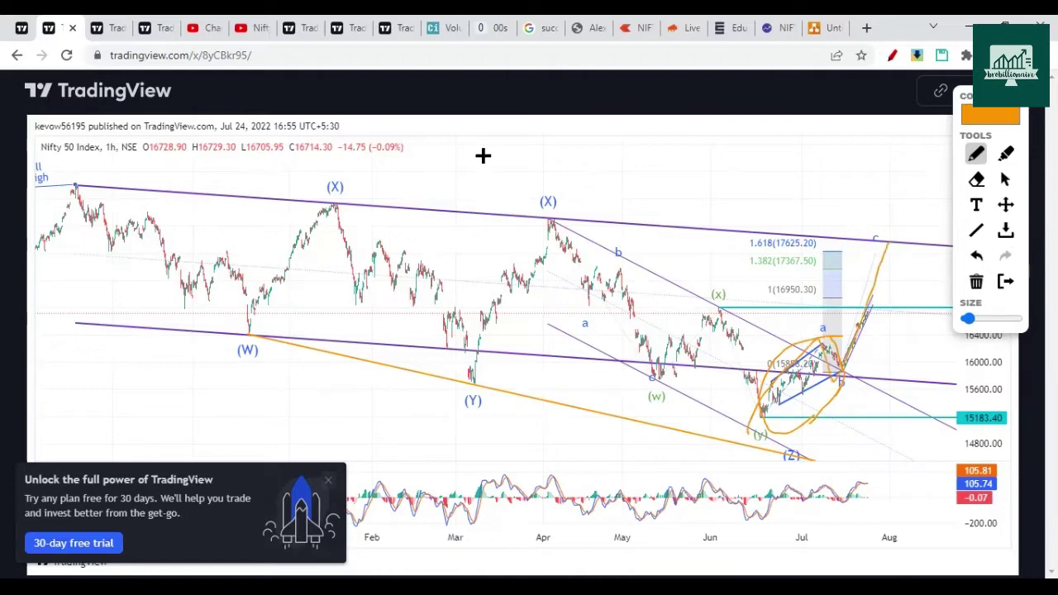
pyautogui.moveTo(486, 145); pyautogui.dragTo(330, 378)
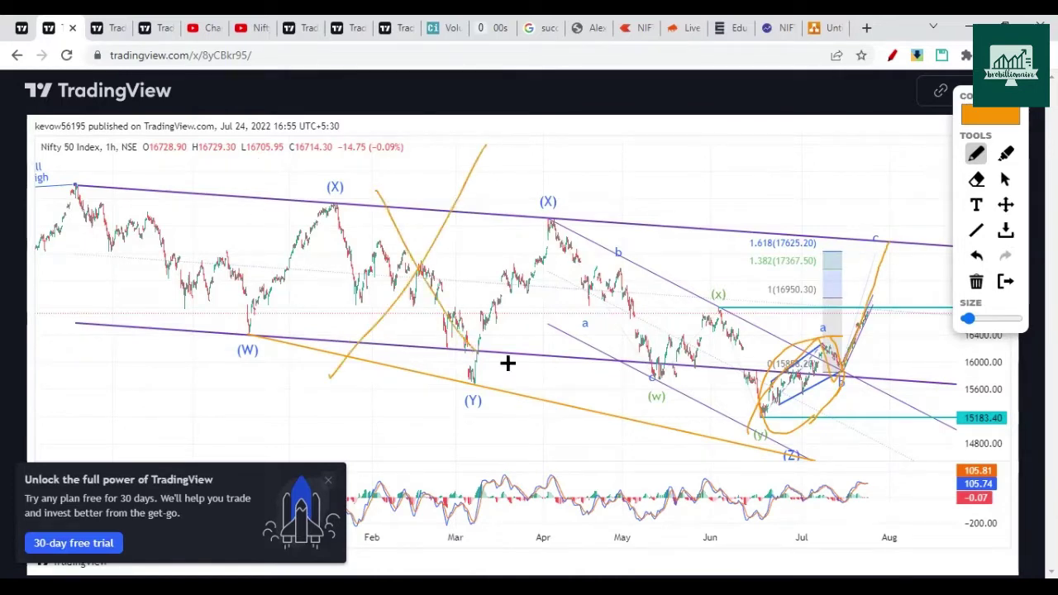
# Exit annotation mode, view the July 31 NIFTY chart, and move the August 10 chart's tab ahead of it
pyautogui.click(1005, 282)
pyautogui.click(120, 27)
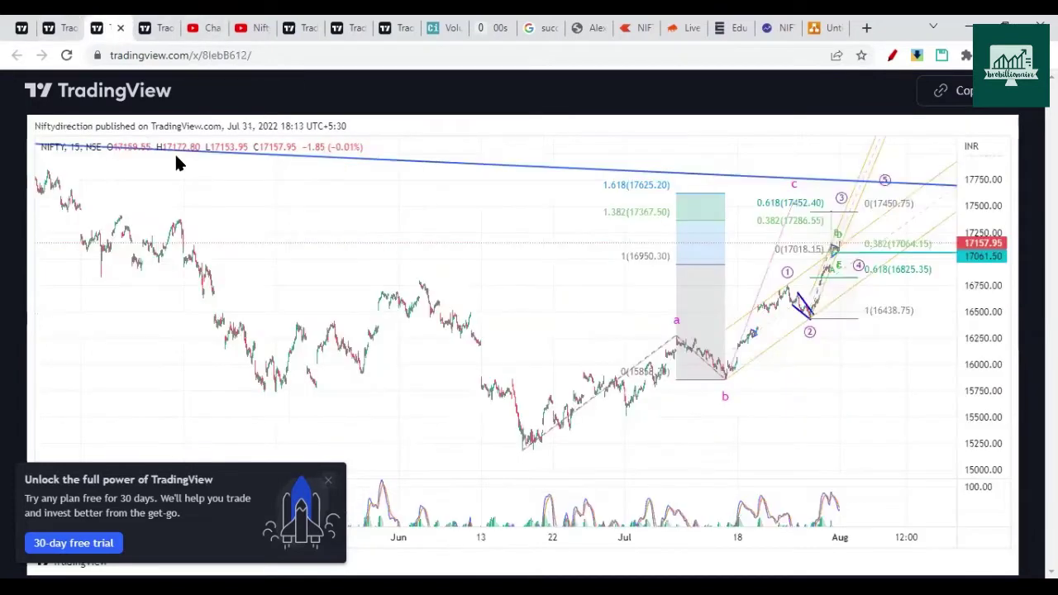
pyautogui.click(163, 25)
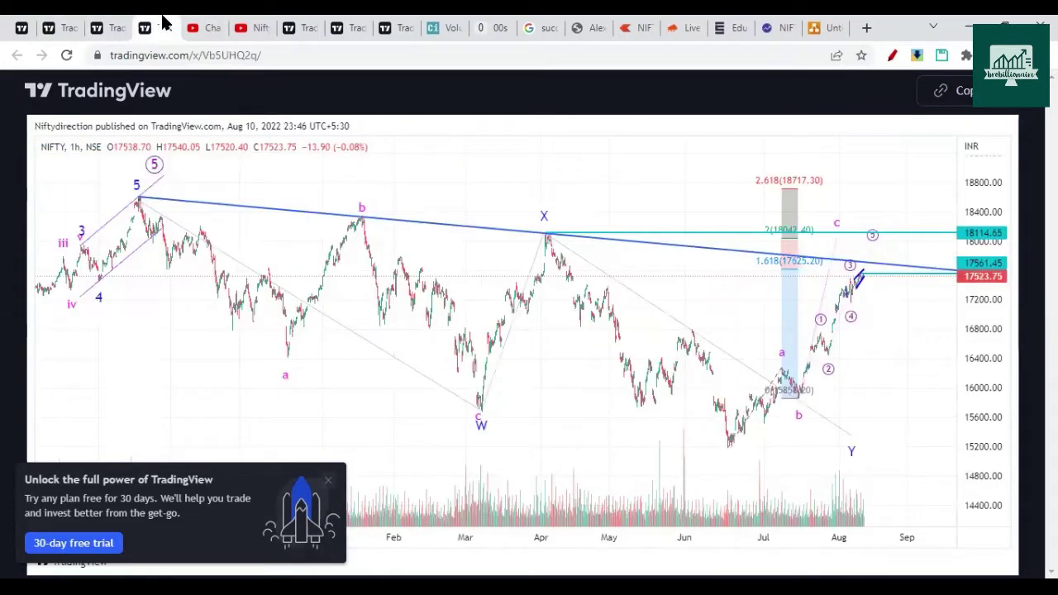
pyautogui.moveTo(163, 24); pyautogui.dragTo(118, 28)
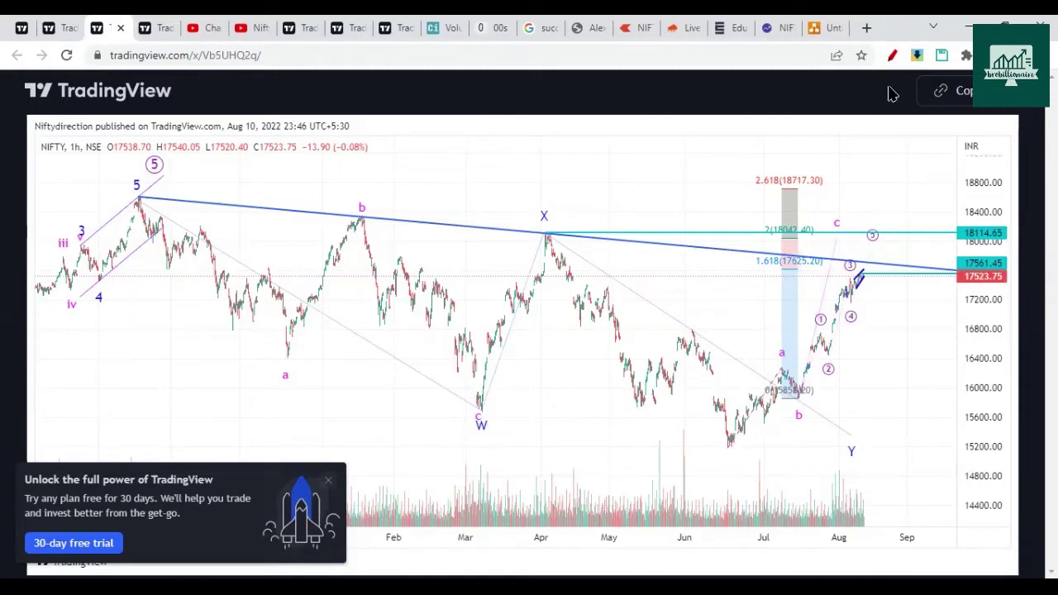
# Trace the waves from the all-time high on the August 10 chart, label W, X, a and B, and mark the 2 and 1.618 Fibonacci levels
pyautogui.click(892, 55)
pyautogui.moveTo(137, 192)
pyautogui.mouseDown()
pyautogui.moveTo(270, 364)
pyautogui.moveTo(330, 218)
pyautogui.moveTo(477, 411)
pyautogui.moveTo(472, 439)
pyautogui.moveTo(563, 203)
pyautogui.moveTo(551, 256)
pyautogui.moveTo(553, 239)
pyautogui.moveTo(711, 440)
pyautogui.moveTo(690, 485)
pyautogui.moveTo(712, 479)
pyautogui.moveTo(862, 241)
pyautogui.moveTo(862, 258)
pyautogui.mouseUp()
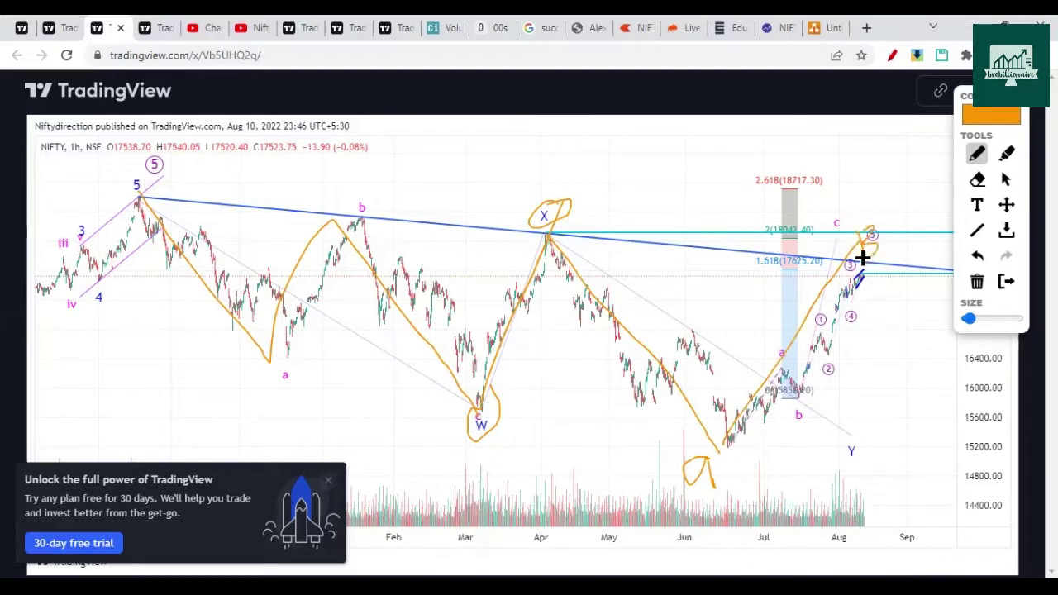
pyautogui.moveTo(802, 234)
pyautogui.mouseDown()
pyautogui.moveTo(785, 226)
pyautogui.moveTo(764, 248)
pyautogui.moveTo(803, 221)
pyautogui.moveTo(758, 245)
pyautogui.moveTo(822, 226)
pyautogui.mouseUp()
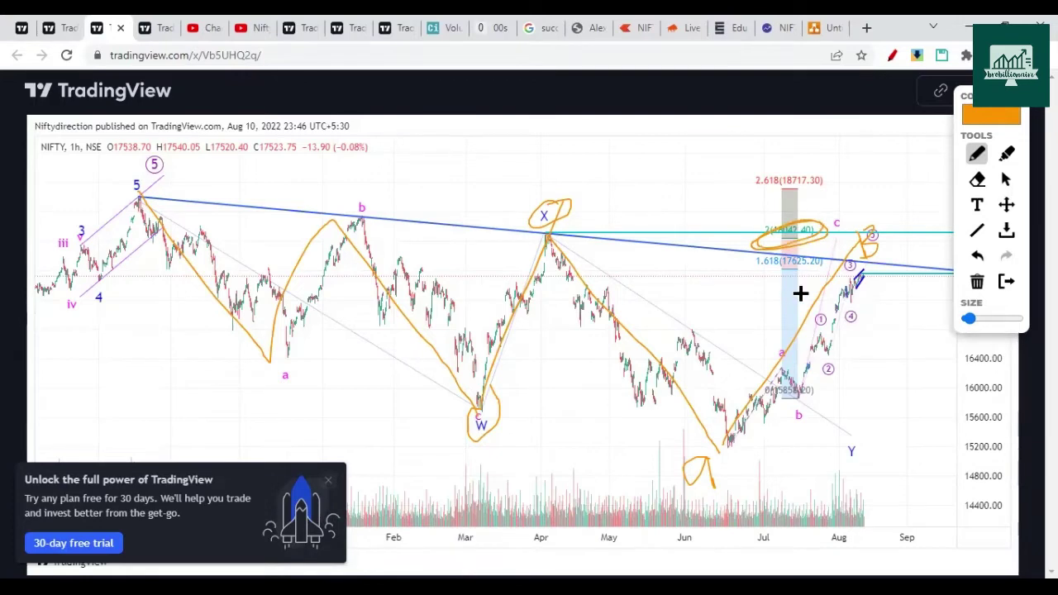
pyautogui.moveTo(758, 270); pyautogui.dragTo(819, 263)
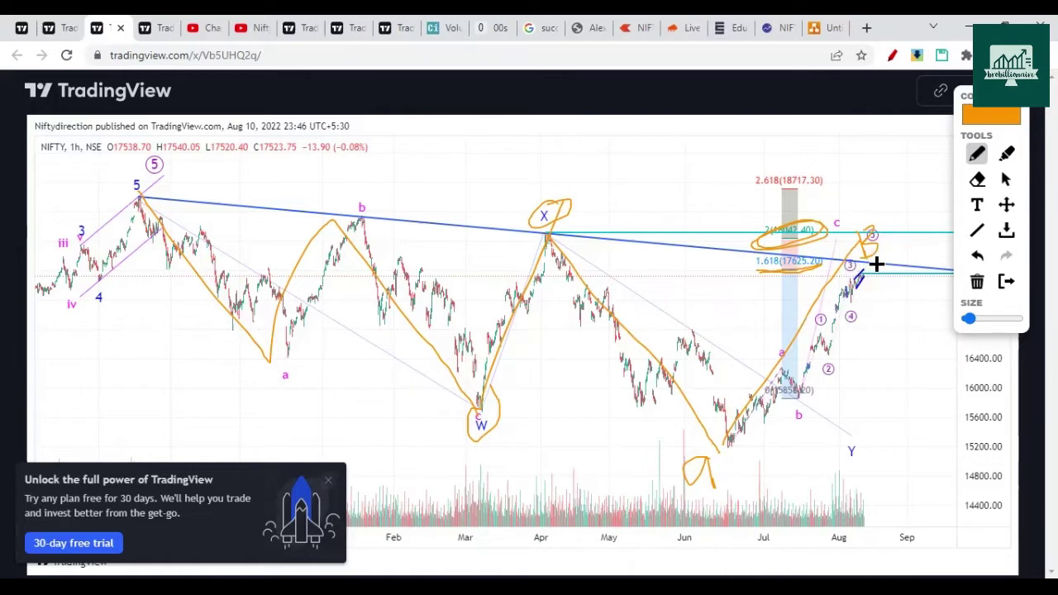
# Move the drawing palette off the price axis, circle the 18114.65 level and draw an arrow pointing to it
pyautogui.moveTo(980, 92); pyautogui.dragTo(314, 203)
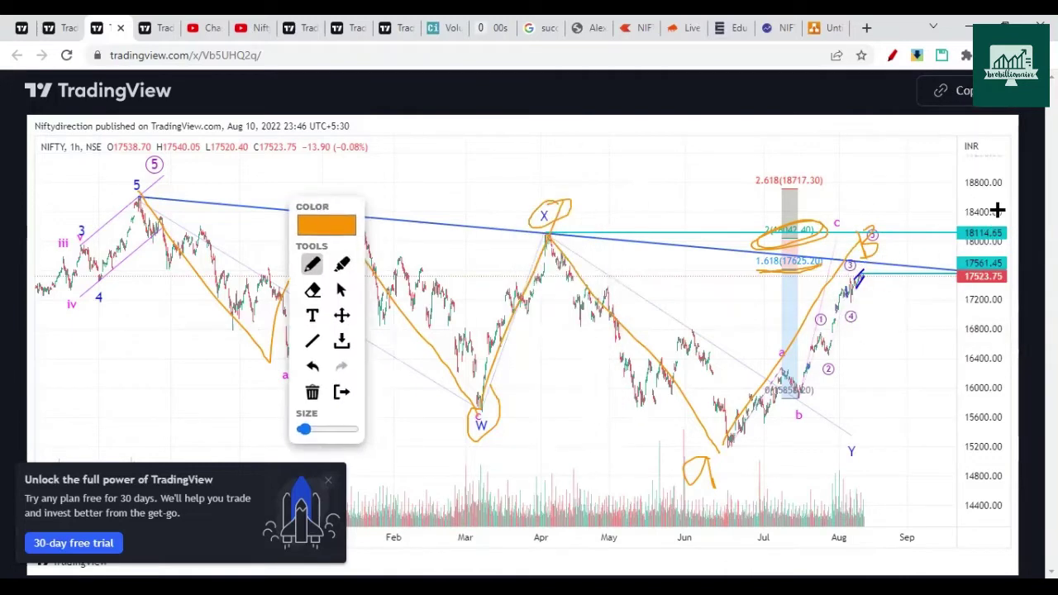
pyautogui.moveTo(971, 216)
pyautogui.mouseDown()
pyautogui.moveTo(953, 238)
pyautogui.moveTo(1002, 248)
pyautogui.moveTo(1011, 218)
pyautogui.moveTo(976, 217)
pyautogui.mouseUp()
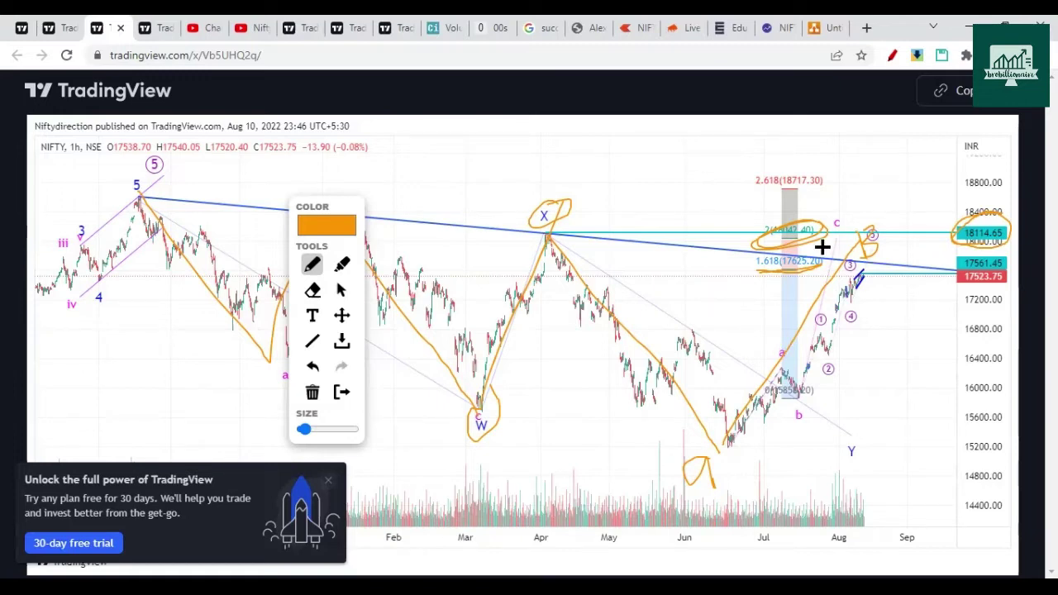
pyautogui.moveTo(897, 172); pyautogui.dragTo(951, 208)
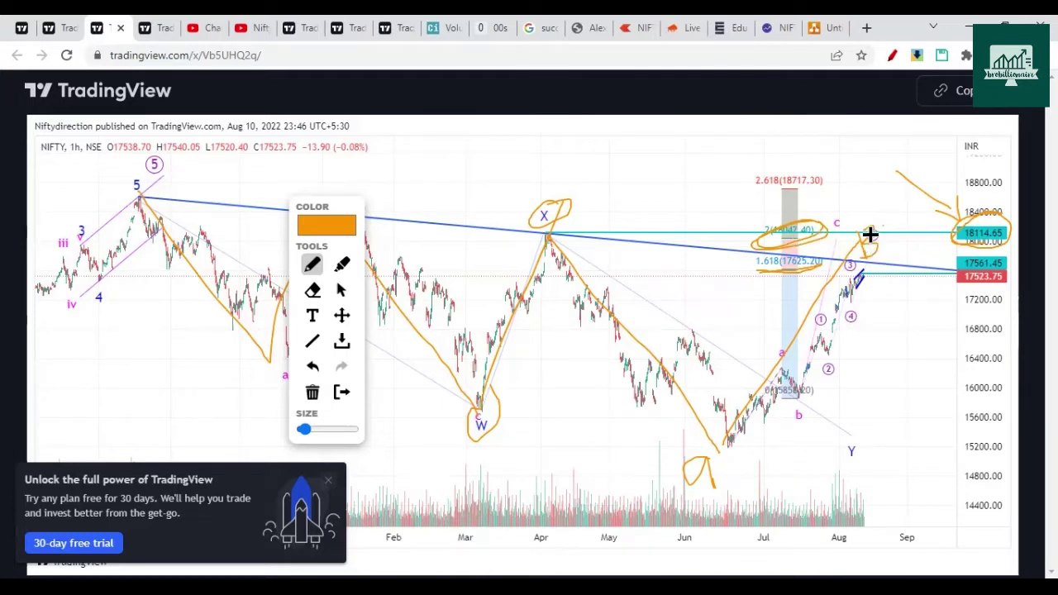
# Mark the reversal zone around the B label and draw a falling zigzag projection from it to a circled end near 14800
pyautogui.moveTo(856, 208)
pyautogui.mouseDown()
pyautogui.moveTo(865, 245)
pyautogui.moveTo(876, 245)
pyautogui.moveTo(864, 236)
pyautogui.mouseUp()
pyautogui.moveTo(869, 248)
pyautogui.mouseDown()
pyautogui.moveTo(884, 359)
pyautogui.moveTo(919, 328)
pyautogui.moveTo(937, 427)
pyautogui.moveTo(959, 421)
pyautogui.moveTo(972, 478)
pyautogui.mouseUp()
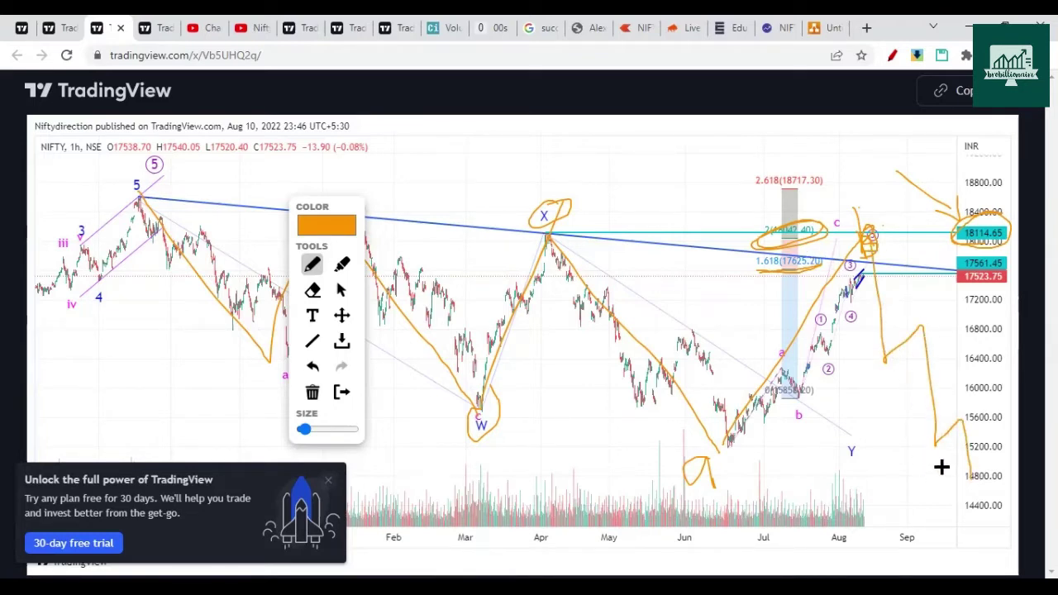
pyautogui.moveTo(956, 465); pyautogui.dragTo(968, 479)
# Circle the June low and handwrite the target range 15183 - 15000 above the August 10 chart
pyautogui.moveTo(714, 439); pyautogui.dragTo(737, 447)
pyautogui.moveTo(628, 157); pyautogui.dragTo(636, 209)
pyautogui.moveTo(664, 154)
pyautogui.mouseDown()
pyautogui.moveTo(676, 177)
pyautogui.moveTo(653, 205)
pyautogui.mouseUp()
pyautogui.moveTo(701, 178)
pyautogui.mouseDown()
pyautogui.moveTo(701, 124)
pyautogui.moveTo(716, 187)
pyautogui.mouseUp()
pyautogui.moveTo(723, 131)
pyautogui.mouseDown()
pyautogui.moveTo(759, 157)
pyautogui.moveTo(723, 184)
pyautogui.mouseUp()
pyautogui.moveTo(844, 126); pyautogui.dragTo(843, 166)
pyautogui.moveTo(860, 127)
pyautogui.mouseDown()
pyautogui.moveTo(866, 152)
pyautogui.moveTo(939, 124)
pyautogui.mouseUp()
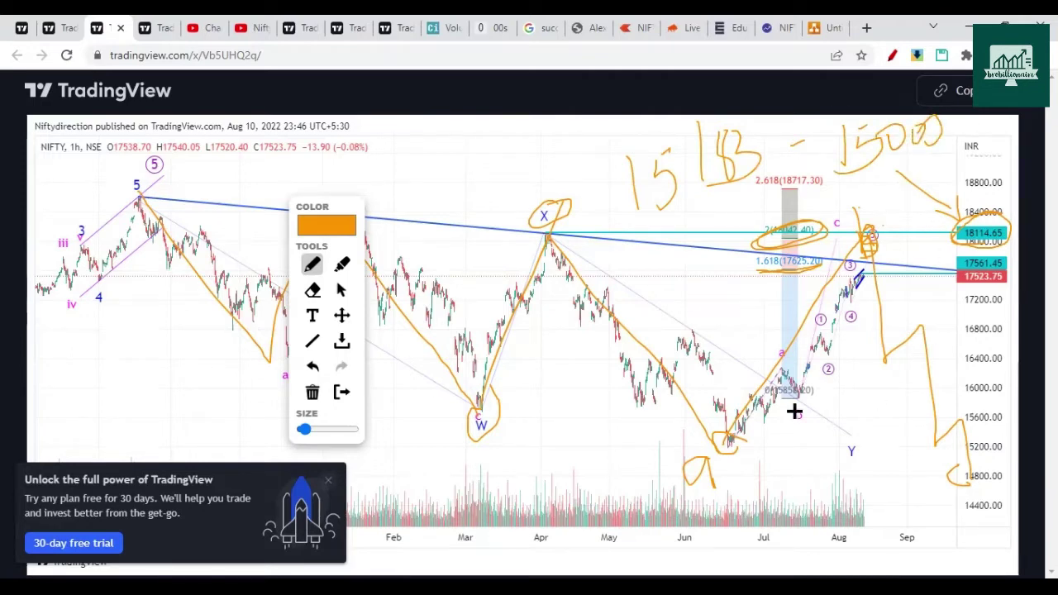
# Switch to the Zerodha Kite NIFTY 50 daily chart and mark four earlier touches of the white horizontal resistance zone with arrows
pyautogui.press('Escape')
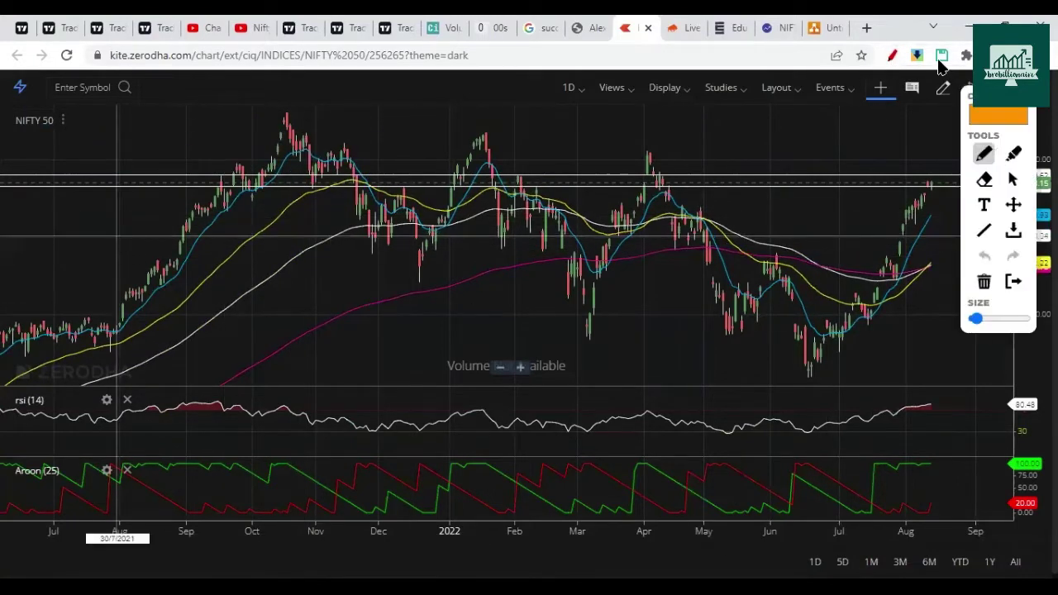
pyautogui.moveTo(967, 86)
pyautogui.mouseDown()
pyautogui.moveTo(283, 300)
pyautogui.moveTo(123, 243)
pyautogui.mouseUp()
pyautogui.moveTo(196, 144); pyautogui.dragTo(222, 174)
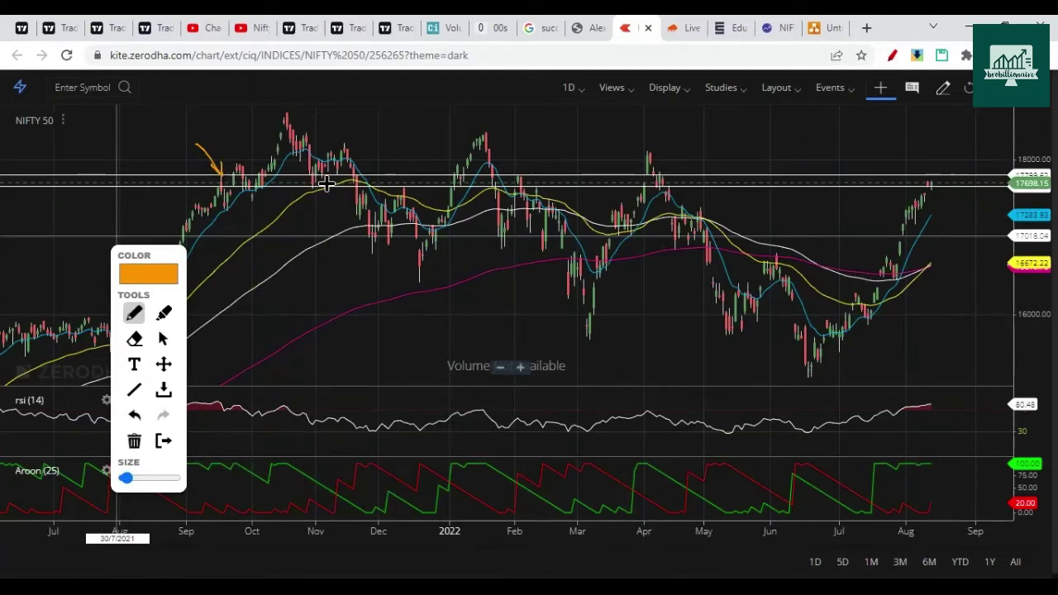
pyautogui.moveTo(325, 196)
pyautogui.mouseDown()
pyautogui.moveTo(336, 178)
pyautogui.moveTo(351, 181)
pyautogui.mouseUp()
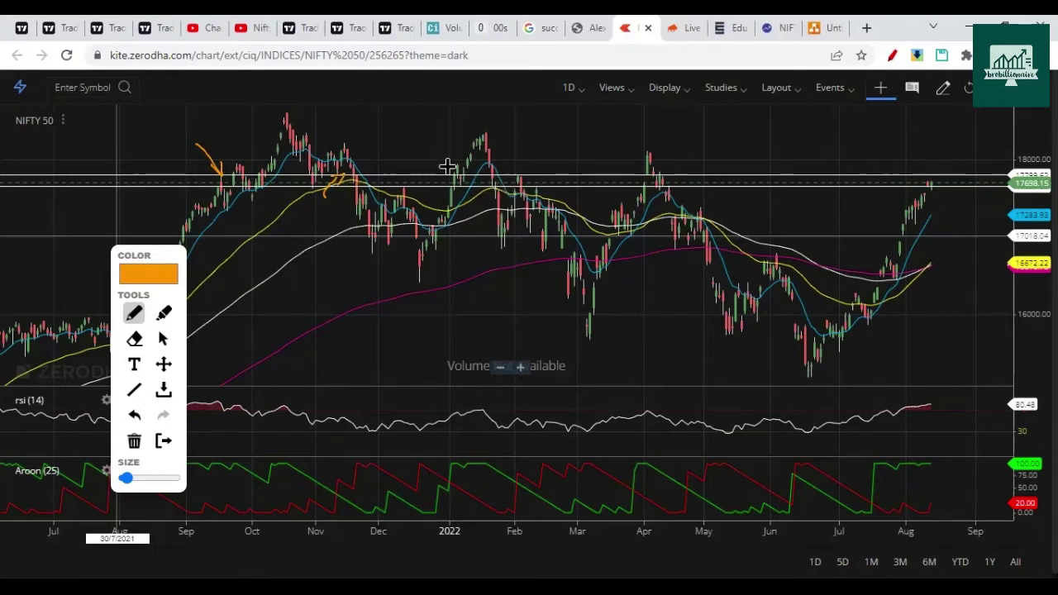
pyautogui.moveTo(509, 156); pyautogui.dragTo(511, 170)
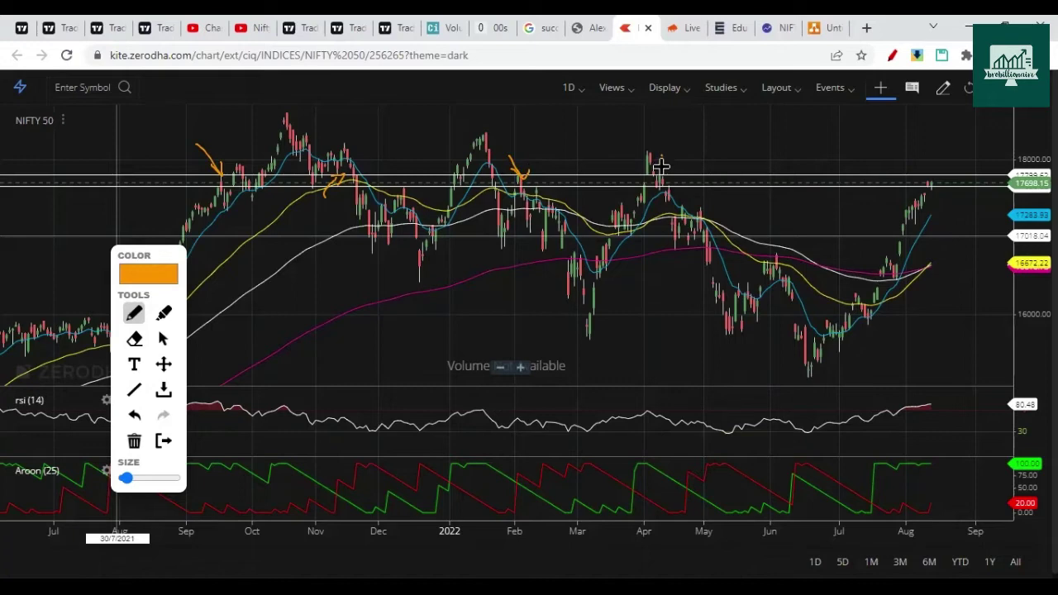
pyautogui.moveTo(657, 168); pyautogui.dragTo(666, 165)
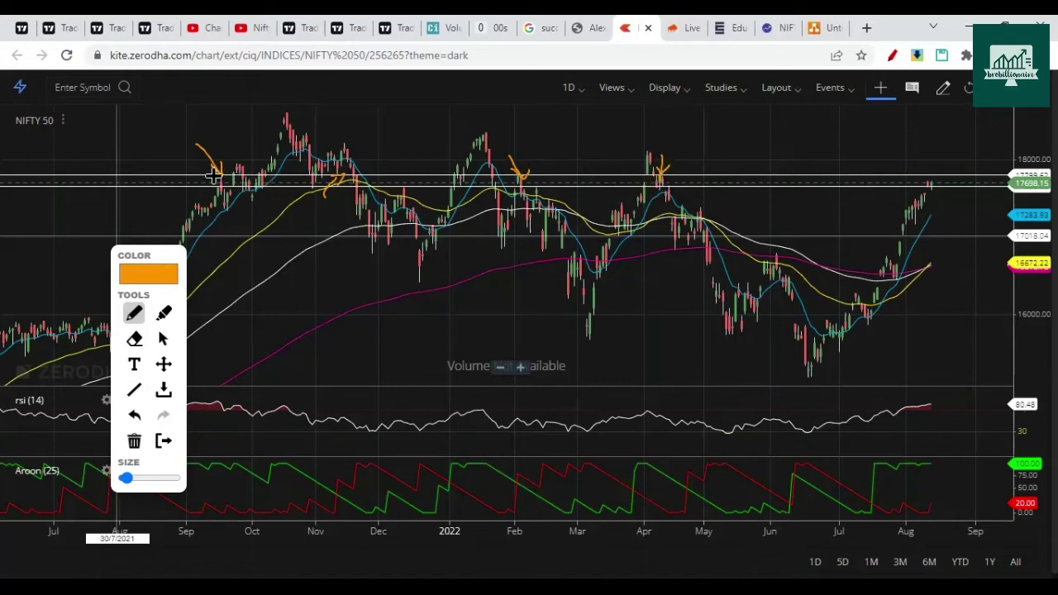
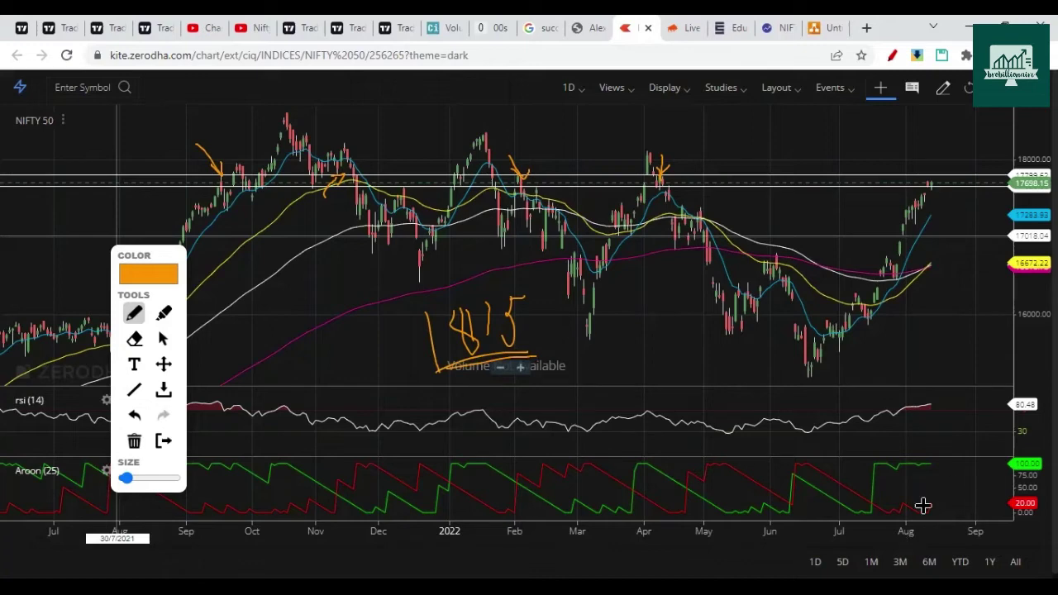
# Point arrows at the blue and yellow moving averages and circle the recent crossover of the longer averages
pyautogui.moveTo(975, 288)
pyautogui.mouseDown()
pyautogui.moveTo(933, 230)
pyautogui.moveTo(949, 236)
pyautogui.mouseUp()
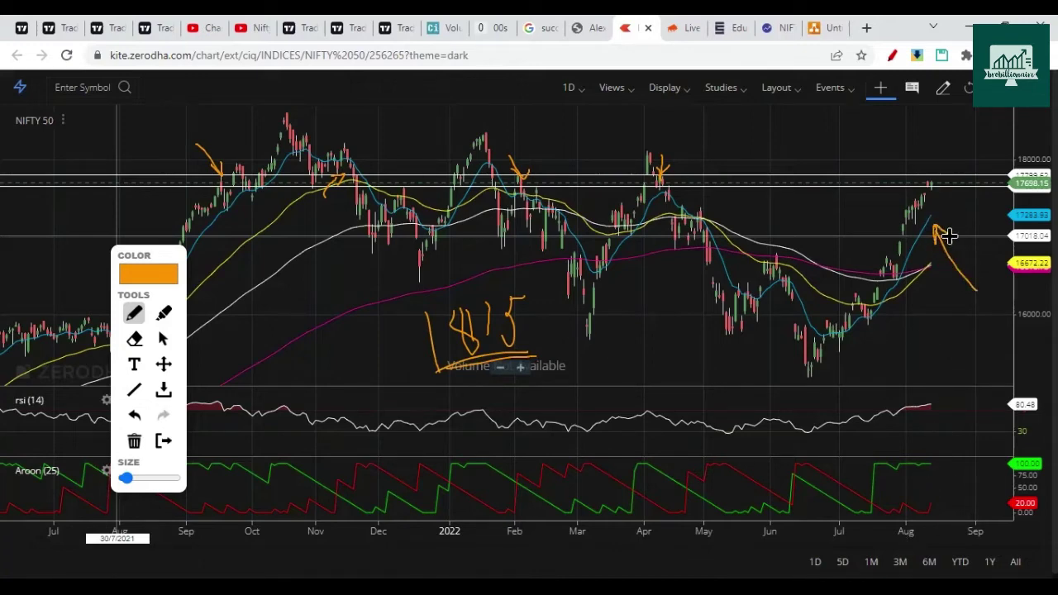
pyautogui.moveTo(939, 270)
pyautogui.mouseDown()
pyautogui.moveTo(935, 253)
pyautogui.moveTo(916, 278)
pyautogui.moveTo(940, 264)
pyautogui.mouseUp()
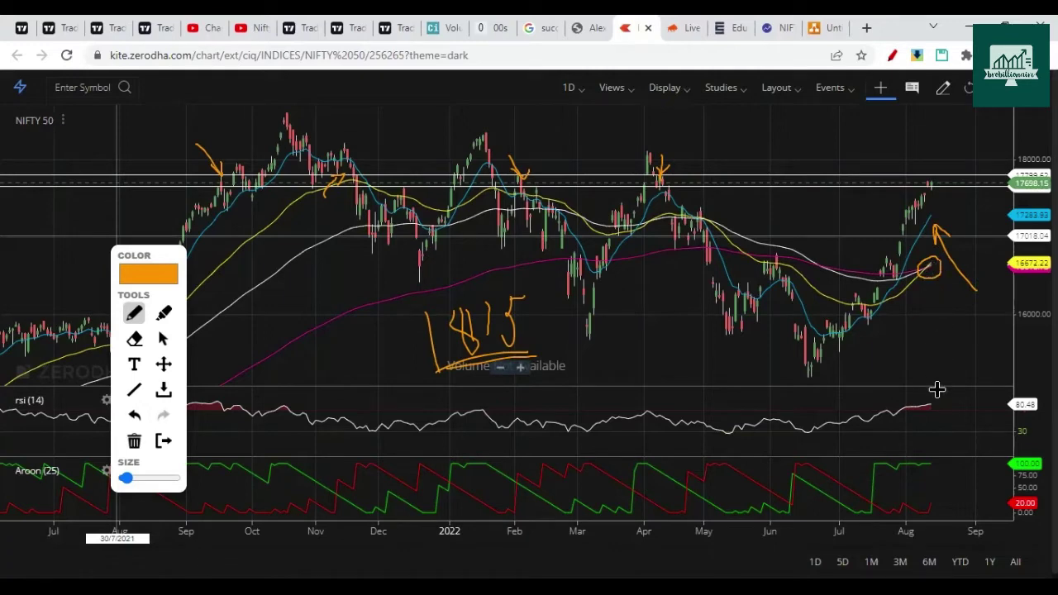
pyautogui.moveTo(913, 337)
pyautogui.mouseDown()
pyautogui.moveTo(901, 299)
pyautogui.moveTo(896, 308)
pyautogui.mouseUp()
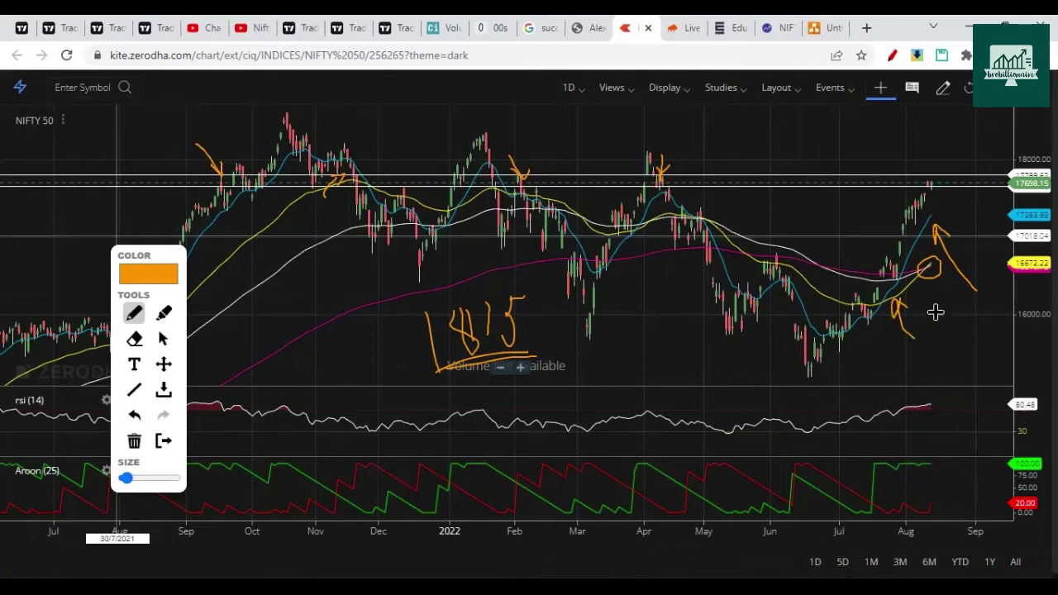
# Circle the latest RSI rise, the August 2022 Aroon pattern and the similar September 2021 Aroon pattern
pyautogui.moveTo(934, 395)
pyautogui.mouseDown()
pyautogui.moveTo(909, 402)
pyautogui.moveTo(937, 416)
pyautogui.moveTo(935, 389)
pyautogui.moveTo(926, 394)
pyautogui.mouseUp()
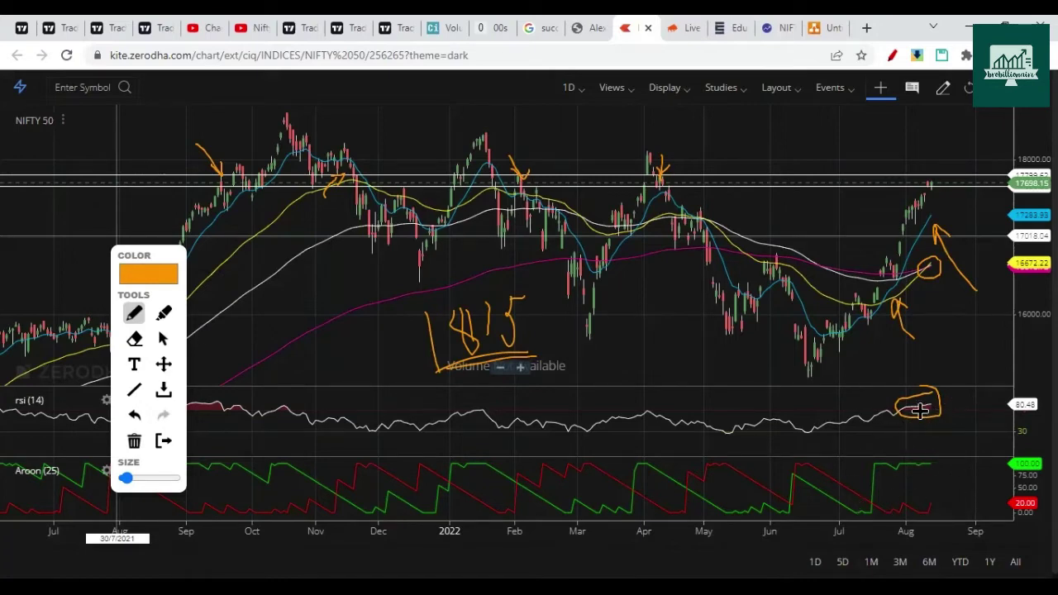
pyautogui.moveTo(935, 454)
pyautogui.mouseDown()
pyautogui.moveTo(904, 445)
pyautogui.moveTo(865, 474)
pyautogui.moveTo(907, 529)
pyautogui.moveTo(945, 463)
pyautogui.moveTo(919, 447)
pyautogui.mouseUp()
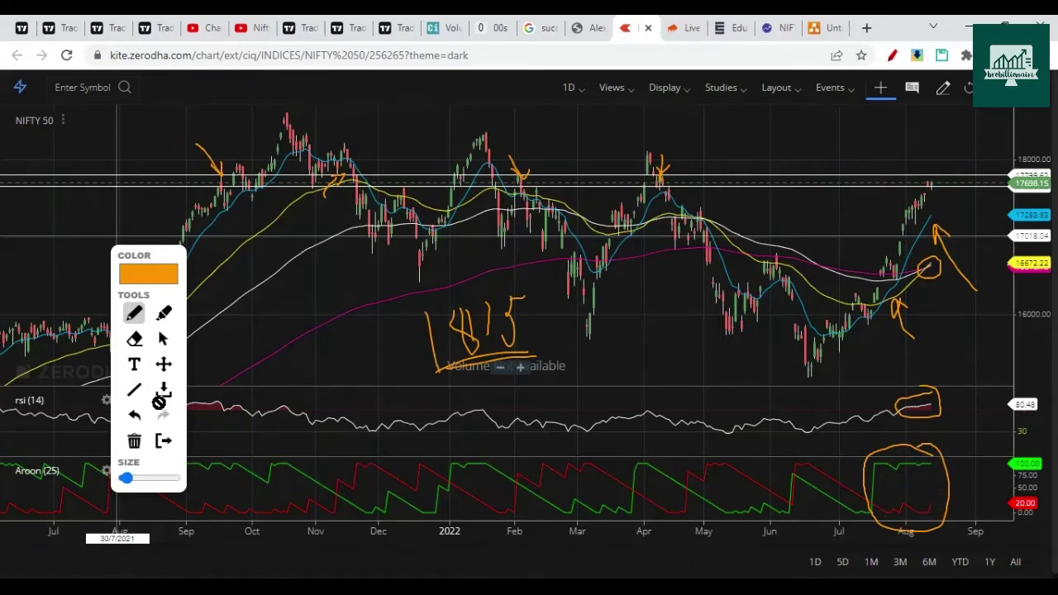
pyautogui.moveTo(151, 253); pyautogui.dragTo(303, 146)
pyautogui.moveTo(228, 465)
pyautogui.mouseDown()
pyautogui.moveTo(192, 461)
pyautogui.moveTo(208, 537)
pyautogui.moveTo(227, 449)
pyautogui.moveTo(197, 453)
pyautogui.mouseUp()
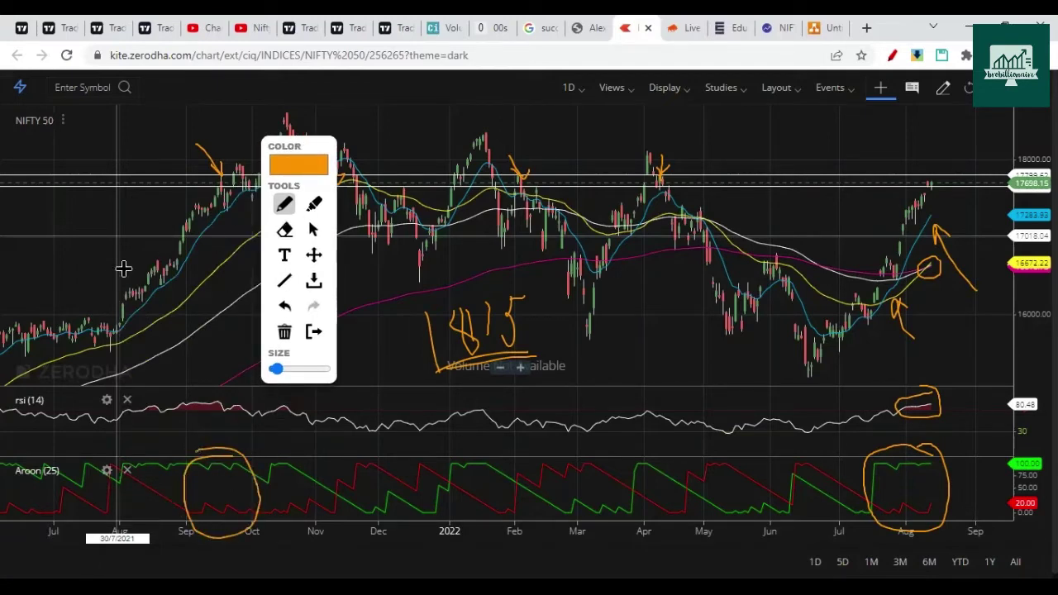
# Trace the August–October 2021 rally on the price chart and move the drawing palette clear of the peak
pyautogui.moveTo(131, 282)
pyautogui.mouseDown()
pyautogui.moveTo(239, 192)
pyautogui.moveTo(251, 201)
pyautogui.mouseUp()
pyautogui.moveTo(297, 146); pyautogui.dragTo(408, 72)
pyautogui.click(408, 89)
pyautogui.click(270, 181)
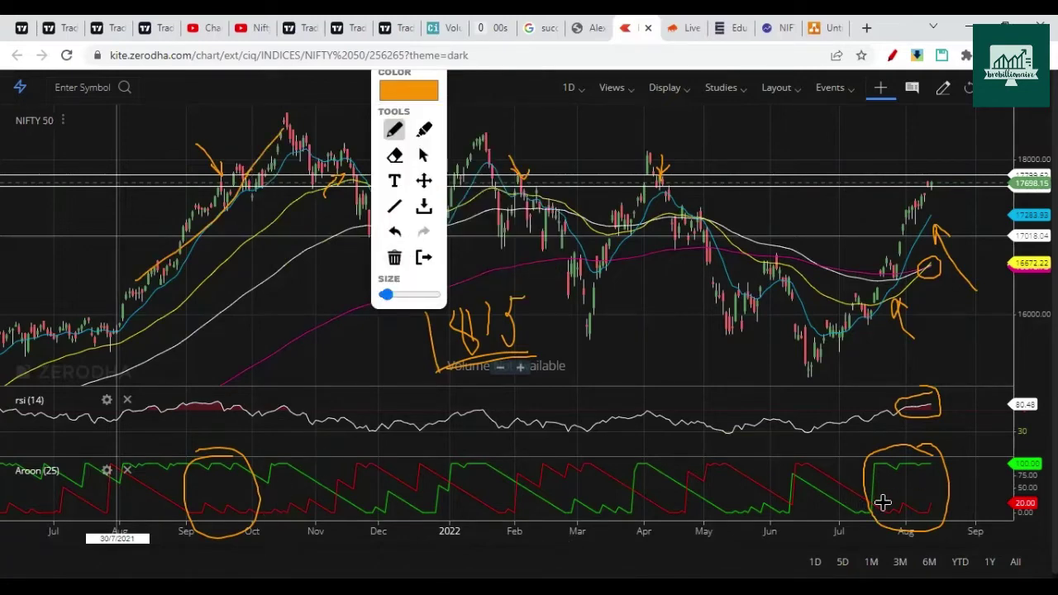
# Draw arrows to the July 2022 Aroon crossover and the matching price candles, then exit annotation mode
pyautogui.moveTo(838, 434); pyautogui.dragTo(878, 500)
pyautogui.moveTo(838, 260); pyautogui.dragTo(866, 296)
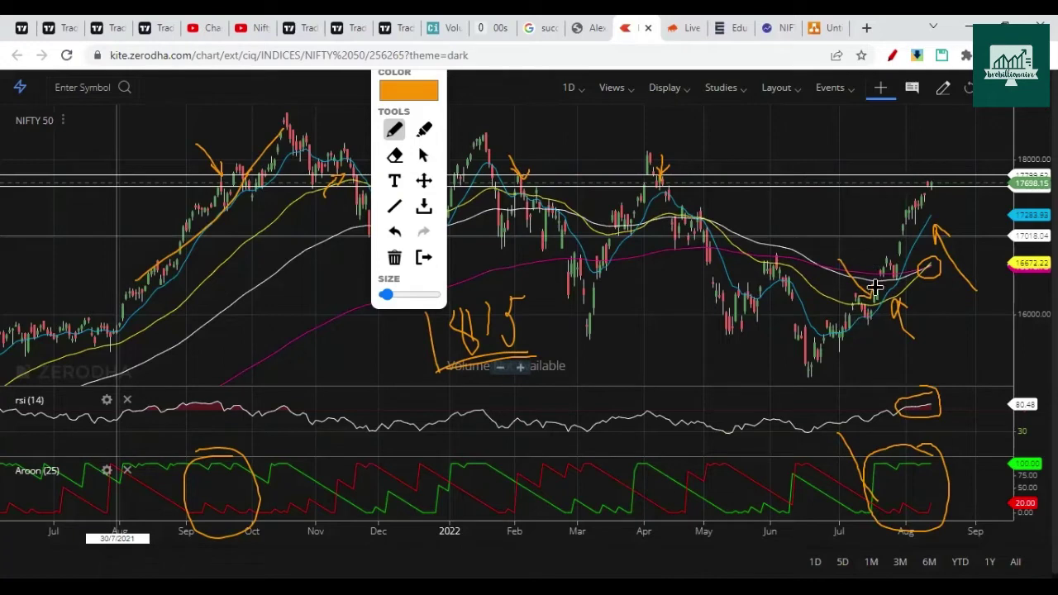
pyautogui.click(423, 257)
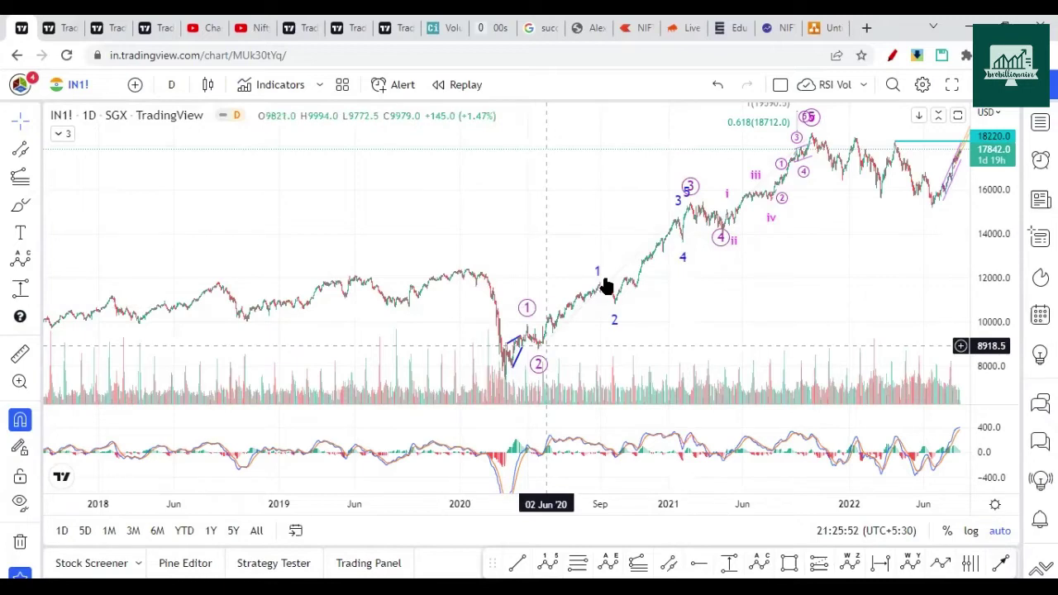
# Examine the Elliott wave count rising from the 2020 low on the TradingView IN1! daily chart
pyautogui.scroll(3, 577, 295)
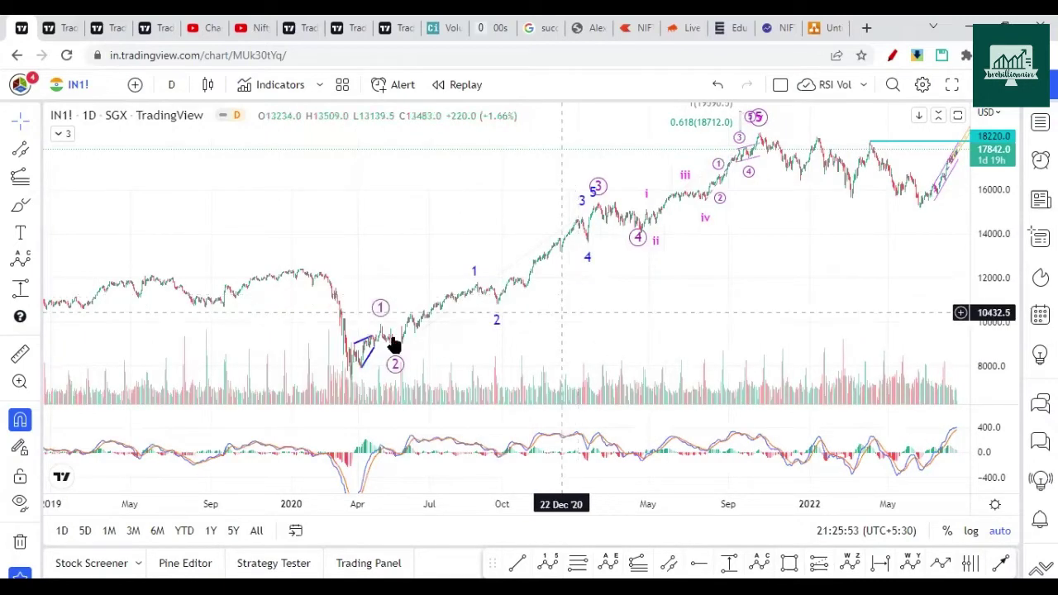
pyautogui.click(351, 385)
pyautogui.click(334, 387)
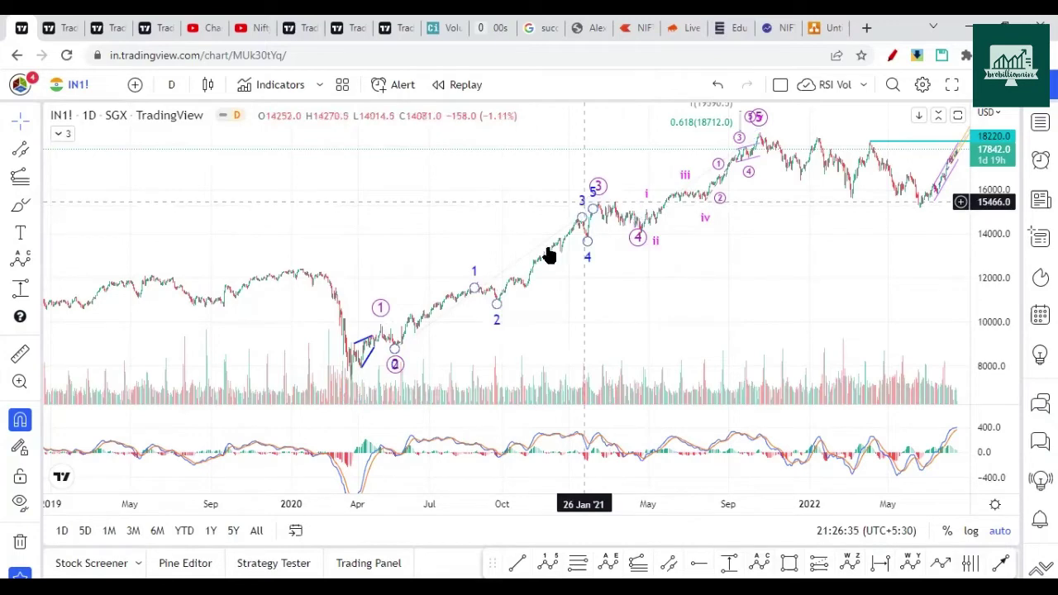
pyautogui.click(492, 298)
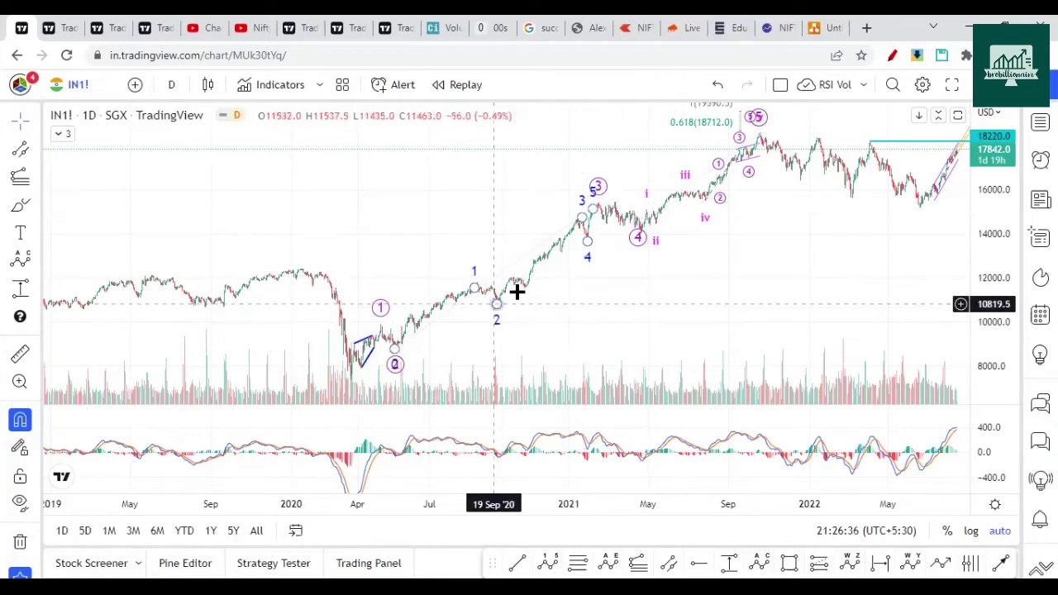
# Examine the larger wave count from the March 2020 low through circled waves 3 and 4 to the start of wave 5
pyautogui.click(566, 257)
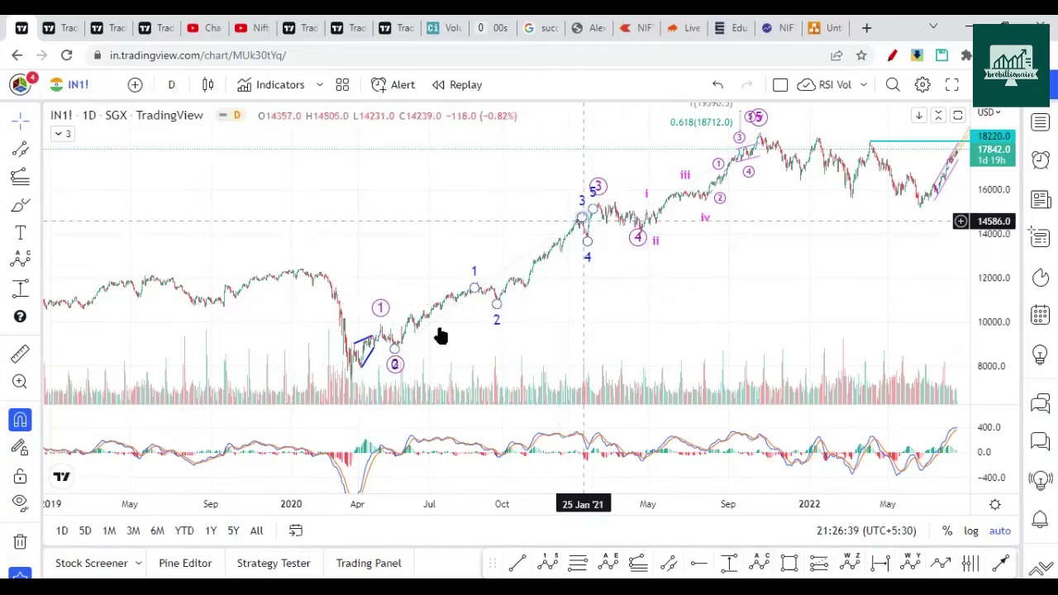
pyautogui.click(351, 363)
pyautogui.click(693, 200)
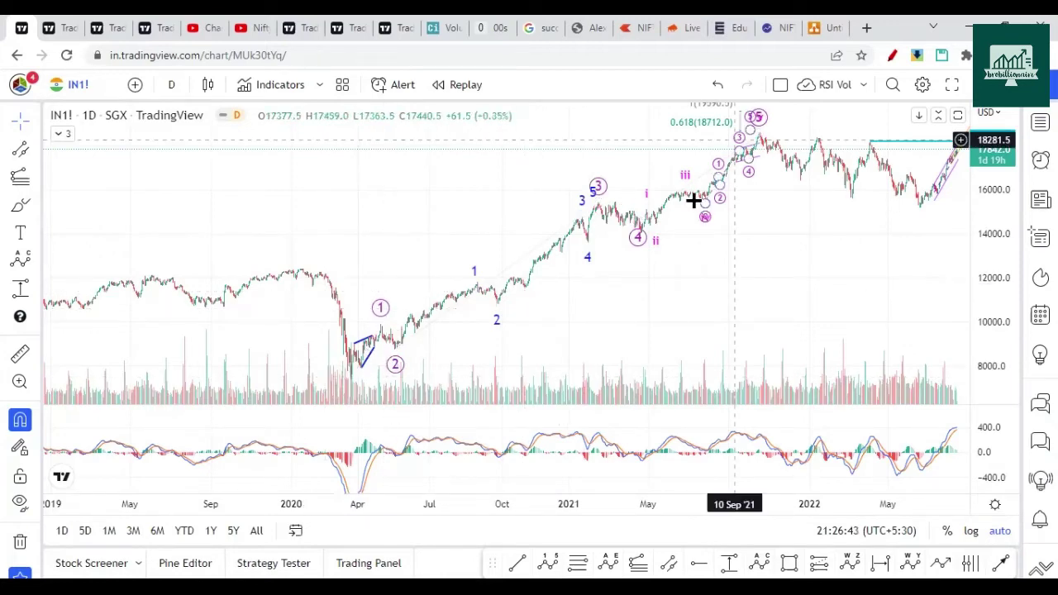
pyautogui.scroll(4, 488, 297)
pyautogui.moveTo(572, 334); pyautogui.dragTo(708, 334)
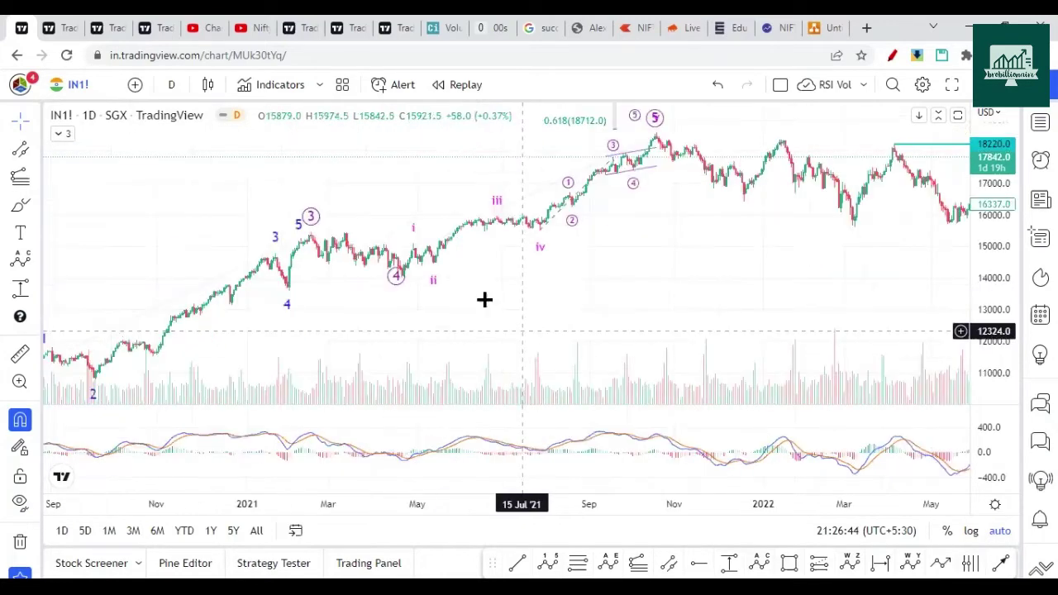
pyautogui.scroll(3, 435, 309)
pyautogui.scroll(-2, 392, 352)
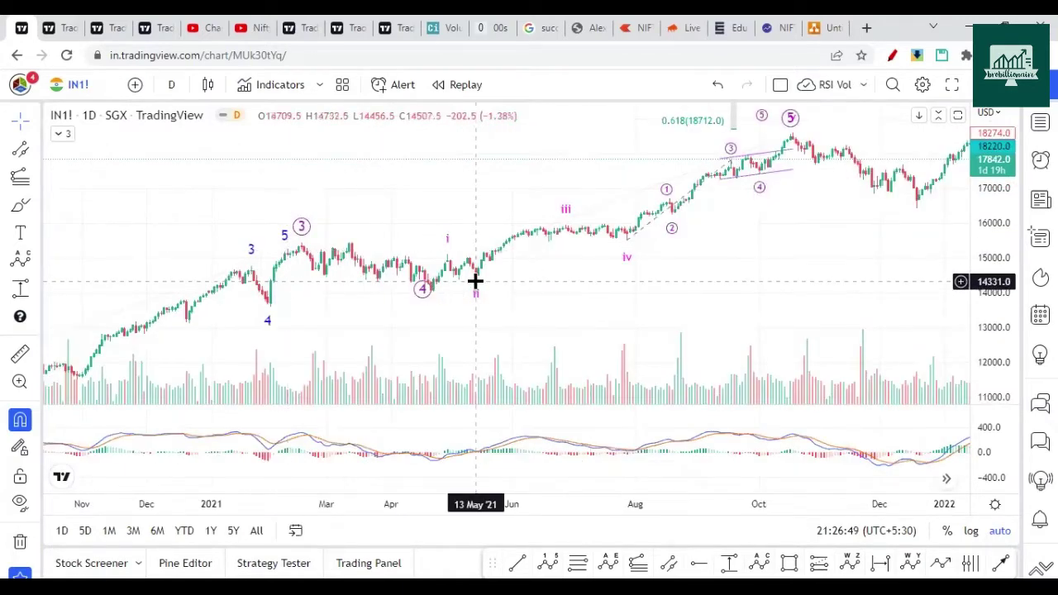
# Examine the subwaves i–iv and circled 1–5, including the channel around subwave 4, up to the October 2021 peak
pyautogui.click(642, 236)
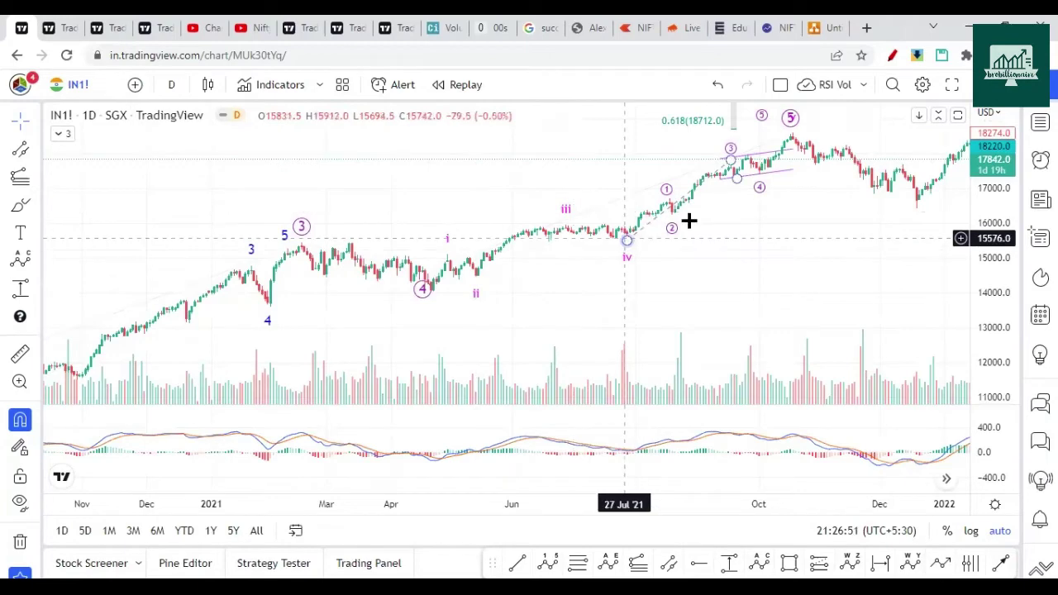
pyautogui.click(510, 251)
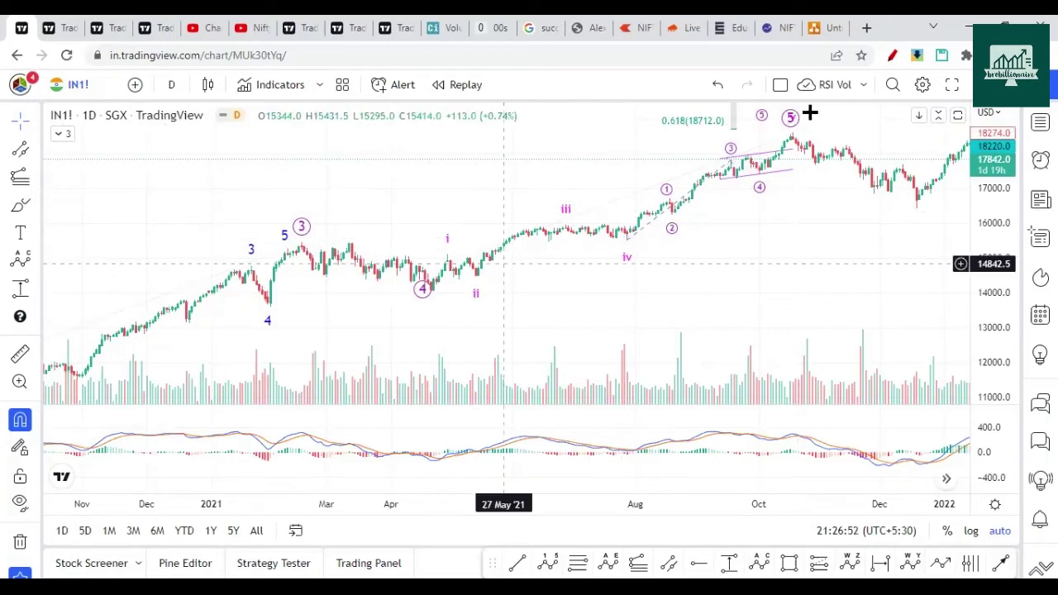
pyautogui.click(792, 124)
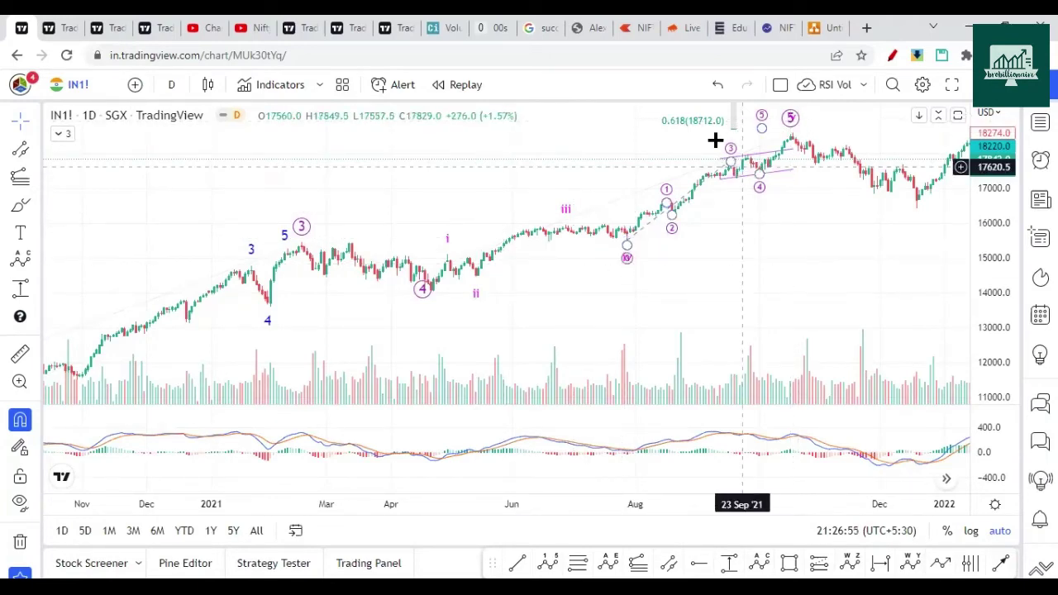
pyautogui.click(747, 143)
pyautogui.click(738, 172)
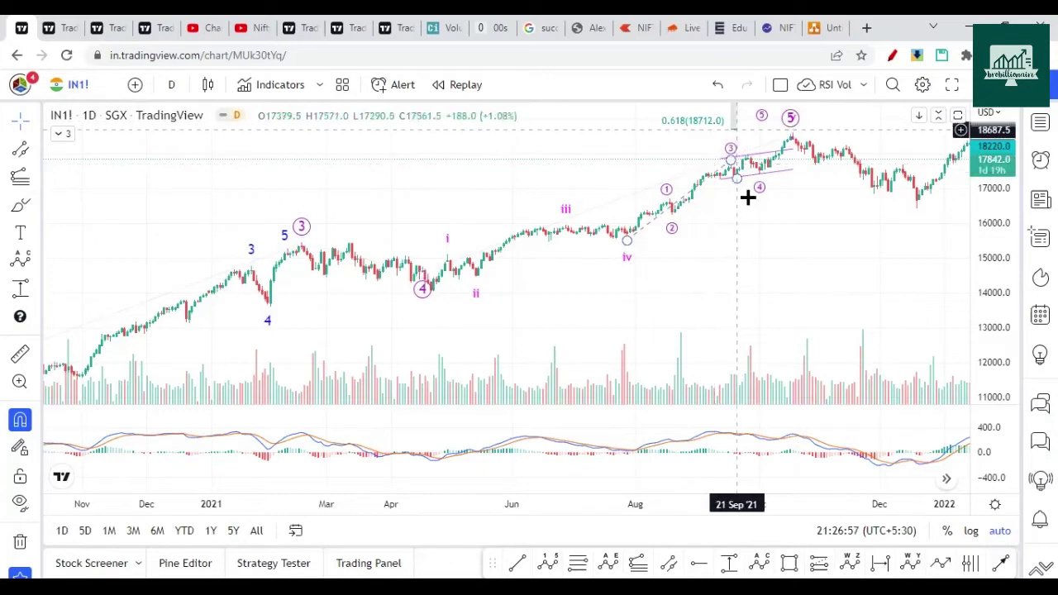
pyautogui.click(792, 152)
pyautogui.click(736, 279)
pyautogui.scroll(1, 731, 280)
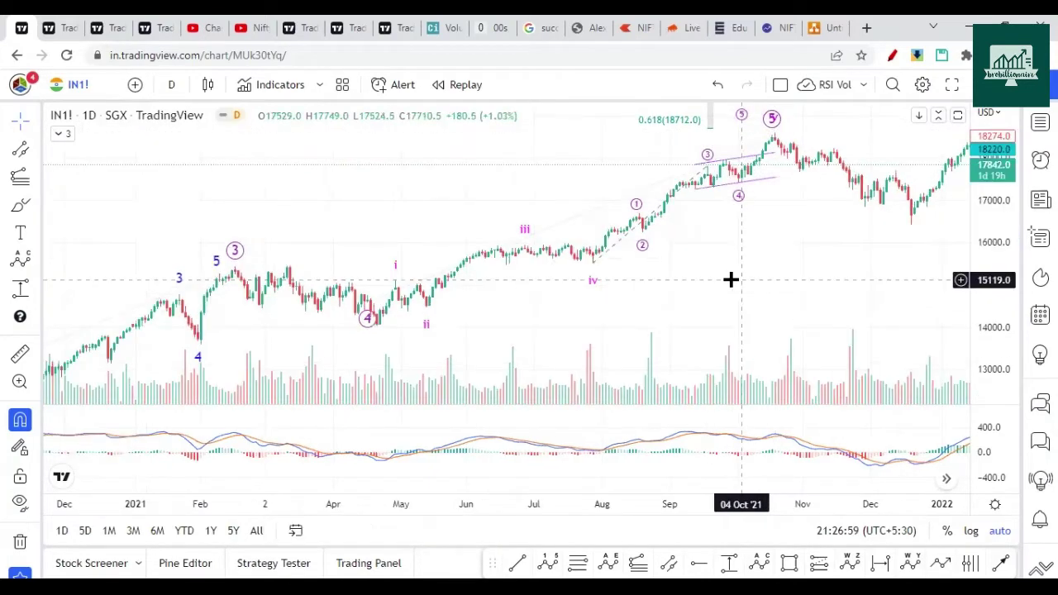
pyautogui.scroll(2, 735, 133)
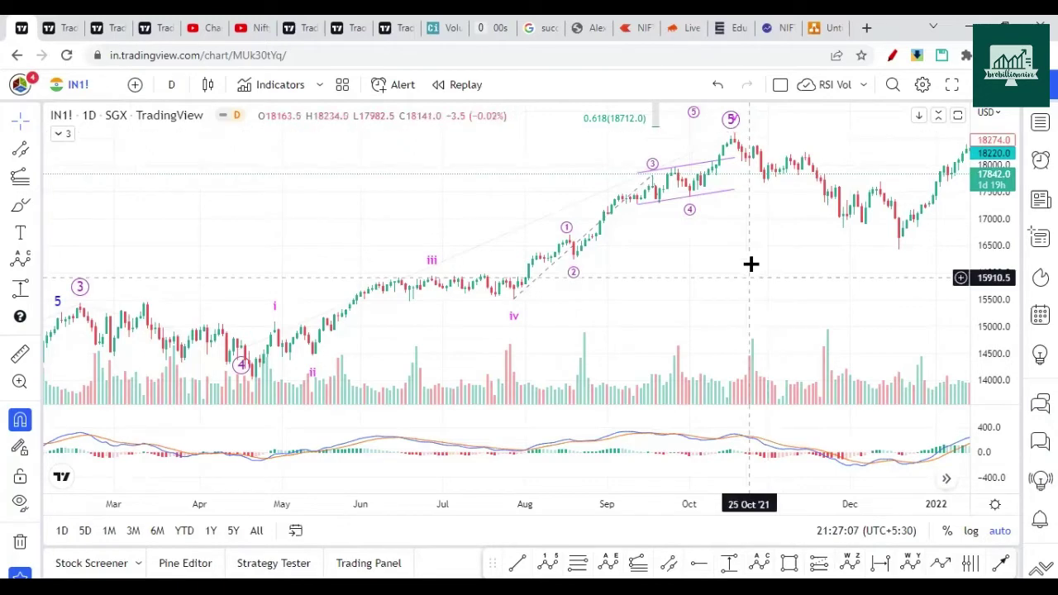
# Review the whole advance from the 2020 low against the 2022 price swings, the 18220 resistance line and the rising channel
pyautogui.scroll(-3, 562, 252)
pyautogui.scroll(-3, 508, 234)
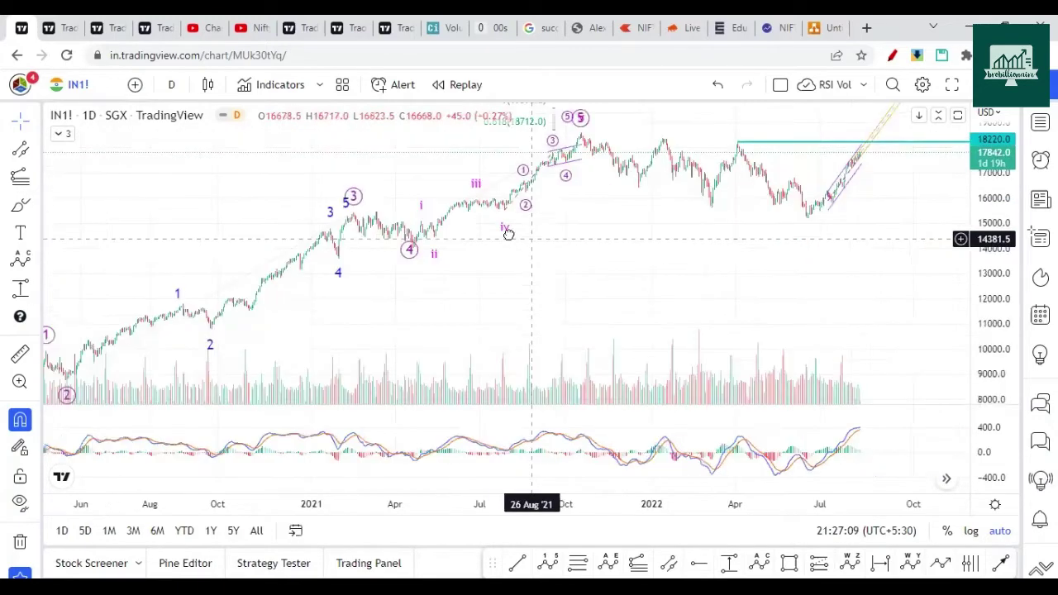
pyautogui.scroll(-3, 424, 382)
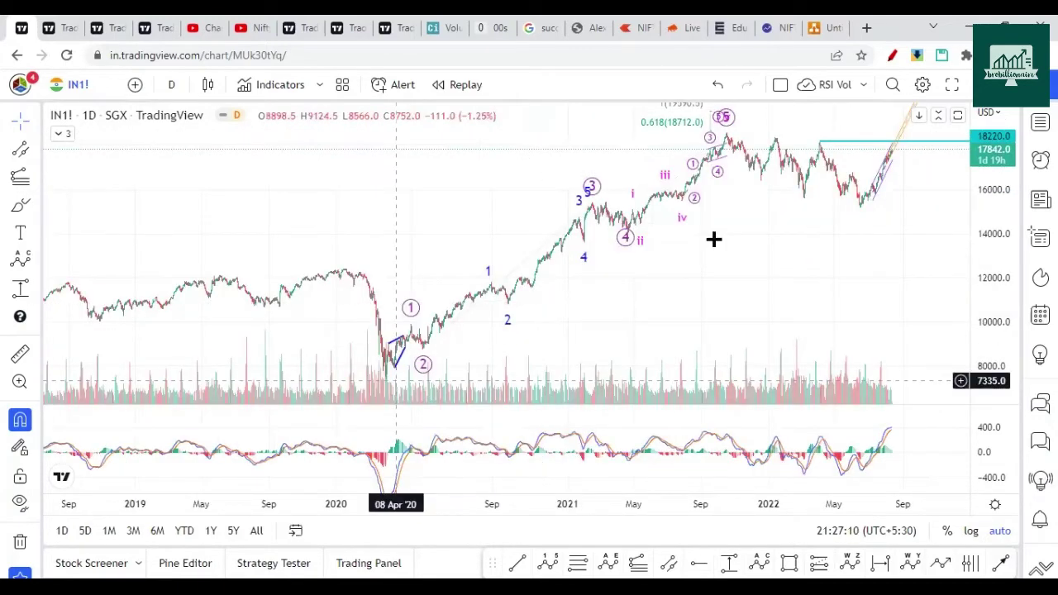
pyautogui.scroll(-2, 828, 117)
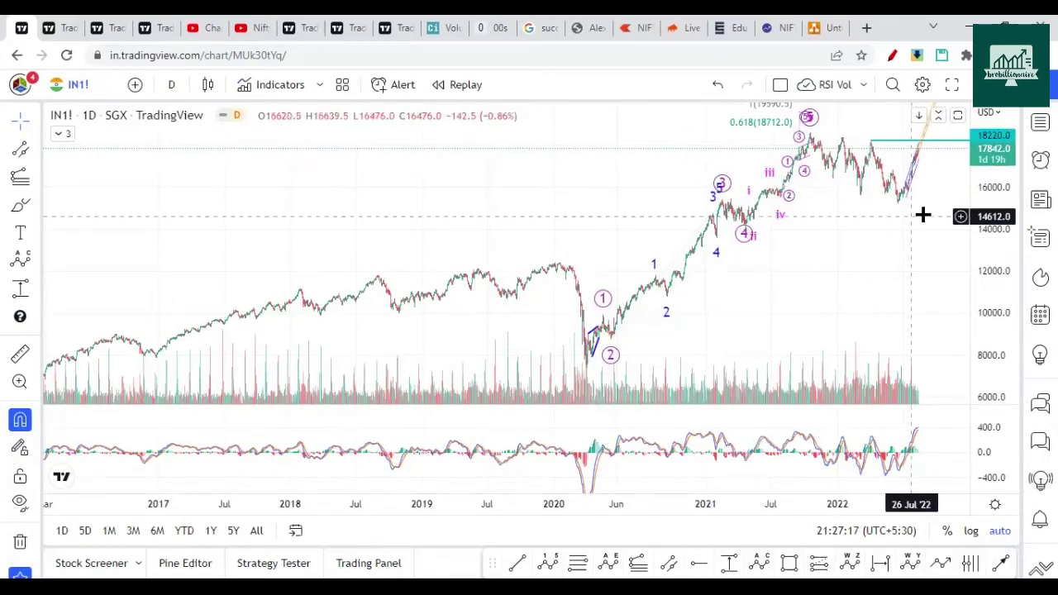
pyautogui.hscroll(5, 585, 334)
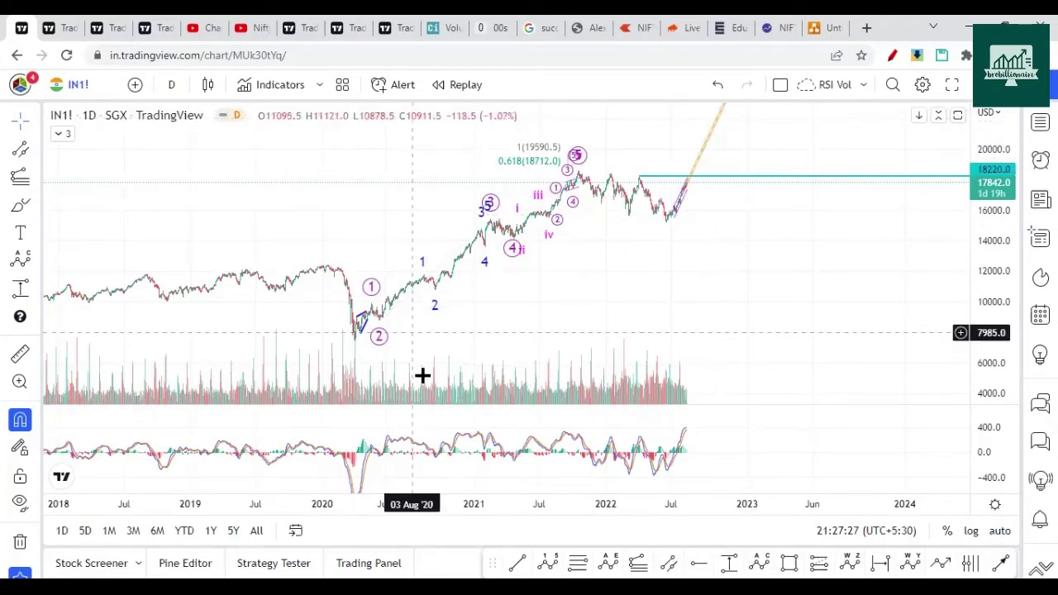
pyautogui.scroll(-2, 615, 297)
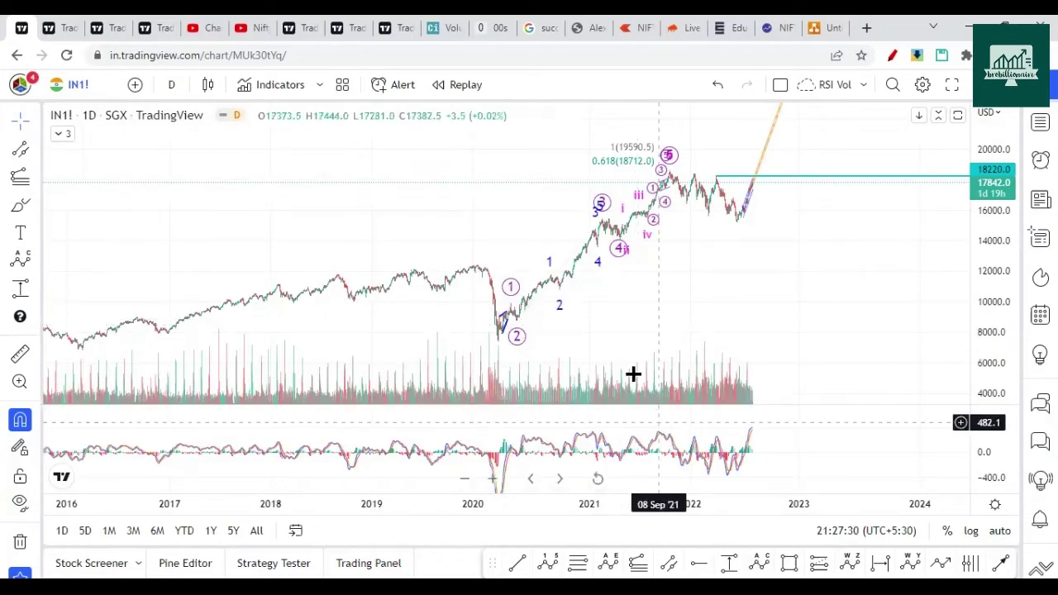
pyautogui.scroll(3, 446, 296)
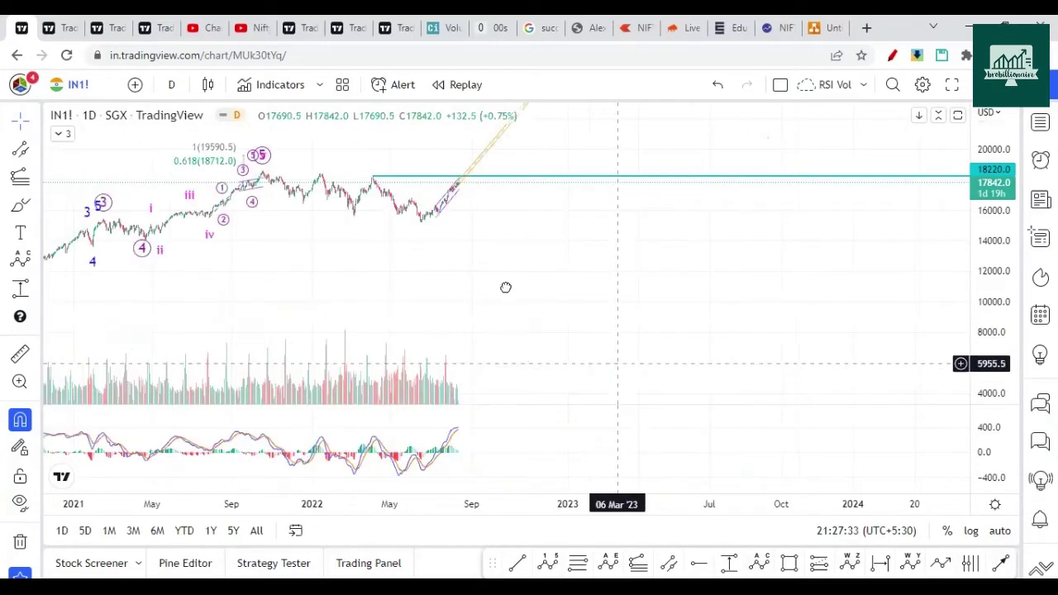
pyautogui.moveTo(768, 286); pyautogui.dragTo(414, 232)
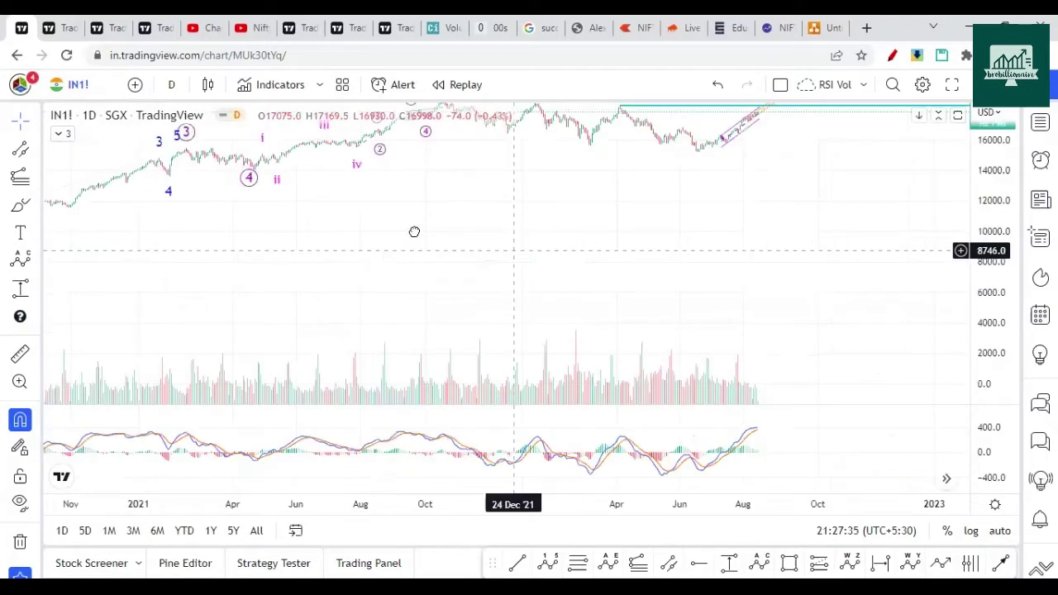
pyautogui.scroll(-2, 666, 263)
pyautogui.moveTo(622, 389); pyautogui.dragTo(819, 336)
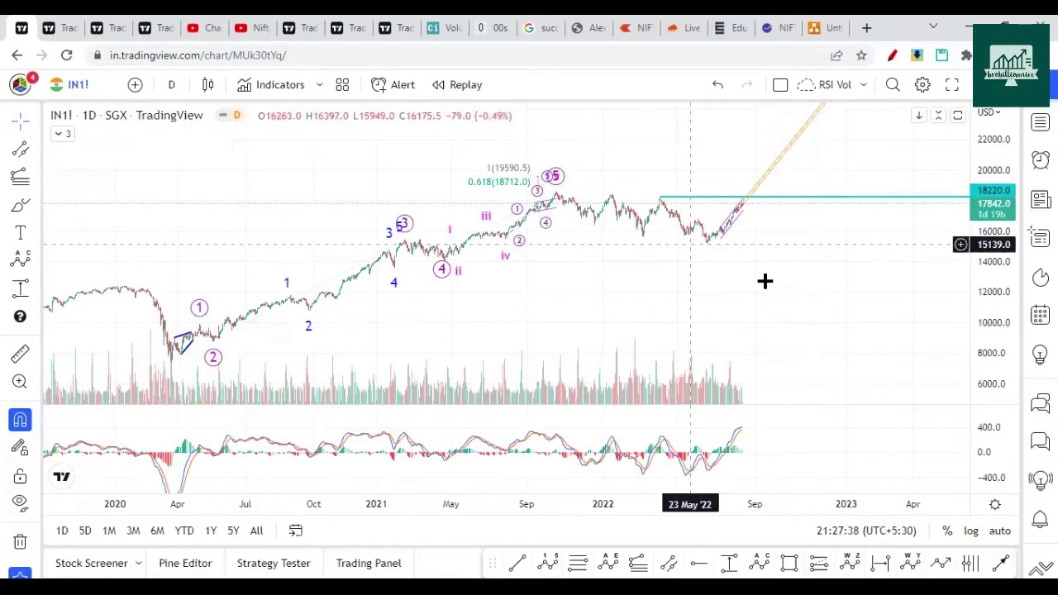
pyautogui.scroll(2, 477, 413)
pyautogui.scroll(-3, 493, 425)
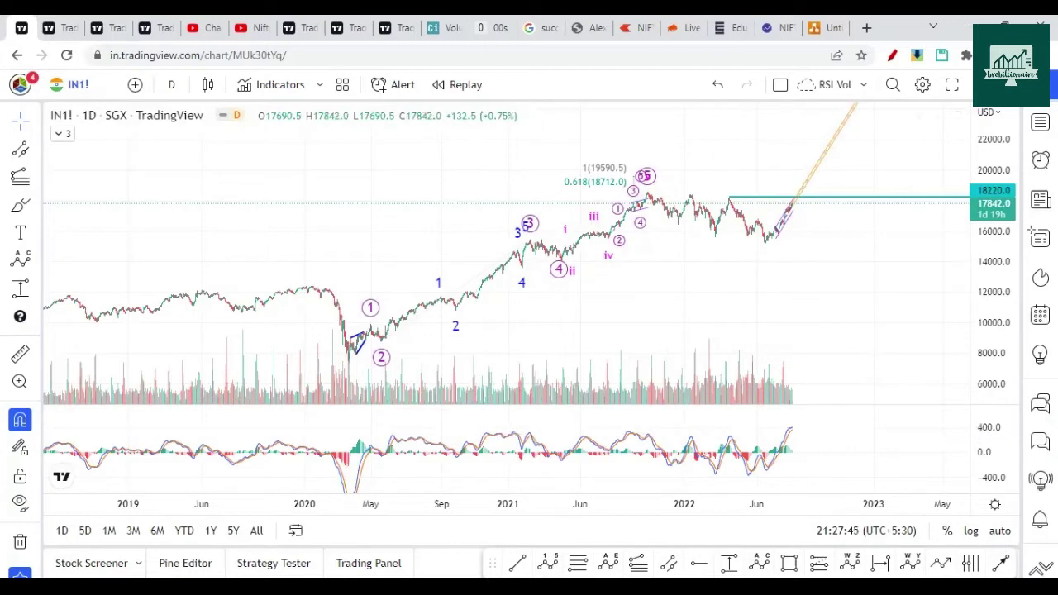
# Draw a horizontal ray at 345.9 along the oscillator's peaks, starting from 17 November 2020
pyautogui.click(486, 433)
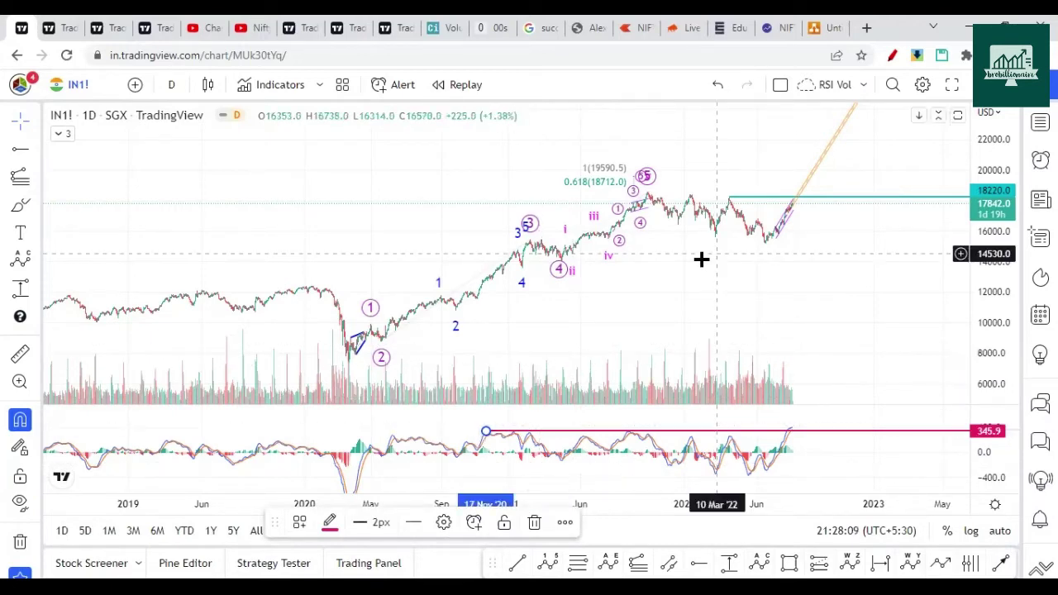
pyautogui.moveTo(652, 506); pyautogui.dragTo(697, 449)
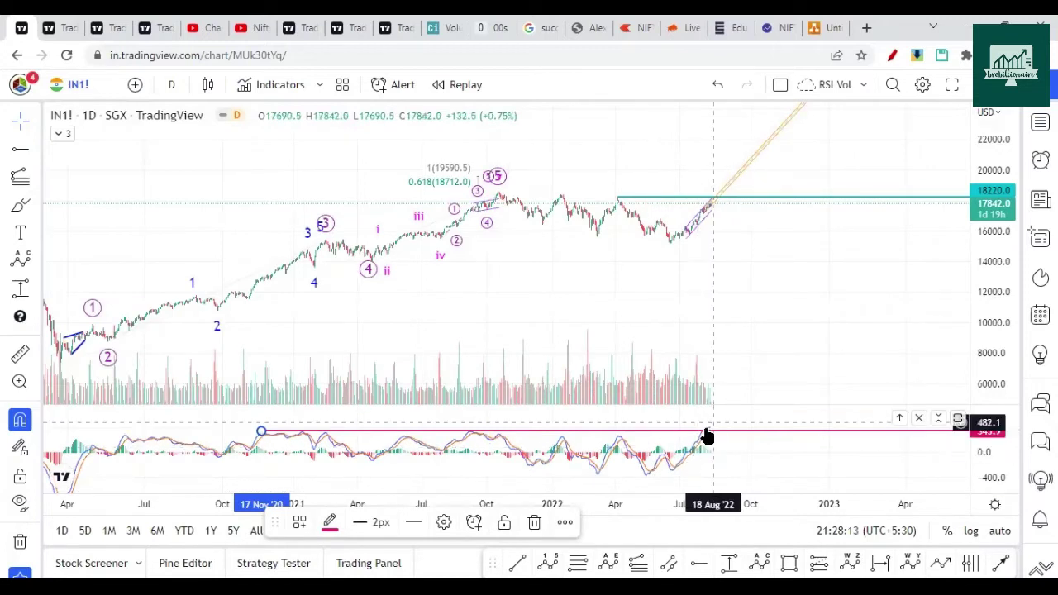
pyautogui.moveTo(705, 430); pyautogui.dragTo(705, 428)
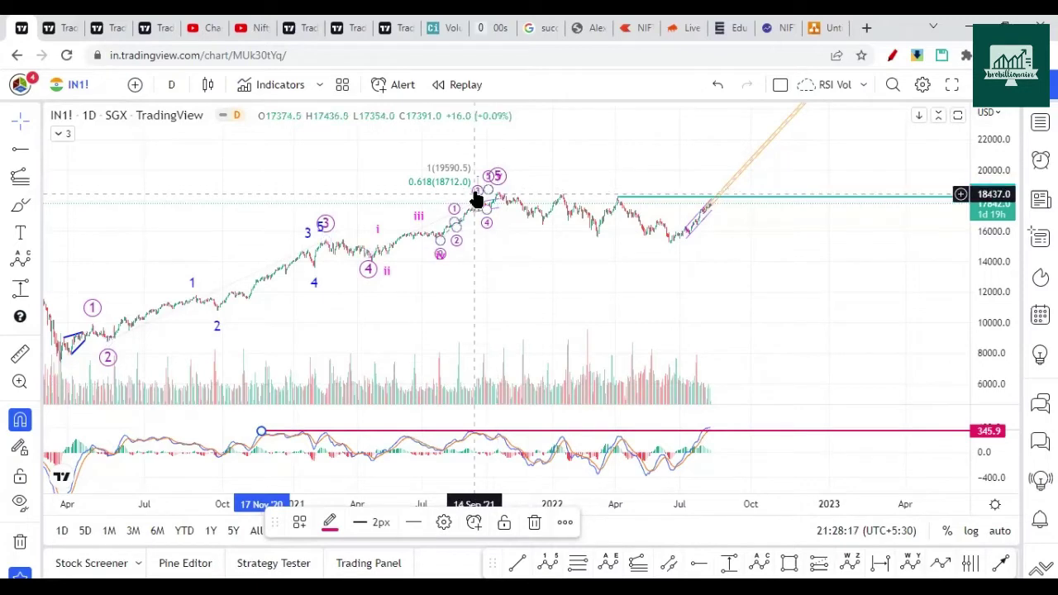
pyautogui.click(720, 348)
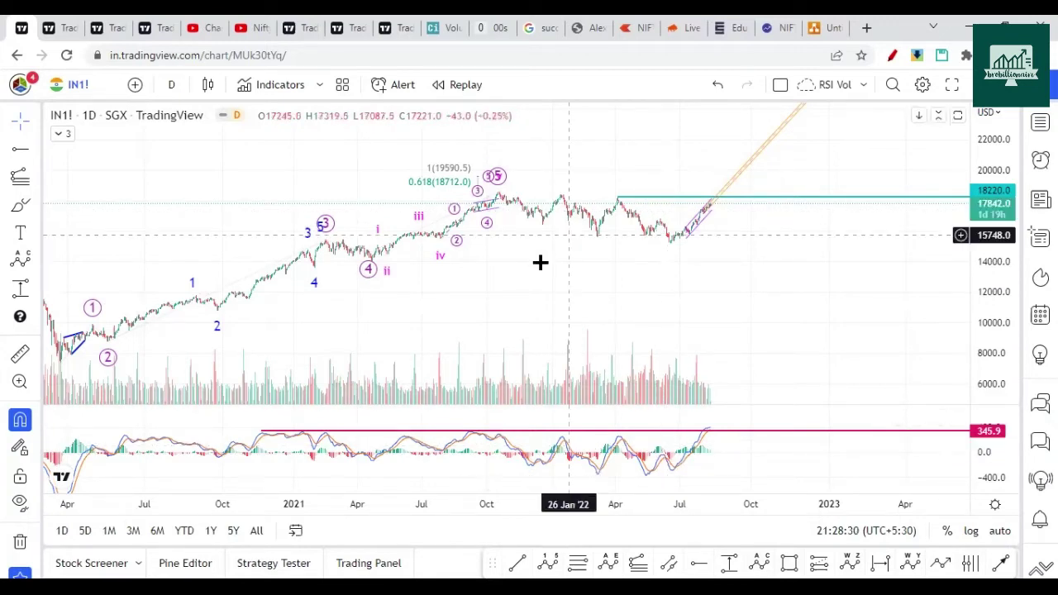
# Compare the oscillator's peaks along the horizontal ray with the October 2021 price peak and the July–August 2022 rally
pyautogui.scroll(2, 578, 463)
pyautogui.scroll(-4, 480, 397)
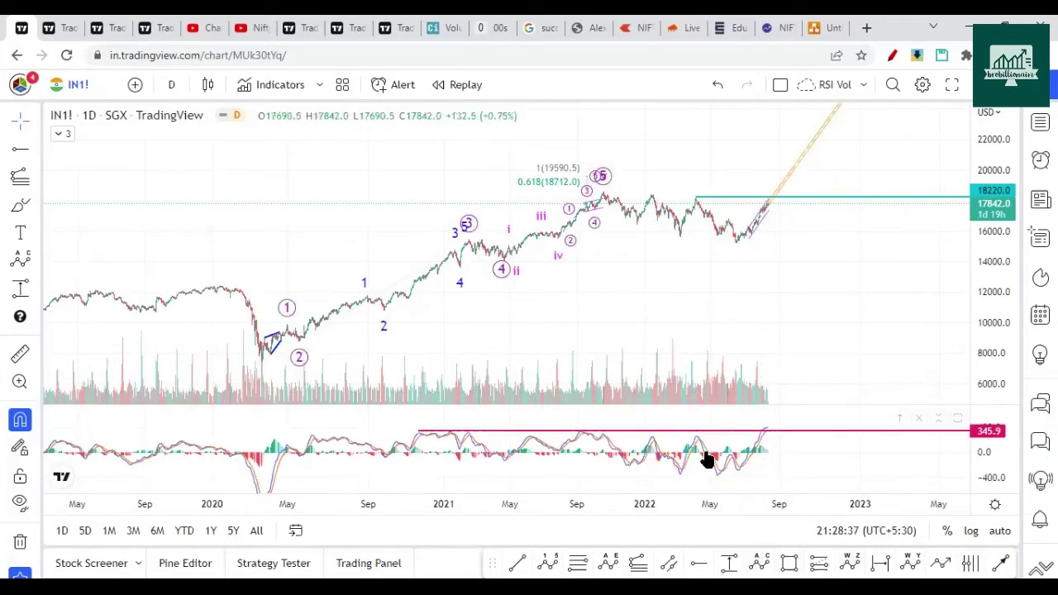
pyautogui.scroll(1, 695, 248)
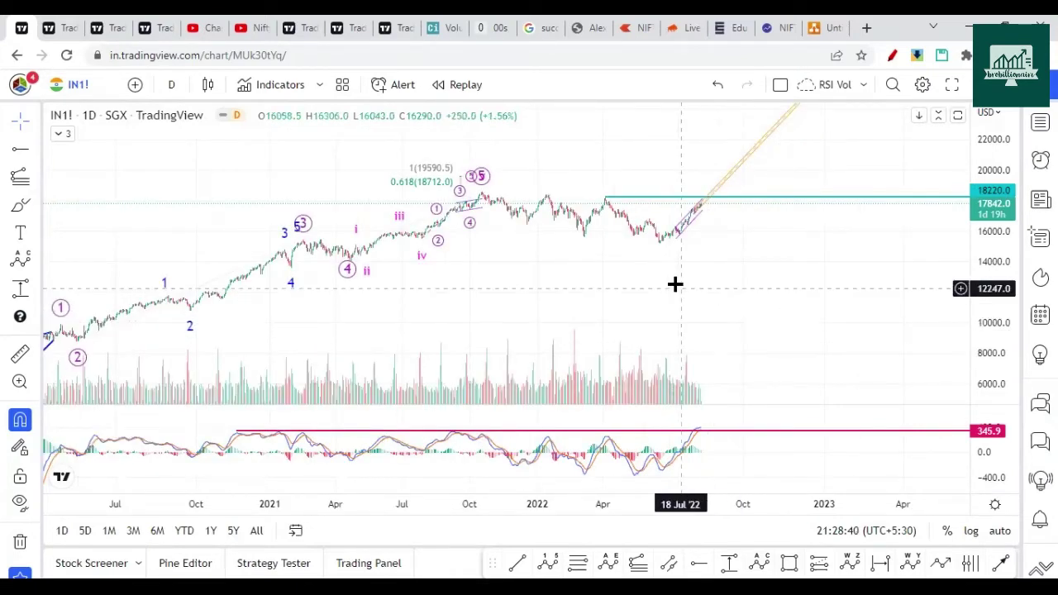
pyautogui.scroll(3, 642, 280)
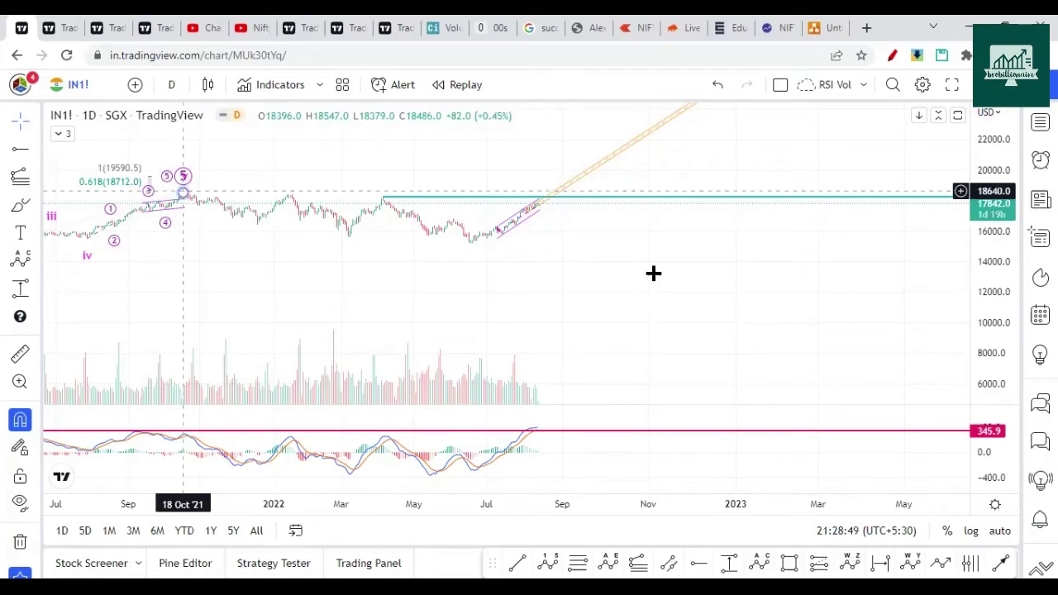
pyautogui.scroll(-3, 669, 322)
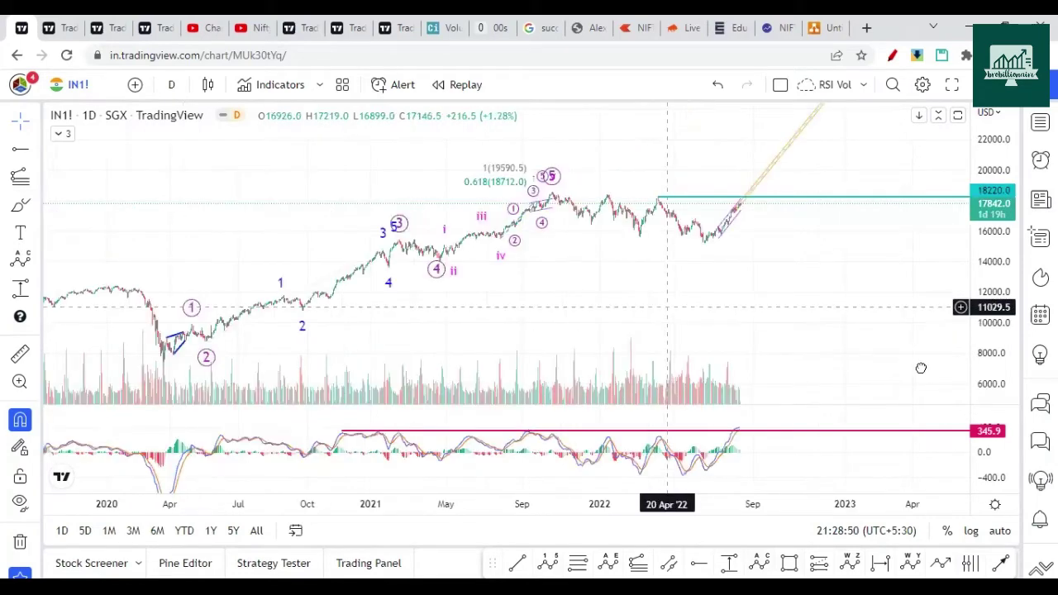
pyautogui.hscroll(-5, 809, 310)
pyautogui.hscroll(5, 641, 221)
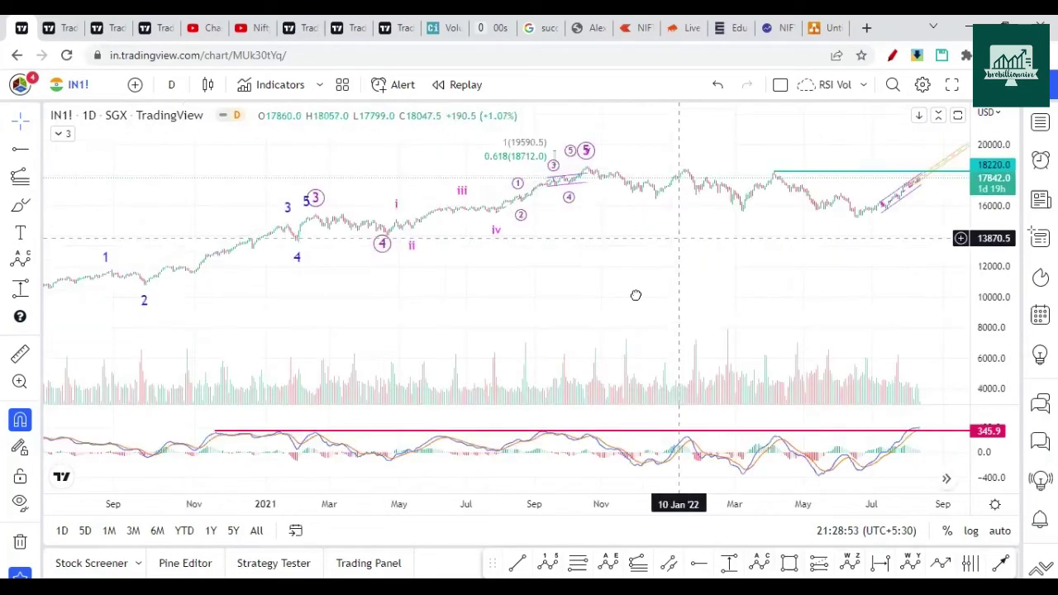
pyautogui.moveTo(634, 298); pyautogui.dragTo(634, 296)
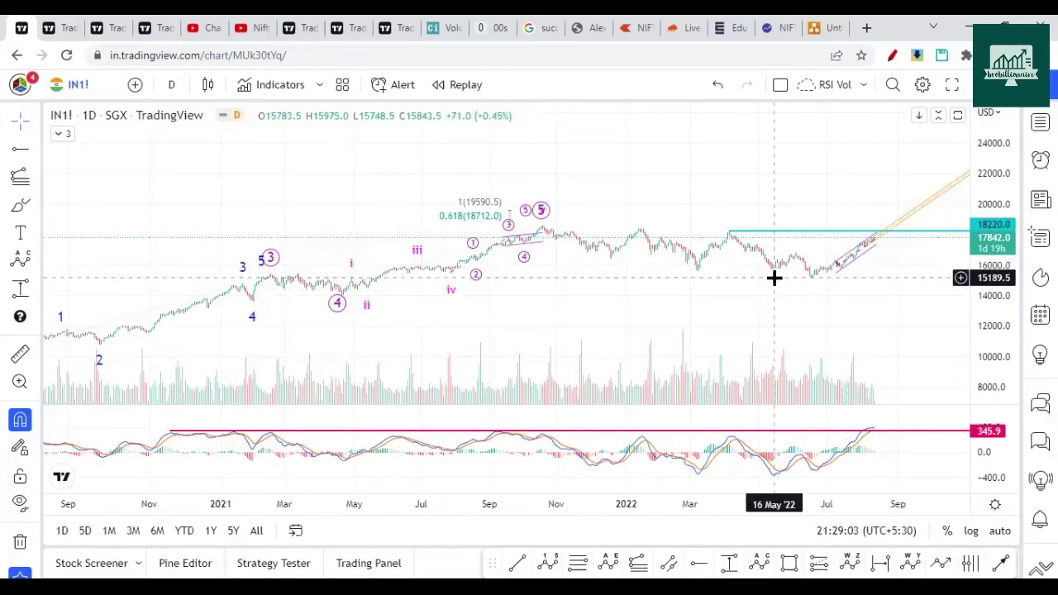
pyautogui.click(882, 233)
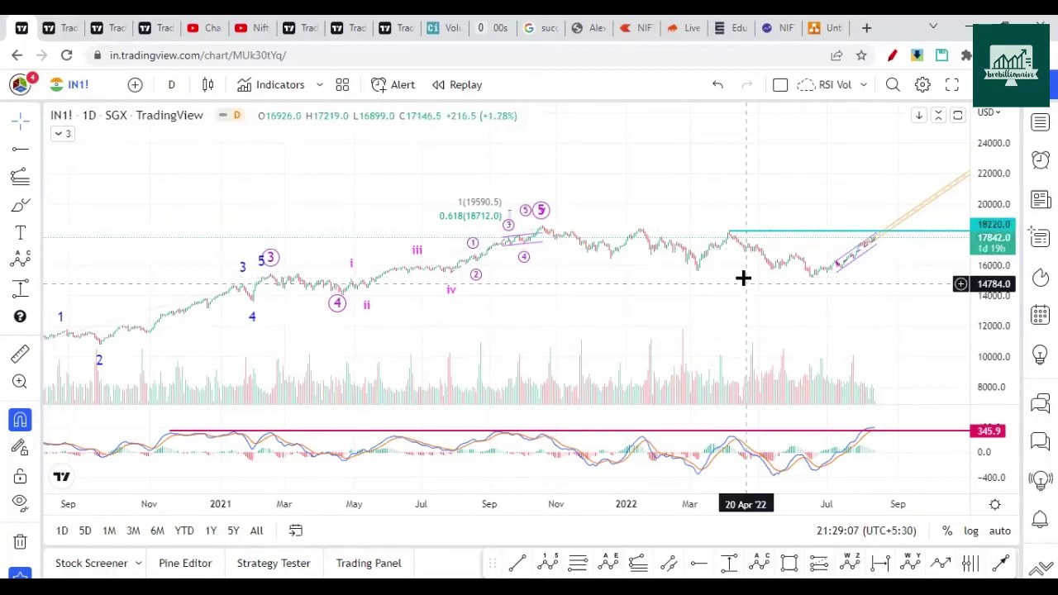
# Examine the long-term chart from 2017 and the projected channel extending above the 18220 resistance line
pyautogui.scroll(-5, 845, 333)
pyautogui.hscroll(3, 691, 267)
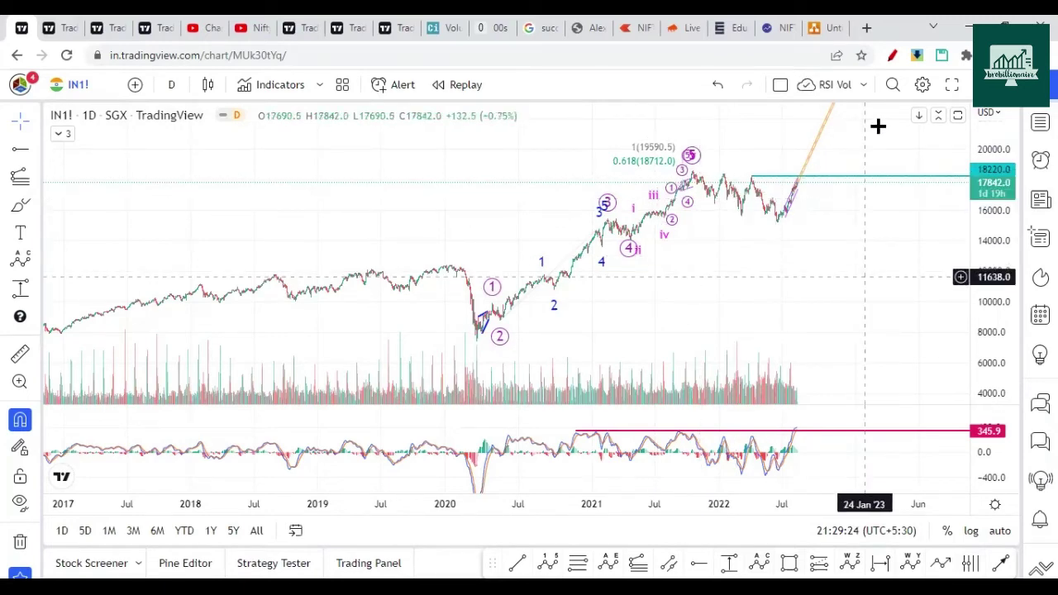
pyautogui.moveTo(708, 348); pyautogui.dragTo(580, 425)
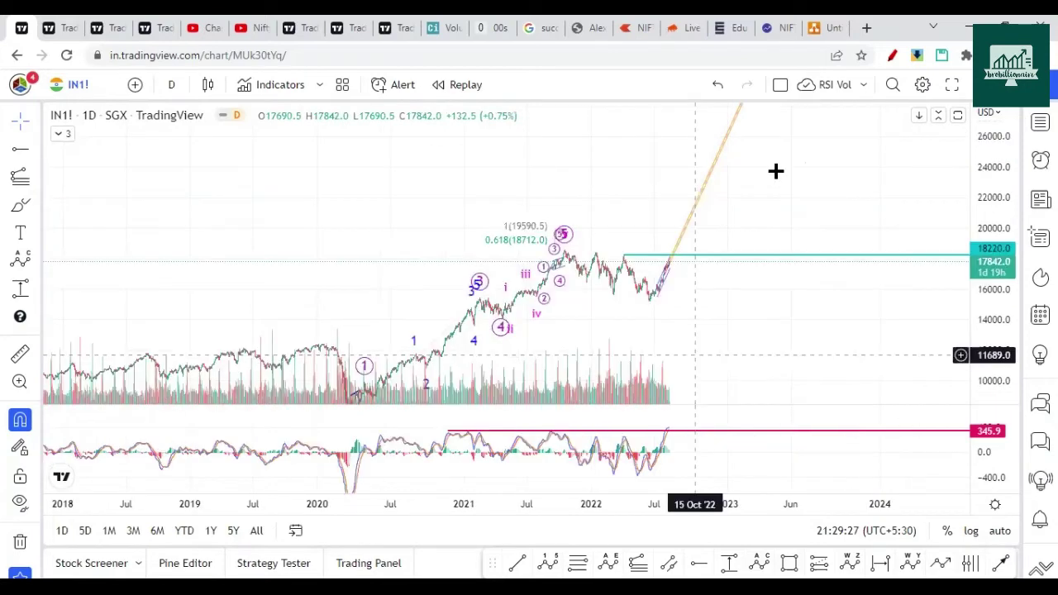
pyautogui.scroll(-2, 838, 217)
pyautogui.scroll(2, 842, 207)
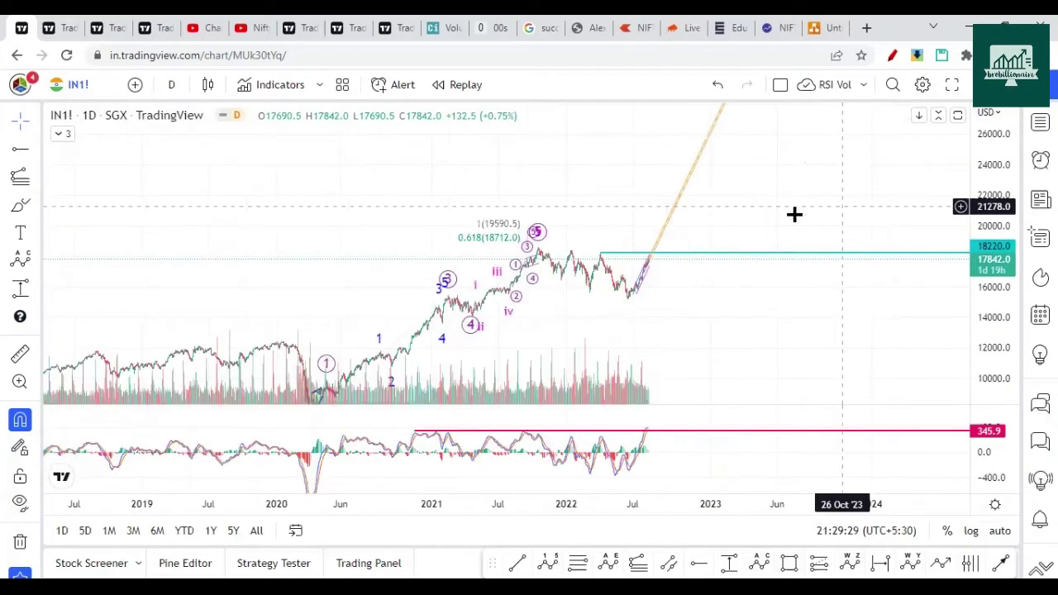
pyautogui.moveTo(594, 329); pyautogui.dragTo(765, 329)
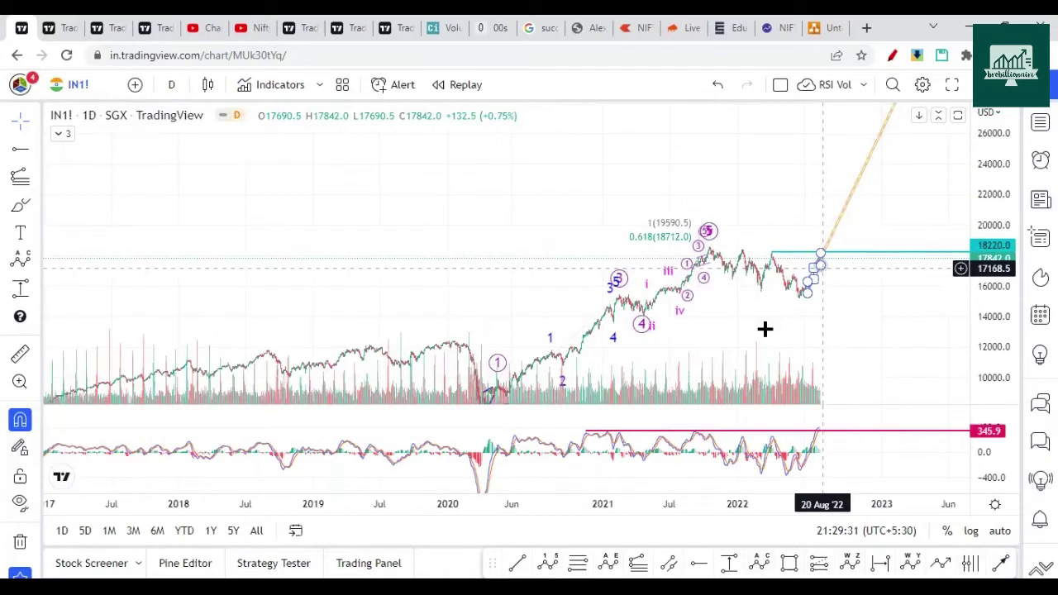
pyautogui.scroll(3, 720, 348)
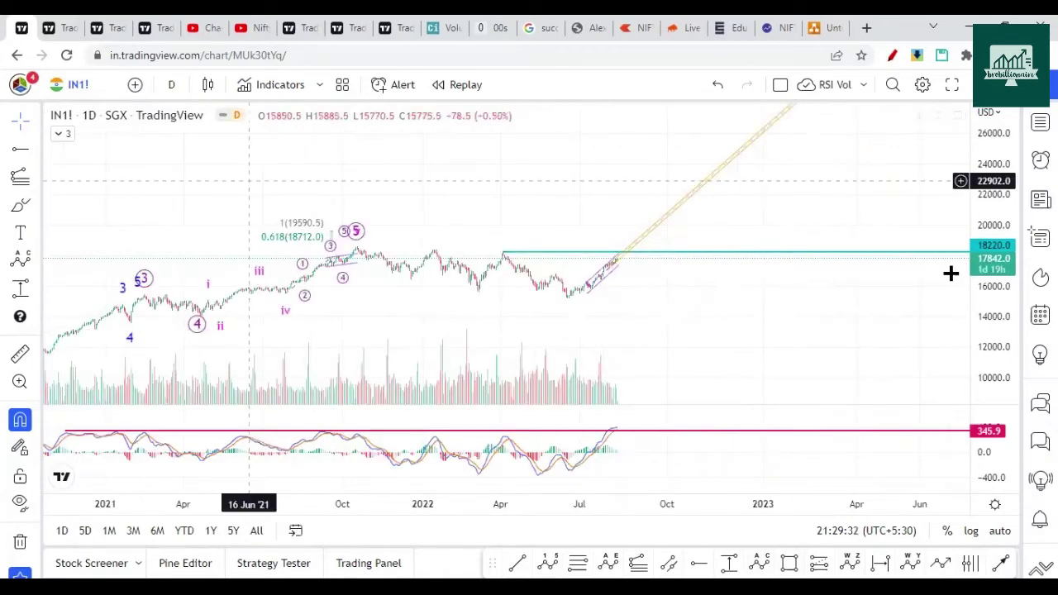
# Load the NIFTY daily chart from the INDEX watchlist, hide the watchlist and show the 2021–2022 swings closely
pyautogui.click(1041, 122)
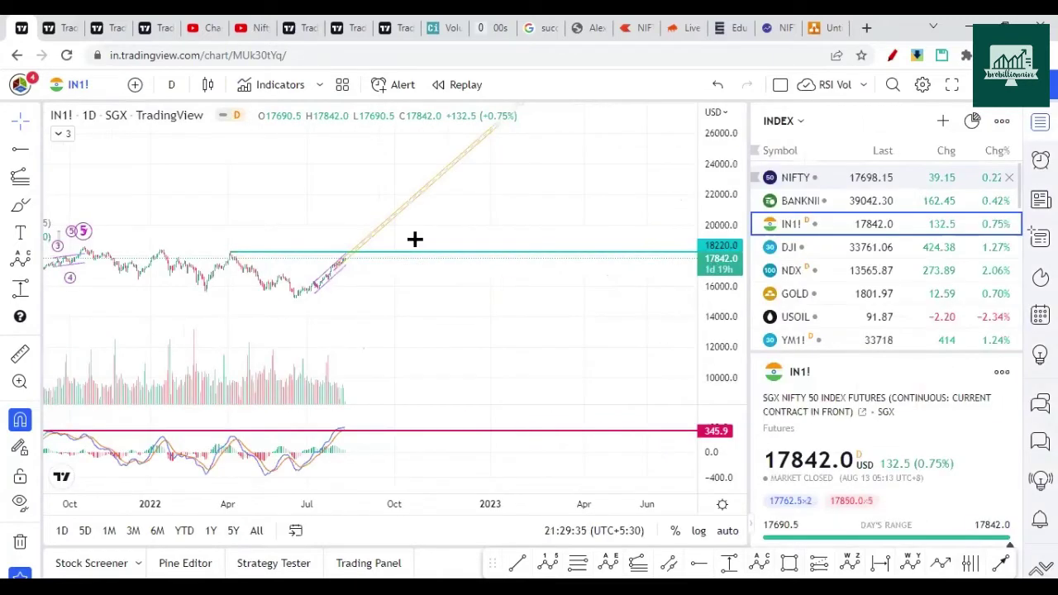
pyautogui.press('Up')
pyautogui.press('Up')
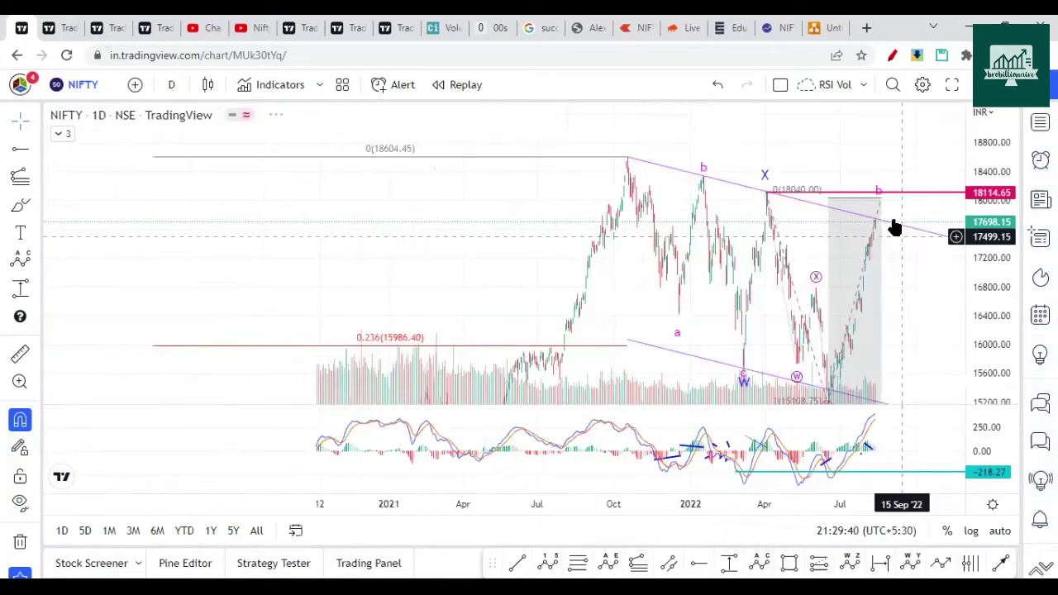
pyautogui.scroll(2, 902, 141)
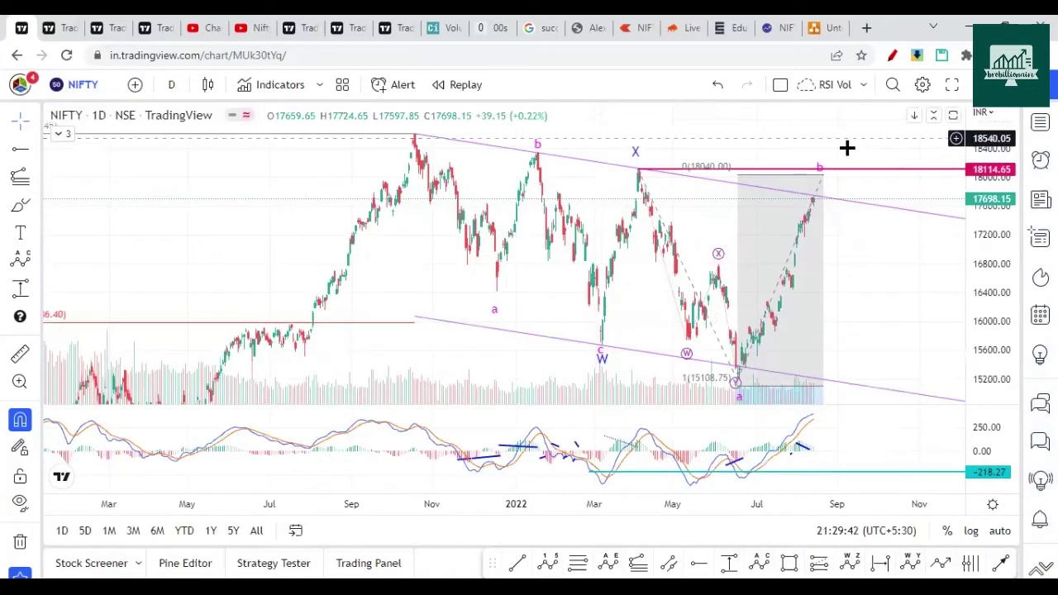
# Trace the a-b-c swings from the October 2021 peak in orange, circle points a and W, and clear the markings
pyautogui.click(893, 56)
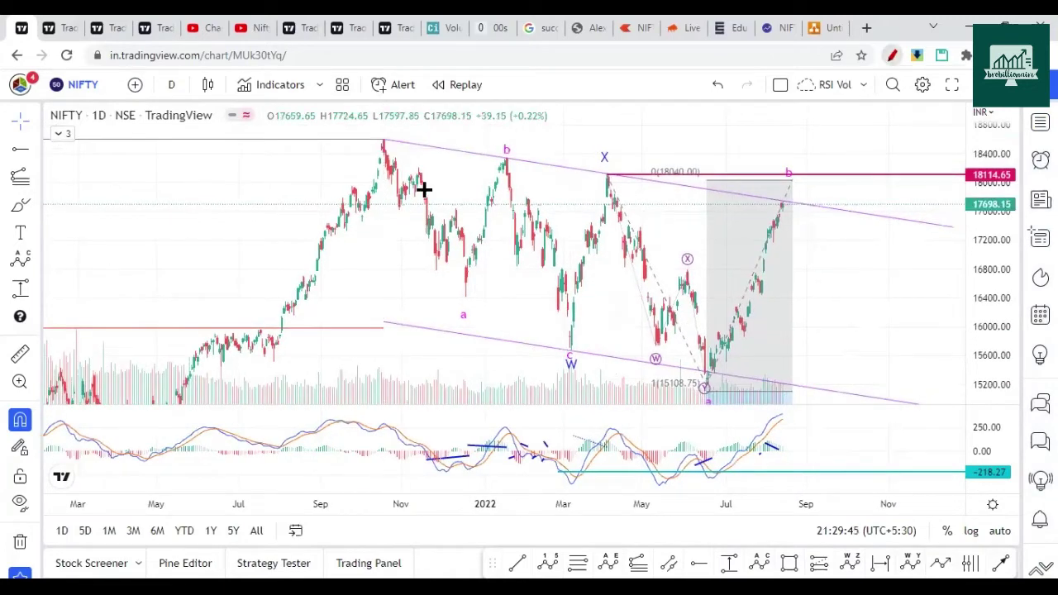
pyautogui.moveTo(466, 307)
pyautogui.mouseDown()
pyautogui.moveTo(503, 174)
pyautogui.moveTo(560, 356)
pyautogui.mouseUp()
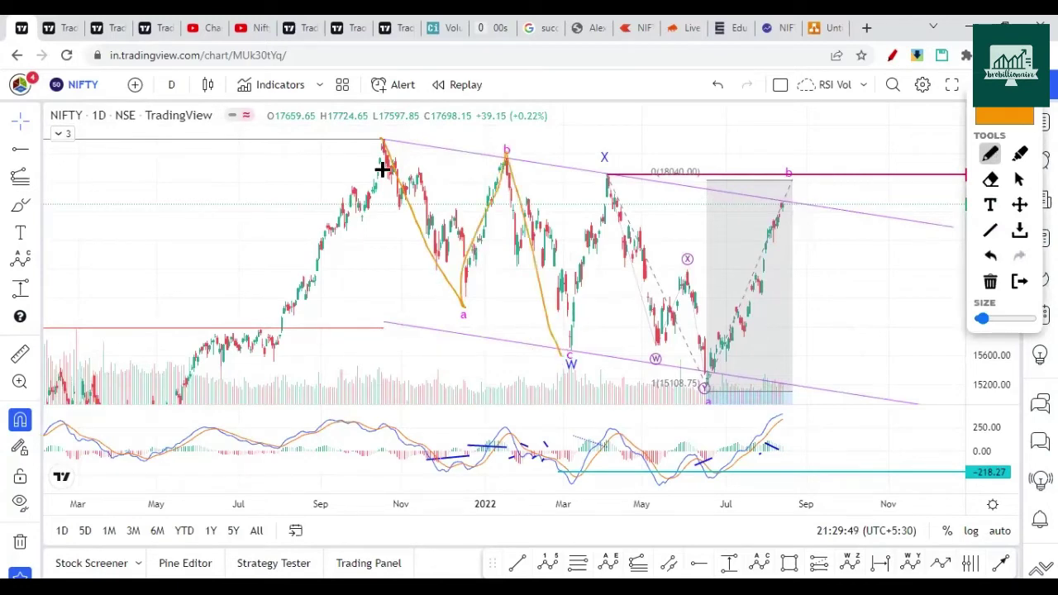
pyautogui.moveTo(463, 301); pyautogui.dragTo(456, 323)
pyautogui.moveTo(465, 279)
pyautogui.mouseDown()
pyautogui.moveTo(501, 144)
pyautogui.moveTo(541, 355)
pyautogui.moveTo(508, 174)
pyautogui.mouseUp()
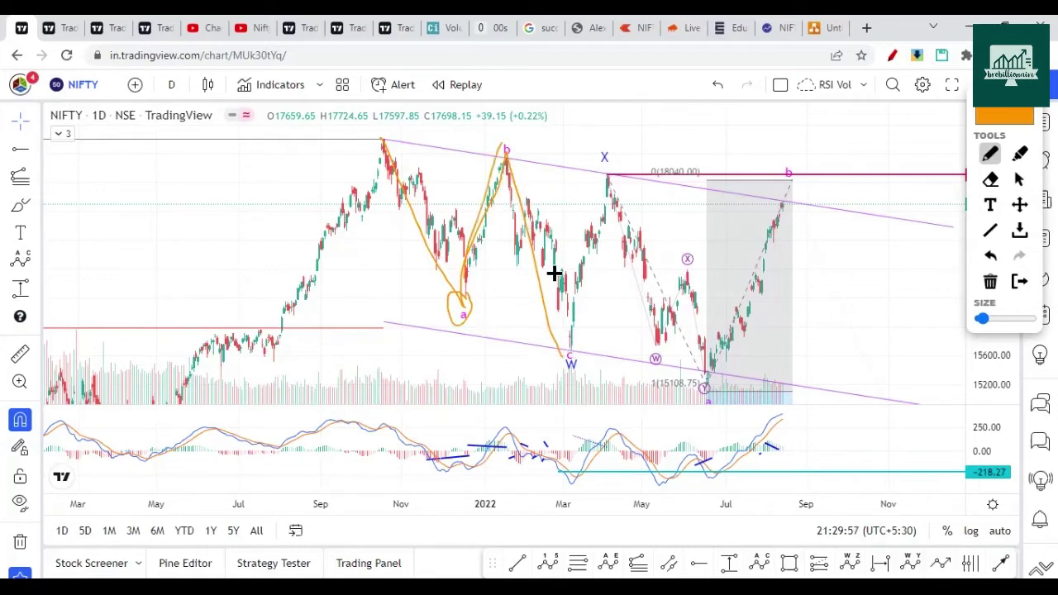
pyautogui.moveTo(552, 342); pyautogui.dragTo(588, 377)
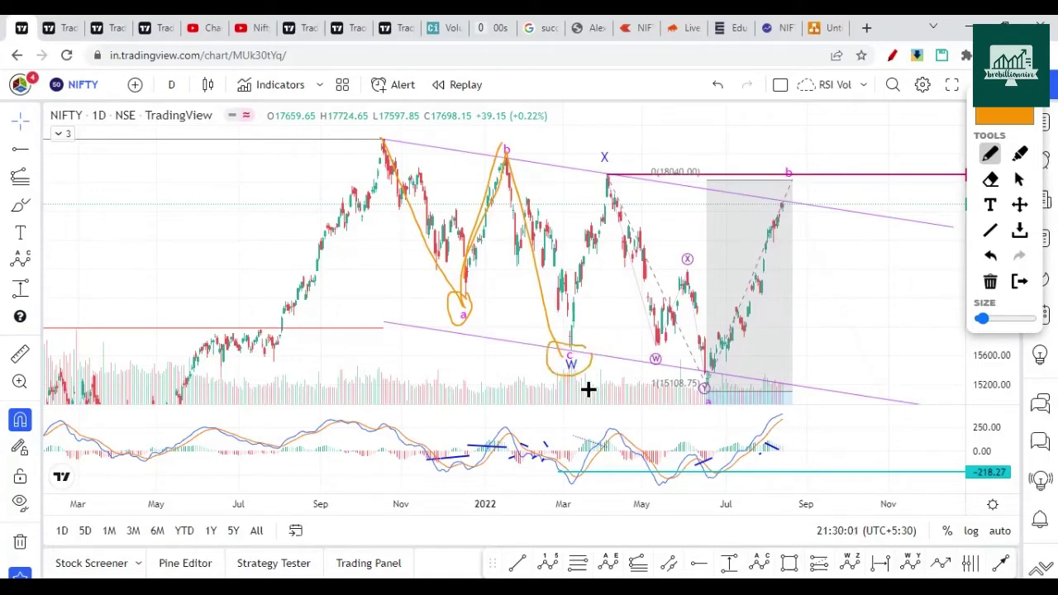
pyautogui.click(1020, 282)
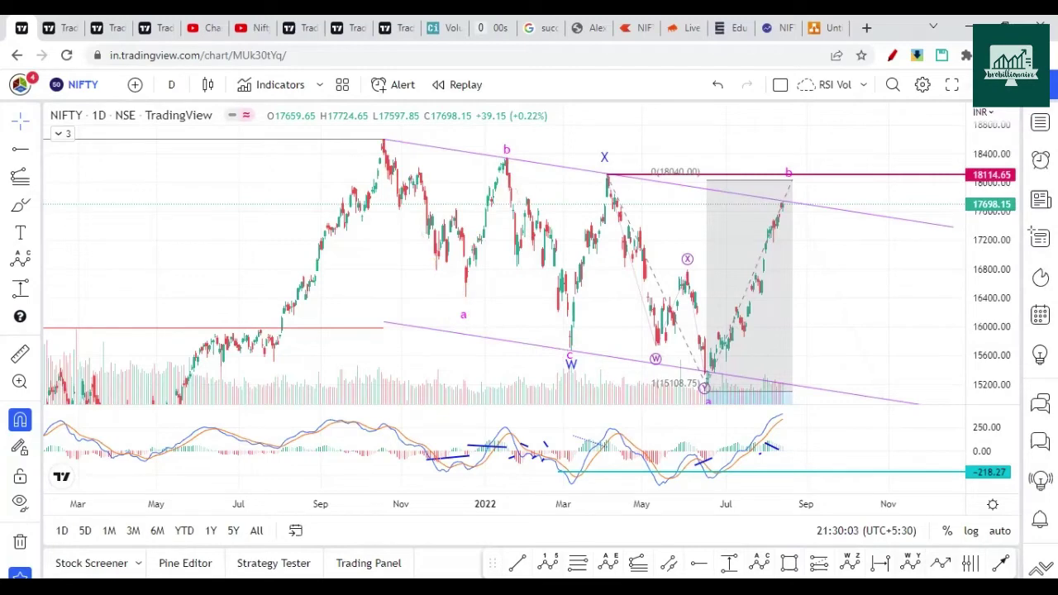
# Switch to the other Nifty 50 chart and circle the (Y), last (X), (y), (w) and latest price points in yellow
pyautogui.hotkey('alt', 'Tab')
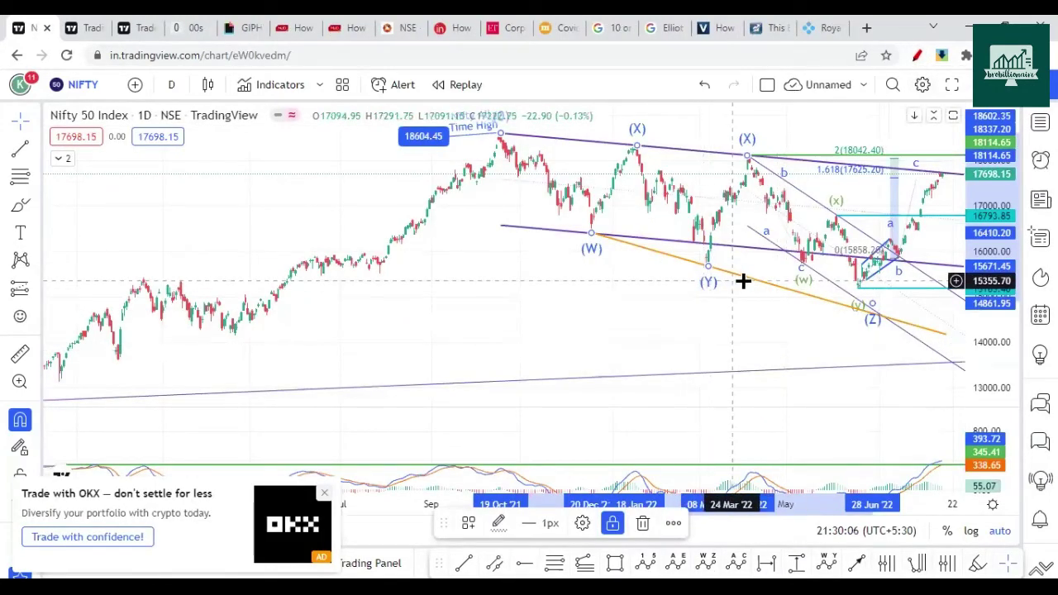
pyautogui.hotkey('alt', 'shift', 'd')
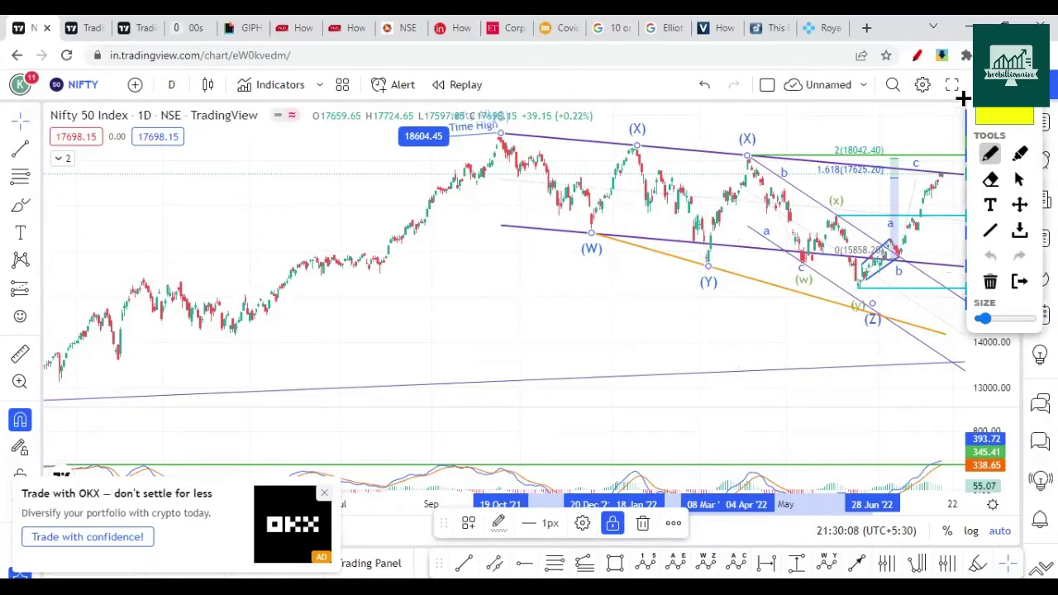
pyautogui.moveTo(721, 242)
pyautogui.mouseDown()
pyautogui.moveTo(704, 241)
pyautogui.moveTo(692, 276)
pyautogui.moveTo(717, 244)
pyautogui.mouseUp()
pyautogui.moveTo(761, 134)
pyautogui.mouseDown()
pyautogui.moveTo(747, 147)
pyautogui.moveTo(765, 164)
pyautogui.moveTo(752, 162)
pyautogui.moveTo(772, 147)
pyautogui.moveTo(760, 135)
pyautogui.mouseUp()
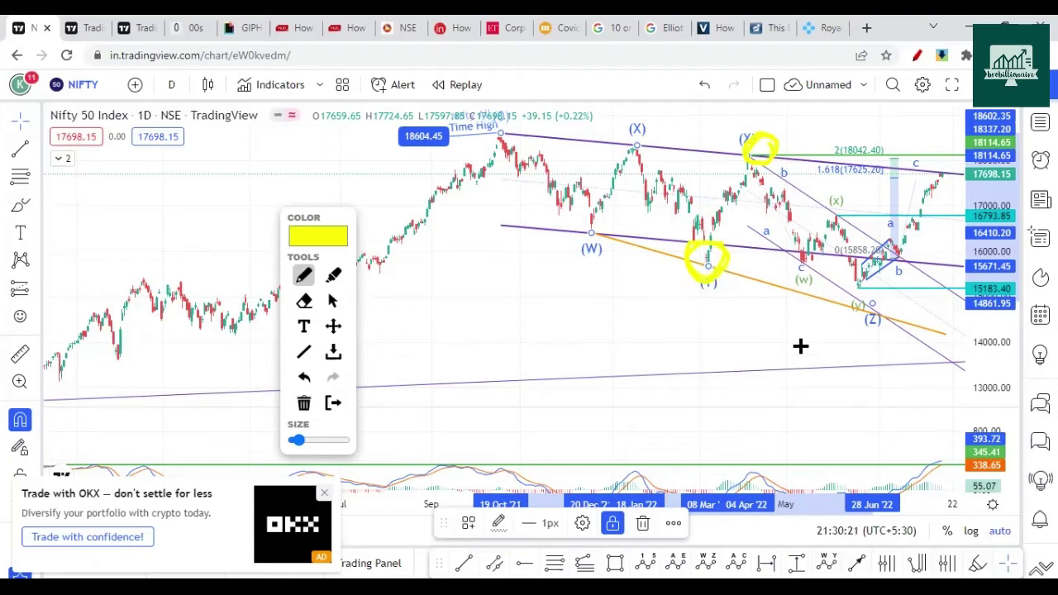
pyautogui.moveTo(845, 287)
pyautogui.mouseDown()
pyautogui.moveTo(869, 272)
pyautogui.moveTo(841, 273)
pyautogui.moveTo(869, 257)
pyautogui.moveTo(856, 289)
pyautogui.mouseUp()
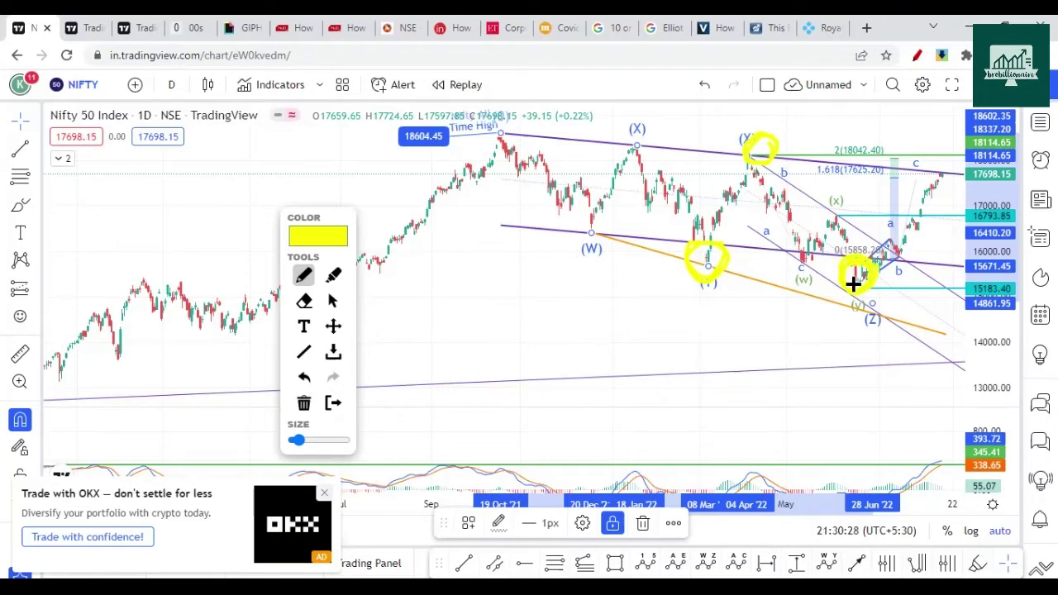
pyautogui.moveTo(815, 265); pyautogui.dragTo(801, 248)
pyautogui.moveTo(942, 176)
pyautogui.mouseDown()
pyautogui.moveTo(951, 161)
pyautogui.moveTo(942, 183)
pyautogui.mouseUp()
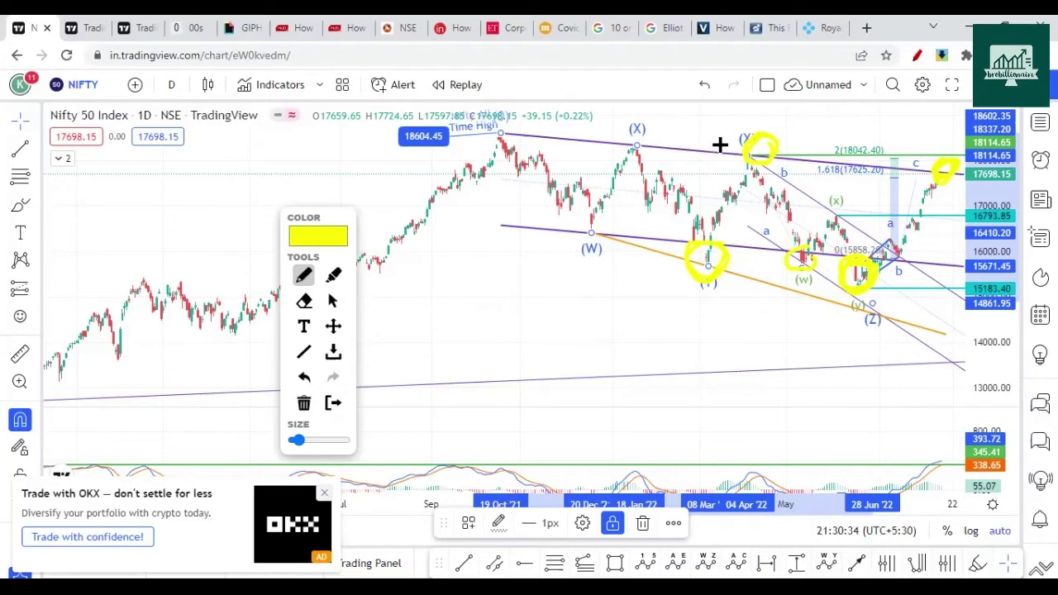
# Trace the rise from (Y) to the last (X), draw a large cross below it, and clear the markings
pyautogui.moveTo(759, 161)
pyautogui.mouseDown()
pyautogui.moveTo(741, 173)
pyautogui.moveTo(757, 175)
pyautogui.mouseUp()
pyautogui.moveTo(629, 290); pyautogui.dragTo(581, 359)
pyautogui.moveTo(577, 293); pyautogui.dragTo(661, 377)
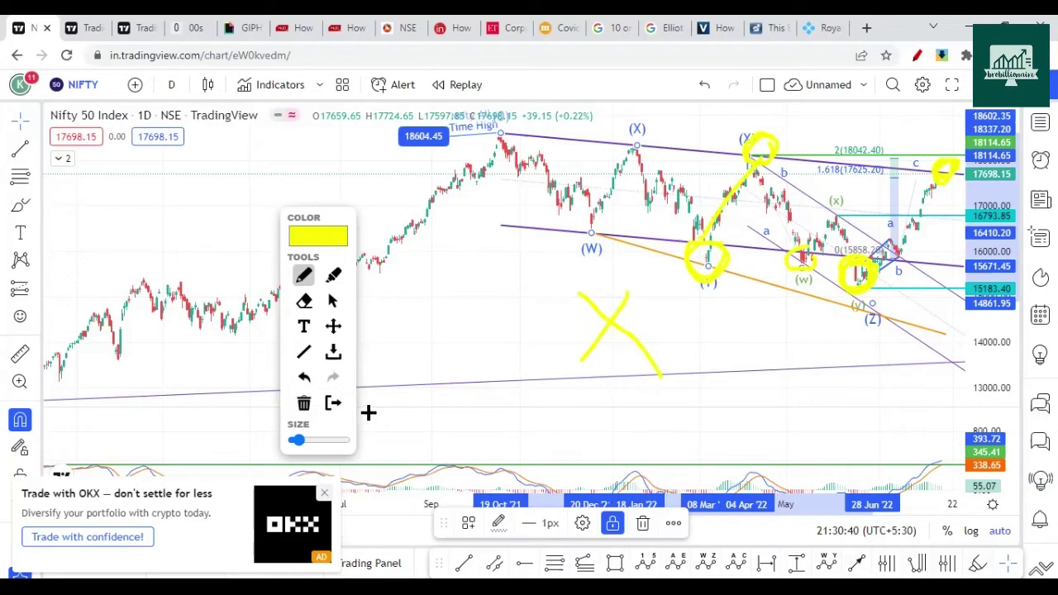
pyautogui.click(334, 405)
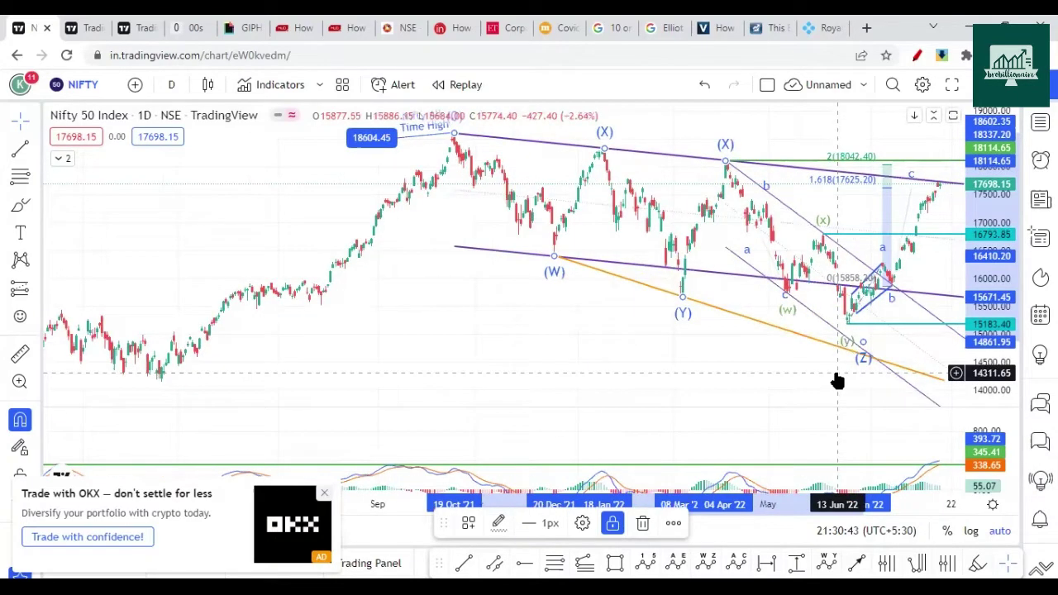
# Circle the small rising channel from the (y) low in yellow, draw a cross above it, and clear the markings
pyautogui.scroll(2, 837, 380)
pyautogui.click(917, 55)
pyautogui.moveTo(840, 286)
pyautogui.mouseDown()
pyautogui.moveTo(846, 373)
pyautogui.moveTo(842, 284)
pyautogui.mouseUp()
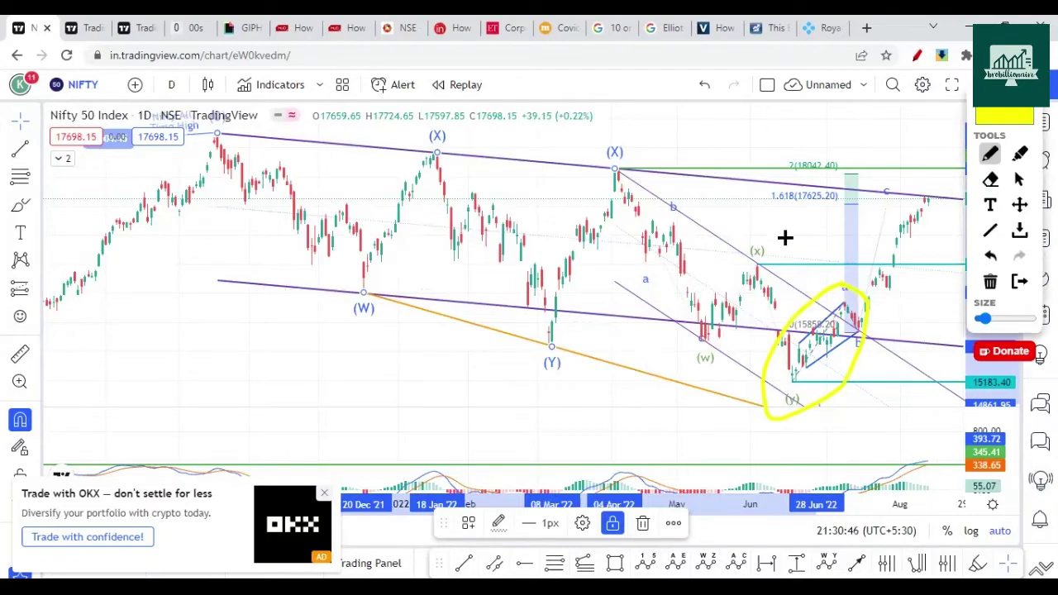
pyautogui.moveTo(803, 221); pyautogui.dragTo(798, 281)
pyautogui.moveTo(770, 234); pyautogui.dragTo(818, 272)
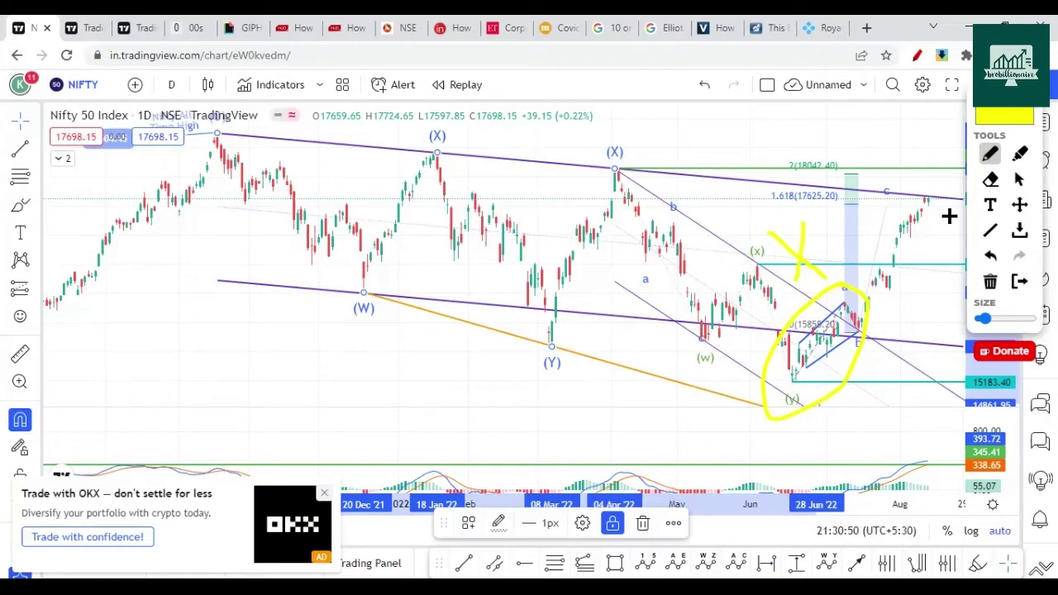
pyautogui.click(1019, 281)
# Back on the first NIFTY chart, circle W, X, a and b, trace the legs down from X and b, and clear the markings
pyautogui.scroll(3, 686, 261)
pyautogui.scroll(-5, 696, 263)
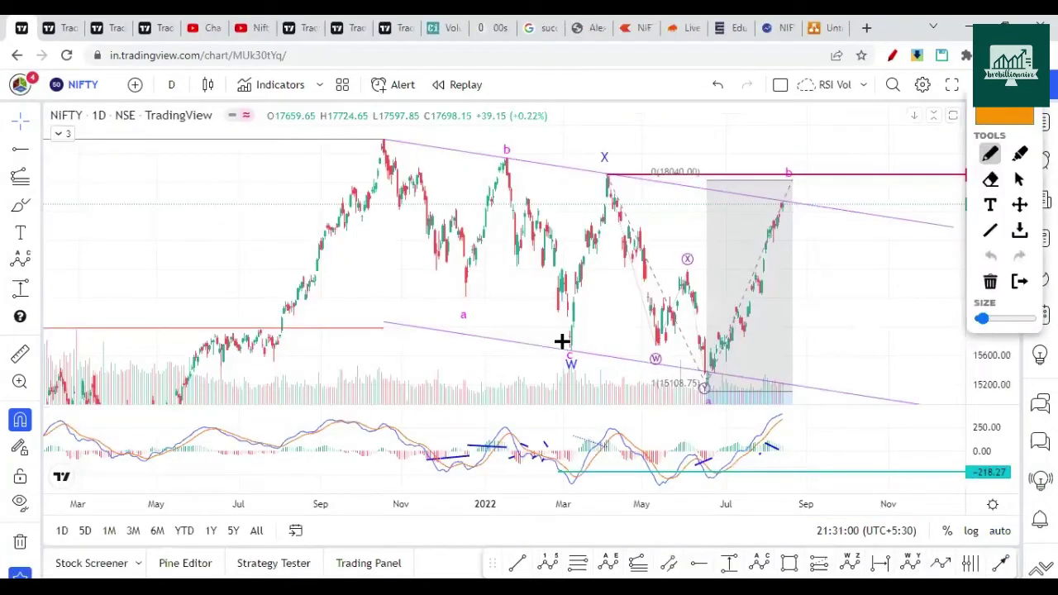
pyautogui.moveTo(562, 342)
pyautogui.mouseDown()
pyautogui.moveTo(538, 373)
pyautogui.moveTo(570, 331)
pyautogui.mouseUp()
pyautogui.moveTo(625, 151); pyautogui.dragTo(614, 142)
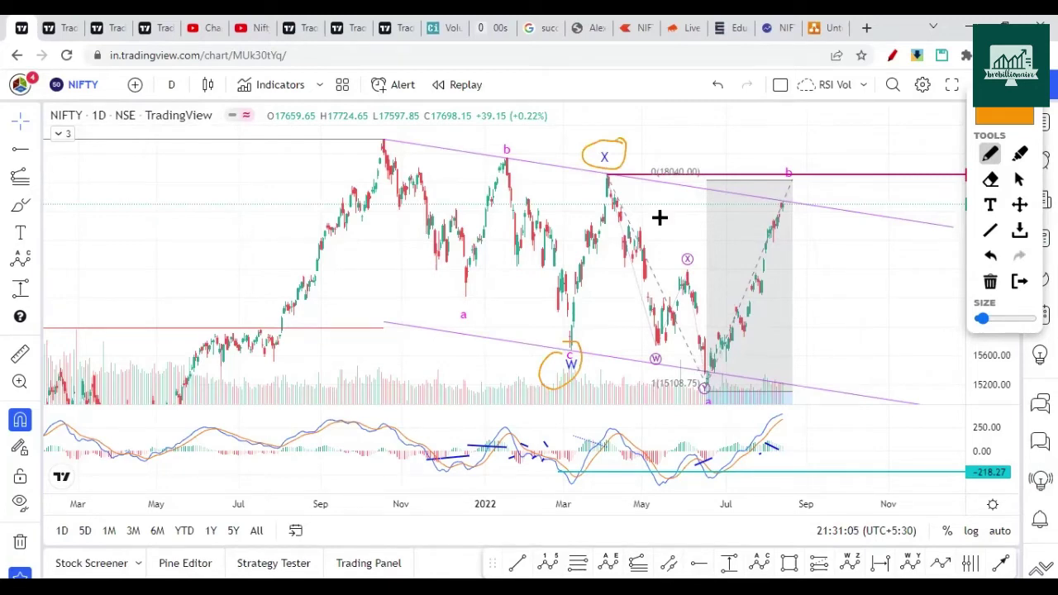
pyautogui.moveTo(608, 177); pyautogui.dragTo(655, 278)
pyautogui.moveTo(707, 382); pyautogui.dragTo(728, 397)
pyautogui.moveTo(799, 168); pyautogui.dragTo(794, 176)
pyautogui.moveTo(908, 406); pyautogui.dragTo(918, 382)
pyautogui.click(1020, 282)
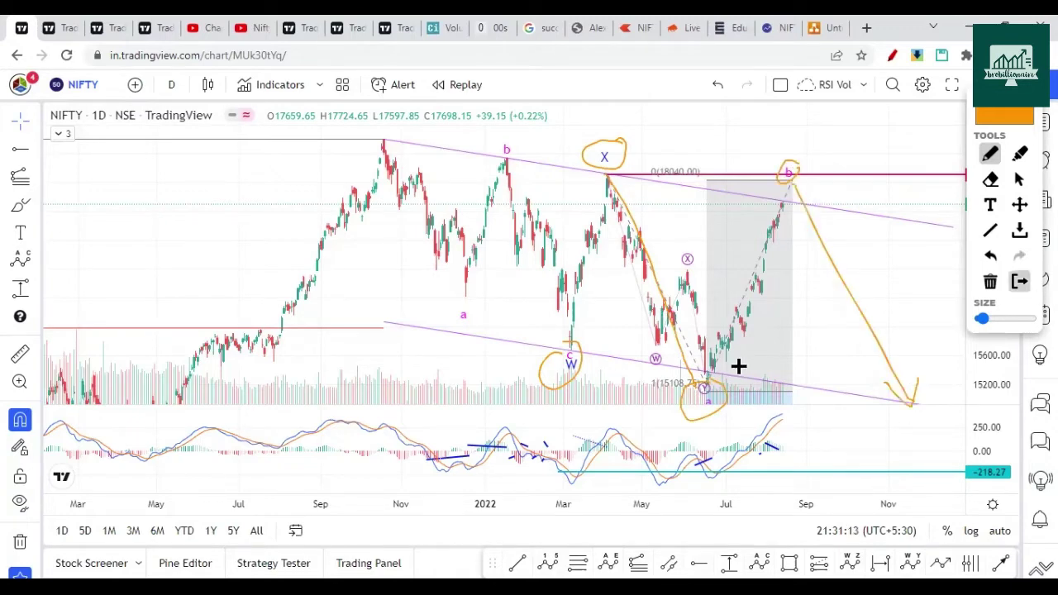
# Trace the decline from X through the circled W and X to the circled Y in orange, and clear the markings
pyautogui.click(893, 56)
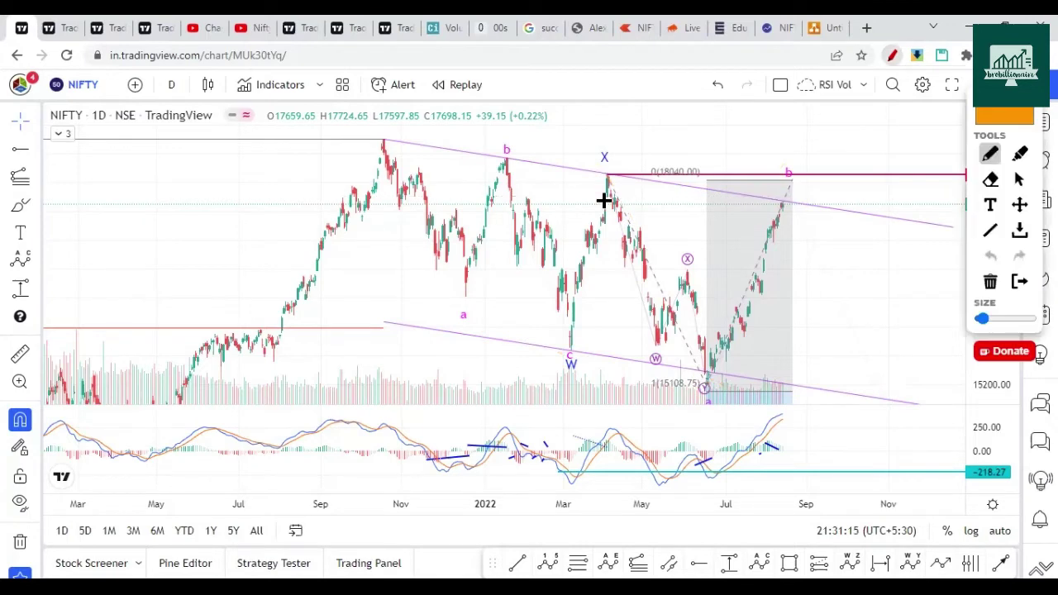
pyautogui.moveTo(642, 348); pyautogui.dragTo(610, 181)
pyautogui.moveTo(710, 377); pyautogui.dragTo(643, 348)
pyautogui.click(1019, 281)
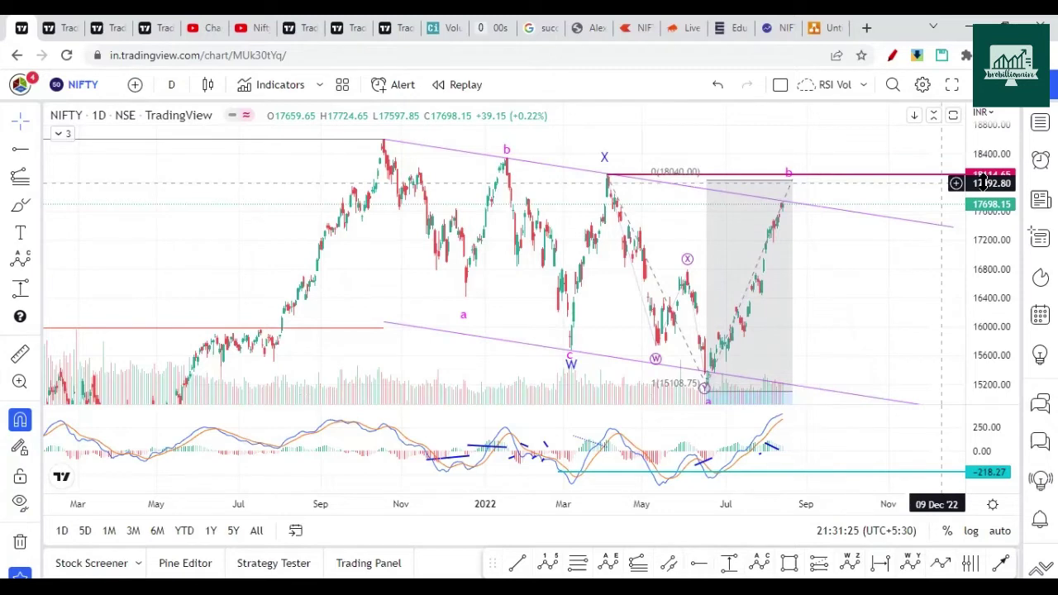
# Trace the X-to-a decline, circle a and b, sketch a projected zigzag down to the lower channel line, and clear the markings
pyautogui.scroll(-1, 811, 285)
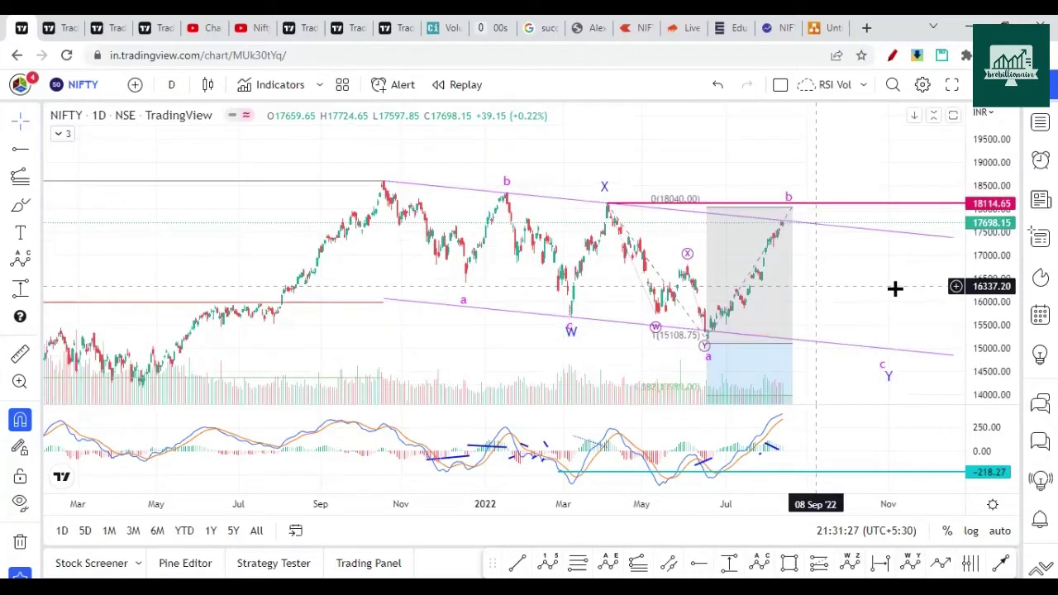
pyautogui.scroll(-3, 881, 254)
pyautogui.moveTo(818, 199); pyautogui.dragTo(836, 118)
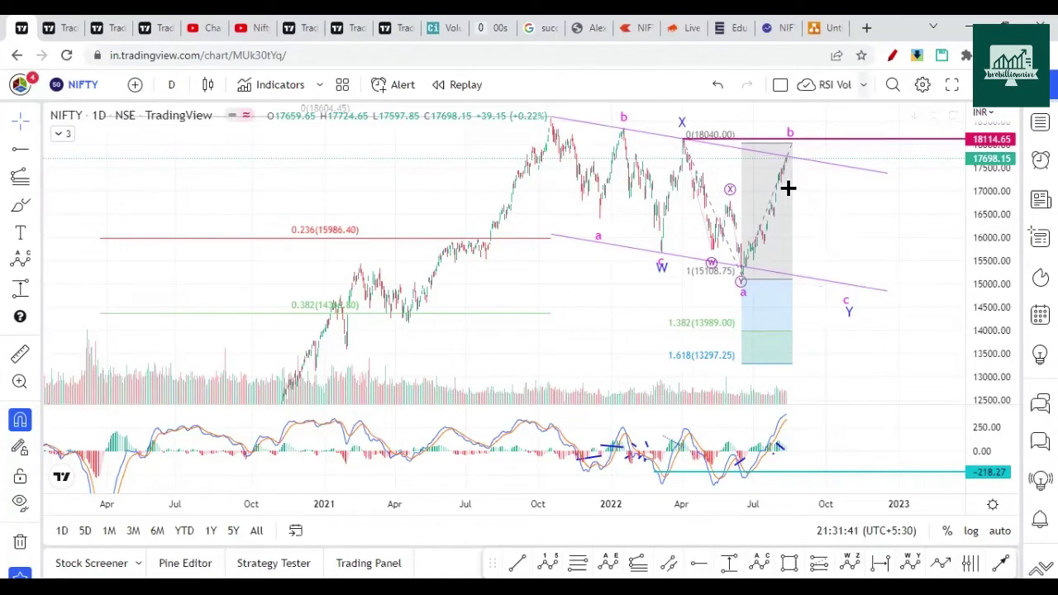
pyautogui.hotkey('alt', 'shift', 'd')
pyautogui.moveTo(683, 138)
pyautogui.mouseDown()
pyautogui.moveTo(703, 242)
pyautogui.moveTo(735, 200)
pyautogui.mouseUp()
pyautogui.moveTo(750, 272)
pyautogui.mouseDown()
pyautogui.moveTo(743, 301)
pyautogui.moveTo(756, 266)
pyautogui.moveTo(747, 291)
pyautogui.moveTo(754, 279)
pyautogui.mouseUp()
pyautogui.moveTo(792, 142); pyautogui.dragTo(788, 152)
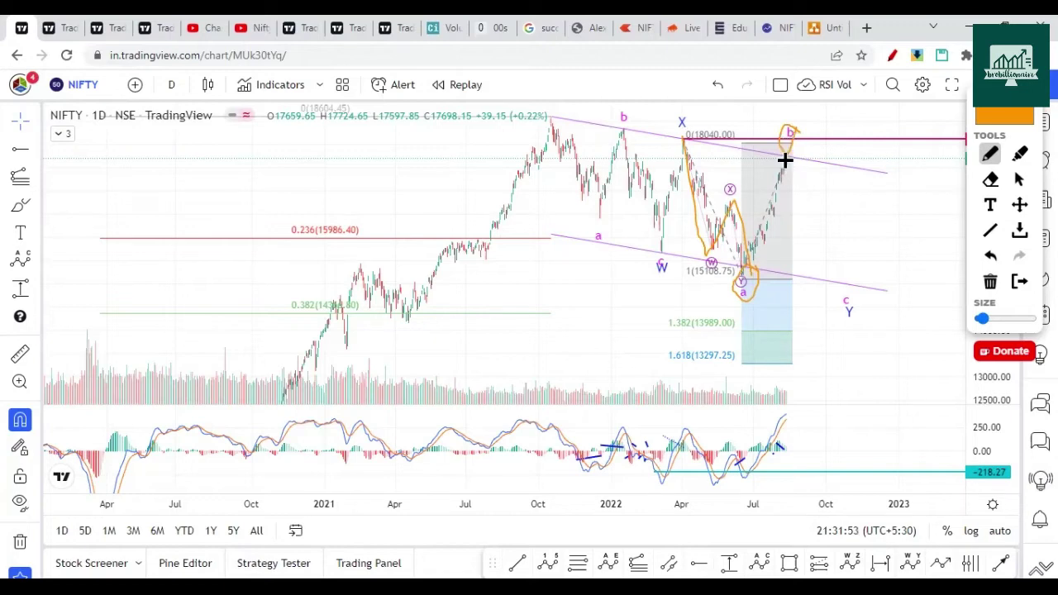
pyautogui.moveTo(779, 246)
pyautogui.mouseDown()
pyautogui.moveTo(810, 151)
pyautogui.moveTo(799, 248)
pyautogui.moveTo(805, 153)
pyautogui.moveTo(825, 180)
pyautogui.moveTo(849, 166)
pyautogui.moveTo(860, 239)
pyautogui.moveTo(879, 248)
pyautogui.moveTo(881, 279)
pyautogui.mouseUp()
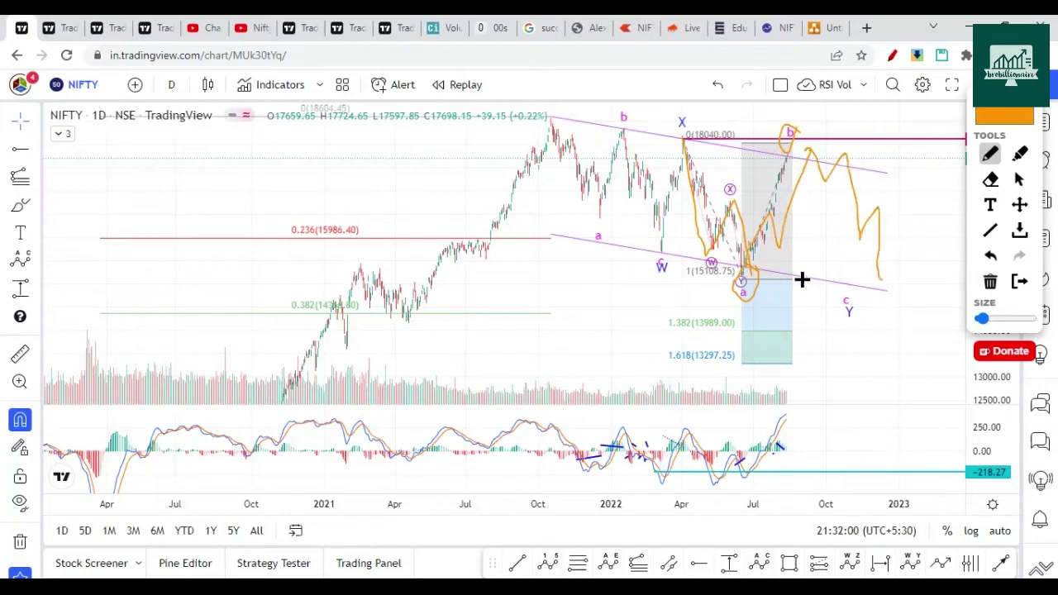
pyautogui.click(1021, 282)
# Circle the 0(18040.00) Fibonacci level label in orange and clear the marking
pyautogui.scroll(4, 718, 330)
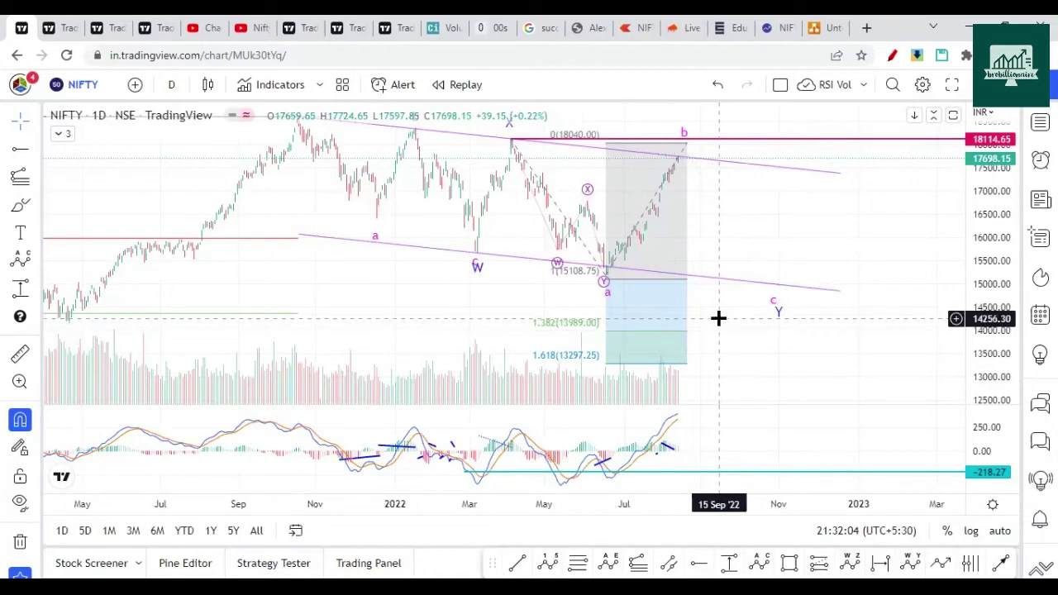
pyautogui.click(890, 56)
pyautogui.moveTo(568, 125)
pyautogui.mouseDown()
pyautogui.moveTo(571, 139)
pyautogui.moveTo(601, 124)
pyautogui.mouseUp()
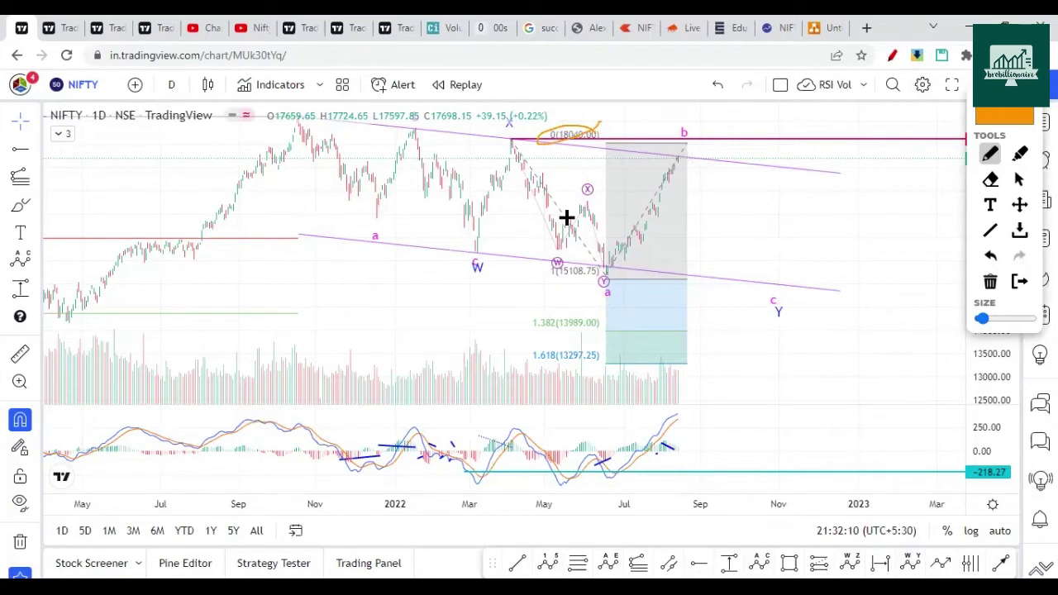
pyautogui.click(1021, 282)
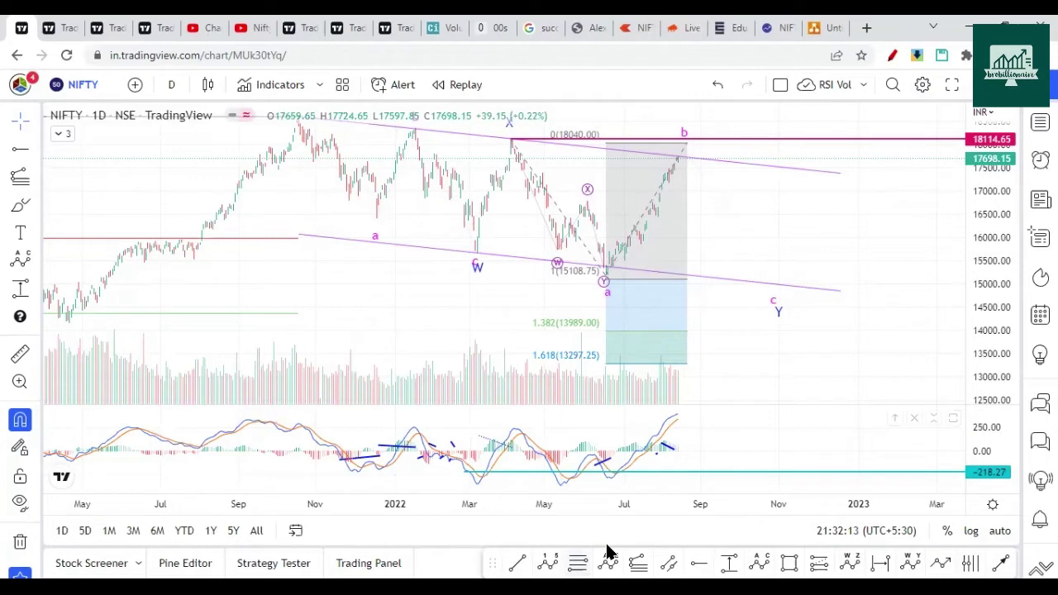
# Draw an arrow towards the Fibonacci tool and circle the X, Y/a and b points in orange
pyautogui.click(893, 56)
pyautogui.moveTo(175, 190)
pyautogui.mouseDown()
pyautogui.moveTo(39, 185)
pyautogui.moveTo(52, 204)
pyautogui.mouseUp()
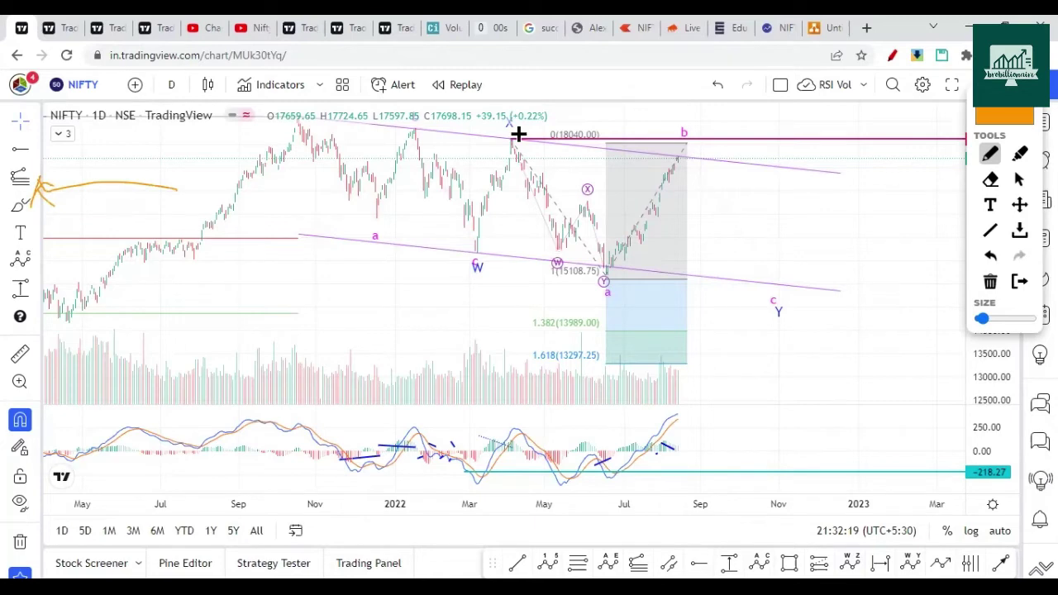
pyautogui.moveTo(508, 149); pyautogui.dragTo(519, 134)
pyautogui.moveTo(601, 267)
pyautogui.mouseDown()
pyautogui.moveTo(590, 281)
pyautogui.moveTo(612, 269)
pyautogui.mouseUp()
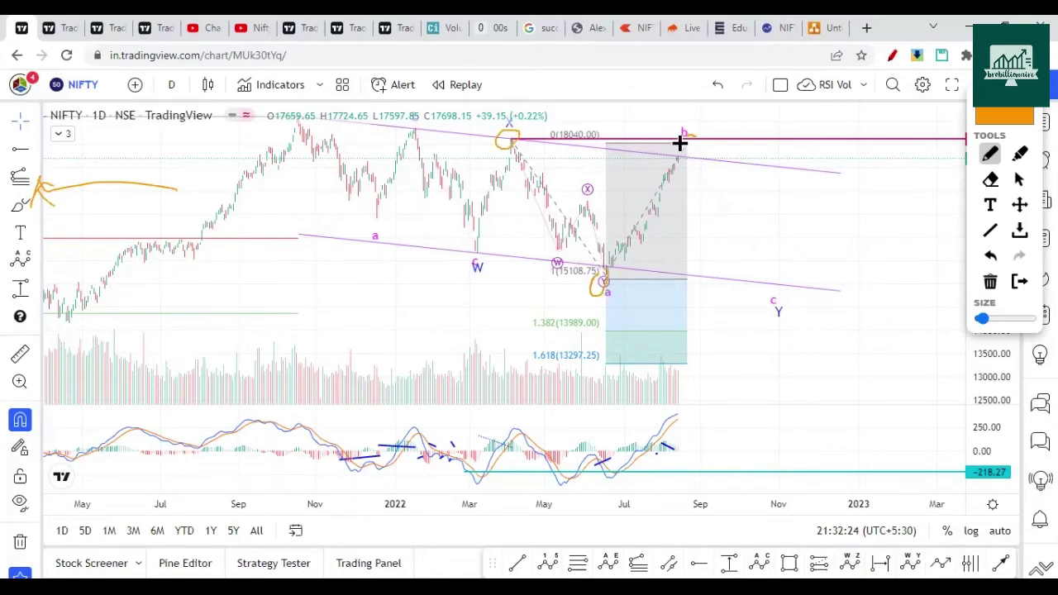
pyautogui.moveTo(699, 139); pyautogui.dragTo(679, 150)
# Underline the 1(15108.75) Fibonacci level, draw an arrow to the b peak, and circle the 0(18040.00) label in orange
pyautogui.moveTo(725, 284)
pyautogui.mouseDown()
pyautogui.moveTo(562, 293)
pyautogui.moveTo(591, 278)
pyautogui.mouseUp()
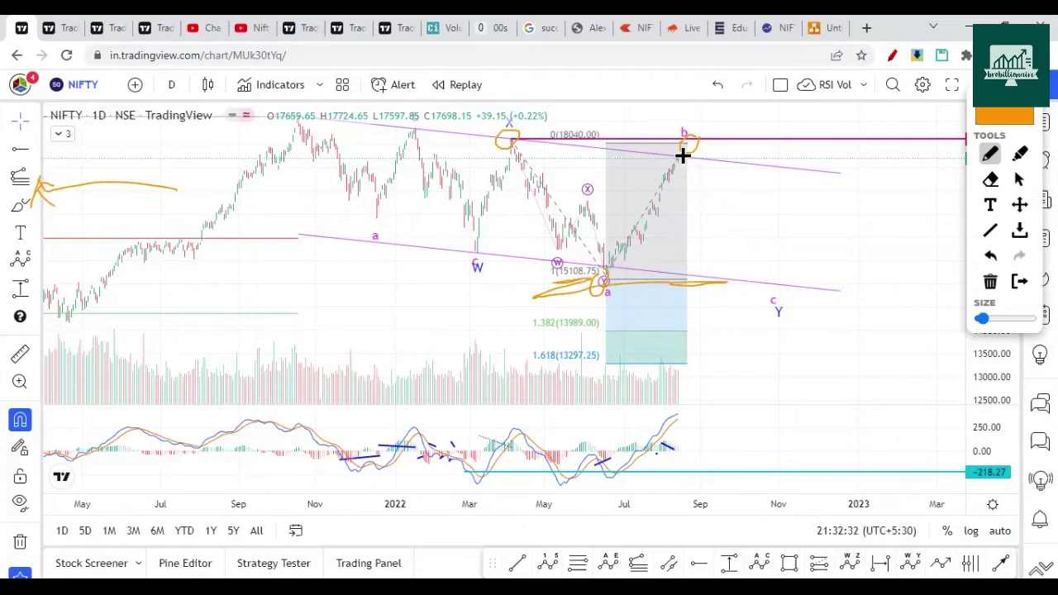
pyautogui.moveTo(749, 100); pyautogui.dragTo(701, 134)
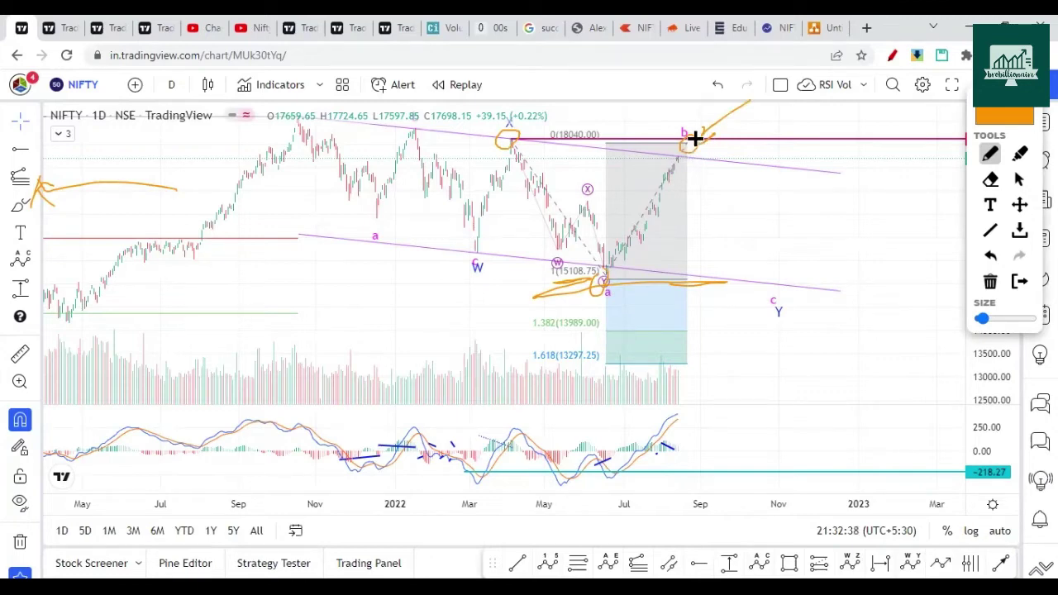
pyautogui.moveTo(544, 134)
pyautogui.mouseDown()
pyautogui.moveTo(608, 121)
pyautogui.moveTo(546, 137)
pyautogui.mouseUp()
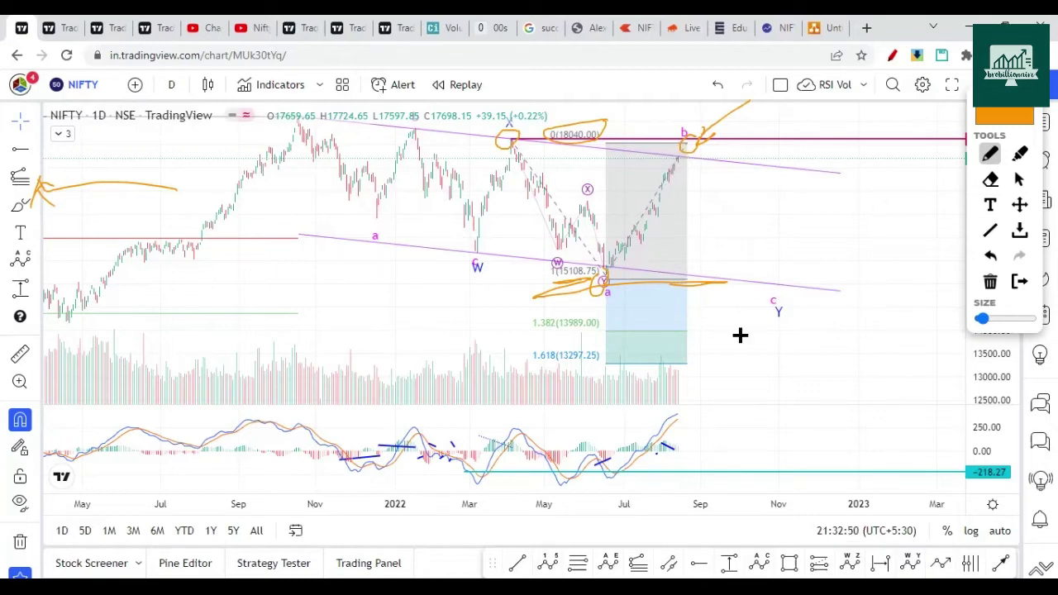
# Handwrite a number starting with 15 beneath the projected c/Y labels and sketch the projected decline from b towards c
pyautogui.moveTo(715, 331)
pyautogui.mouseDown()
pyautogui.moveTo(722, 369)
pyautogui.moveTo(757, 327)
pyautogui.moveTo(737, 362)
pyautogui.mouseUp()
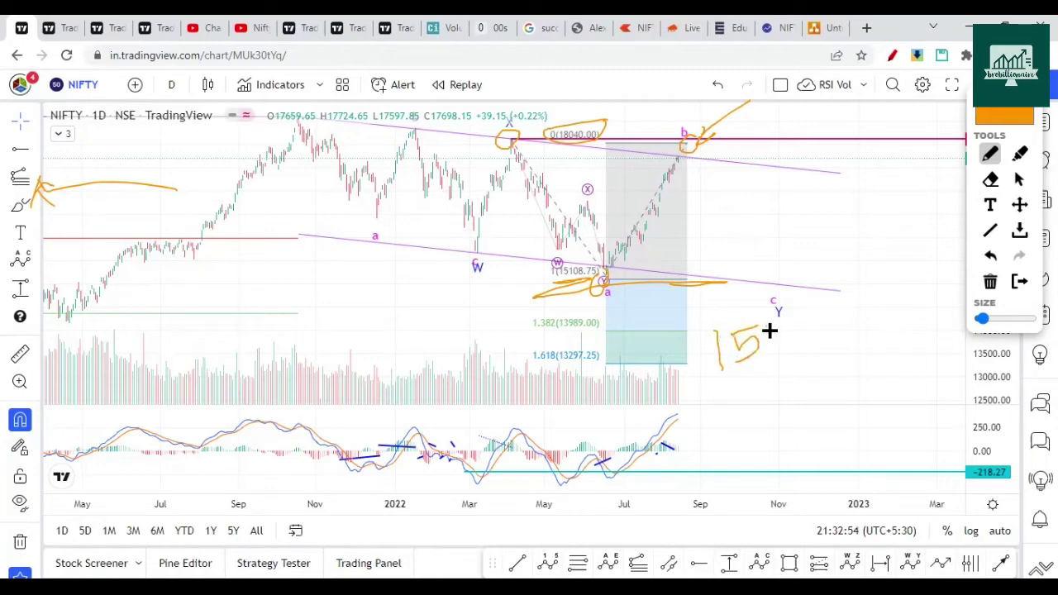
pyautogui.moveTo(793, 329); pyautogui.dragTo(767, 350)
pyautogui.moveTo(694, 161)
pyautogui.mouseDown()
pyautogui.moveTo(709, 190)
pyautogui.moveTo(747, 182)
pyautogui.mouseUp()
pyautogui.moveTo(753, 233)
pyautogui.mouseDown()
pyautogui.moveTo(772, 234)
pyautogui.moveTo(792, 295)
pyautogui.mouseUp()
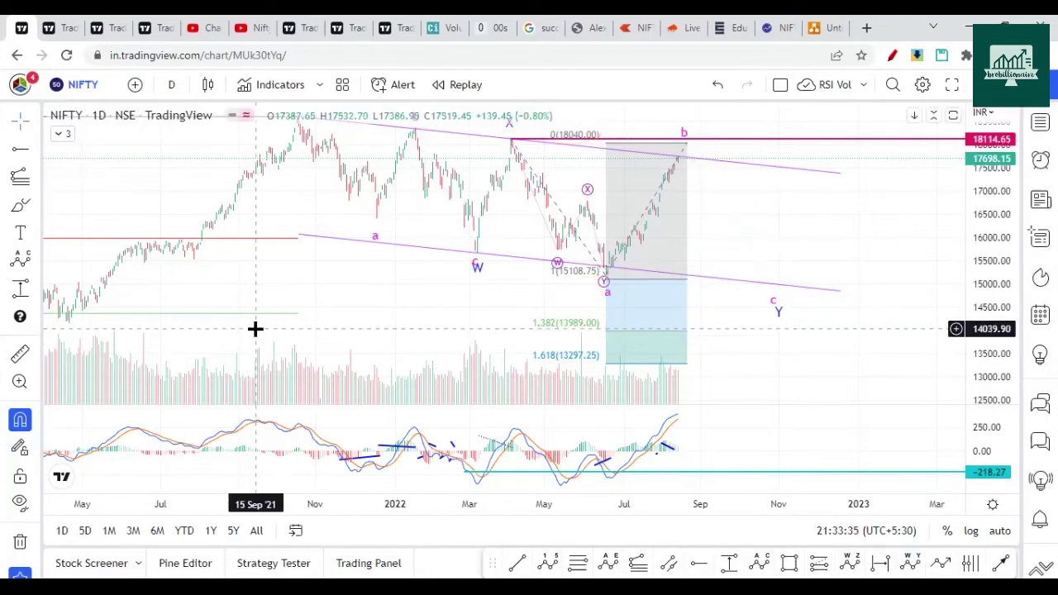
# Clear the orange markings from the rallies starting at a, W and the circled Y, and leave annotation mode
pyautogui.scroll(-5, 413, 328)
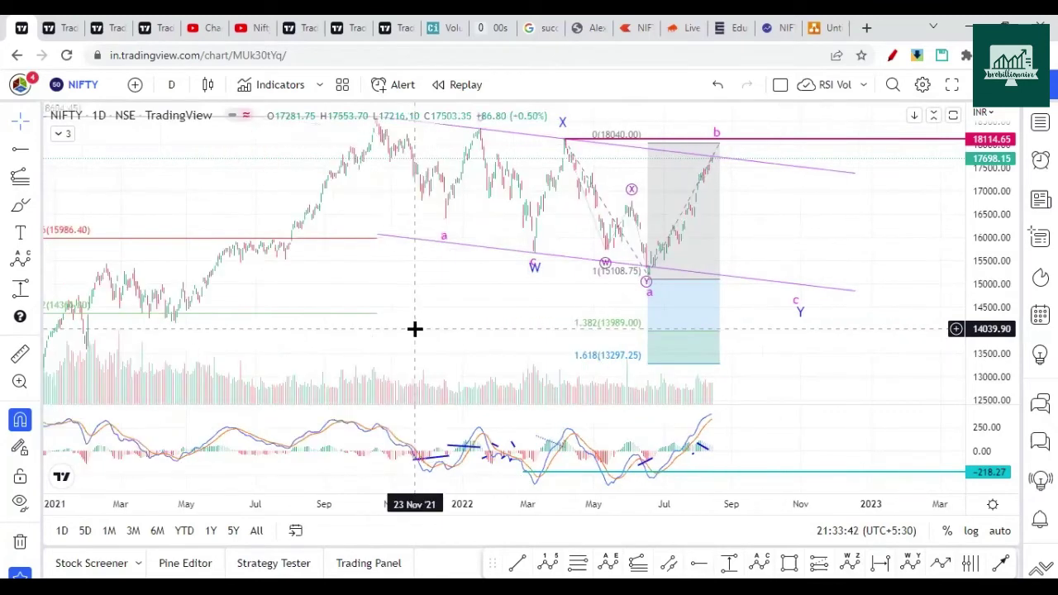
pyautogui.scroll(3, 436, 316)
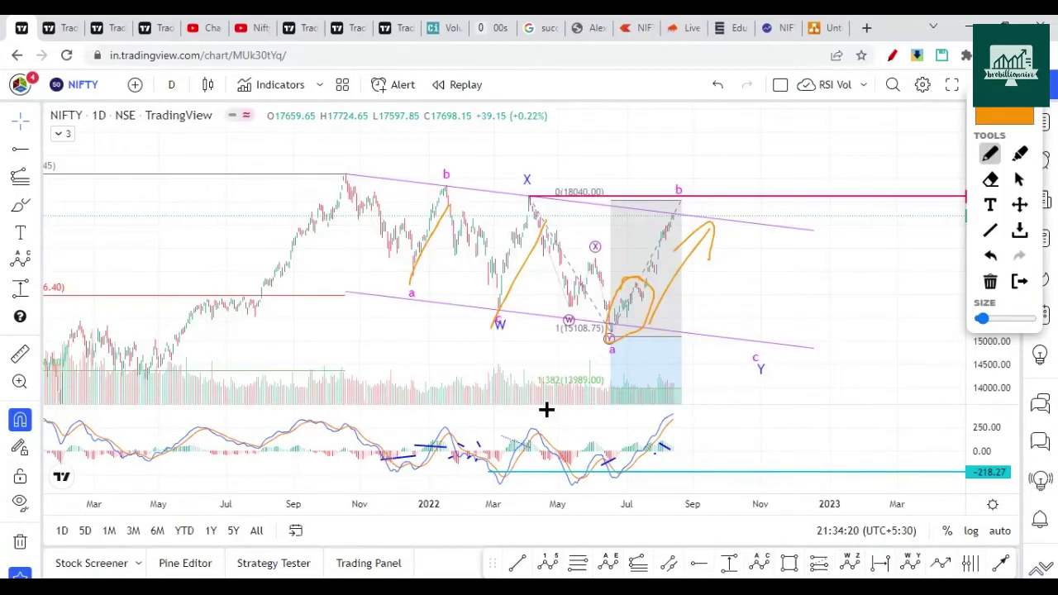
pyautogui.click(991, 281)
pyautogui.moveTo(1020, 139); pyautogui.dragTo(289, 179)
pyautogui.click(286, 323)
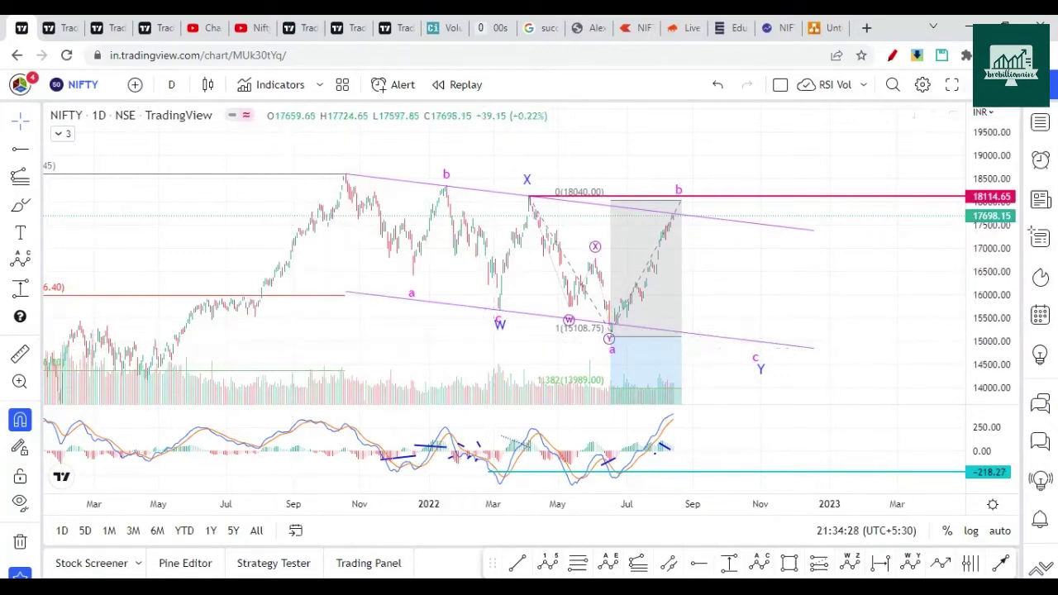
# Hide the Wave 2 drawing group in the object tree and collapse it
pyautogui.click(1041, 519)
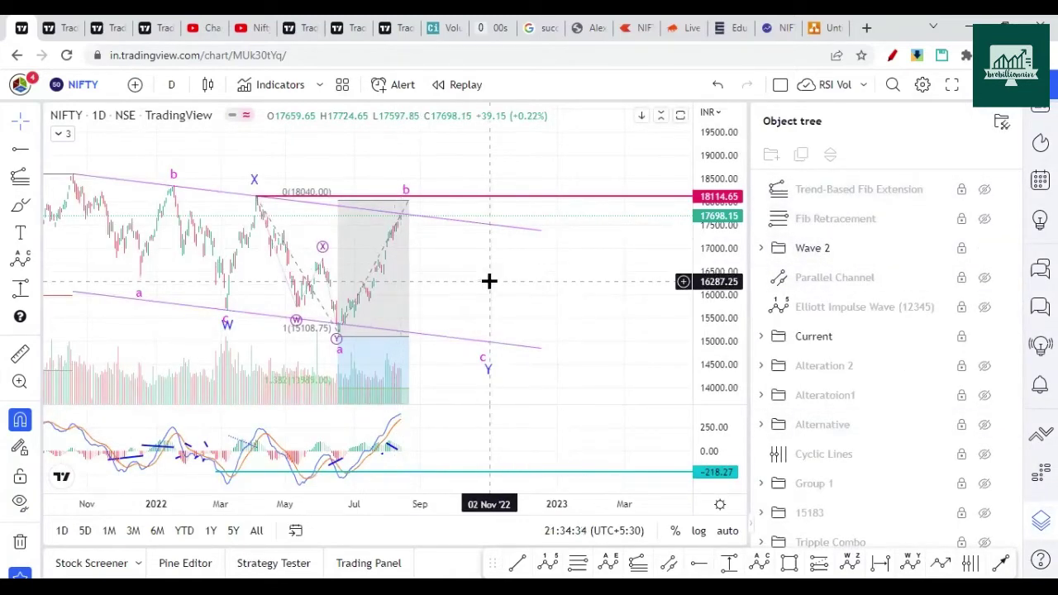
pyautogui.click(761, 248)
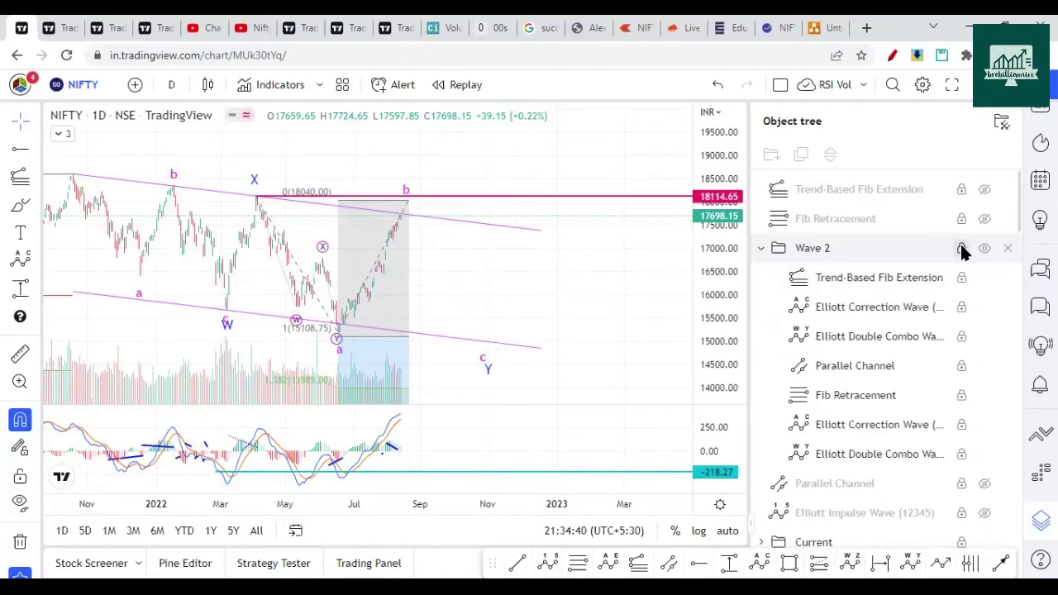
pyautogui.click(985, 248)
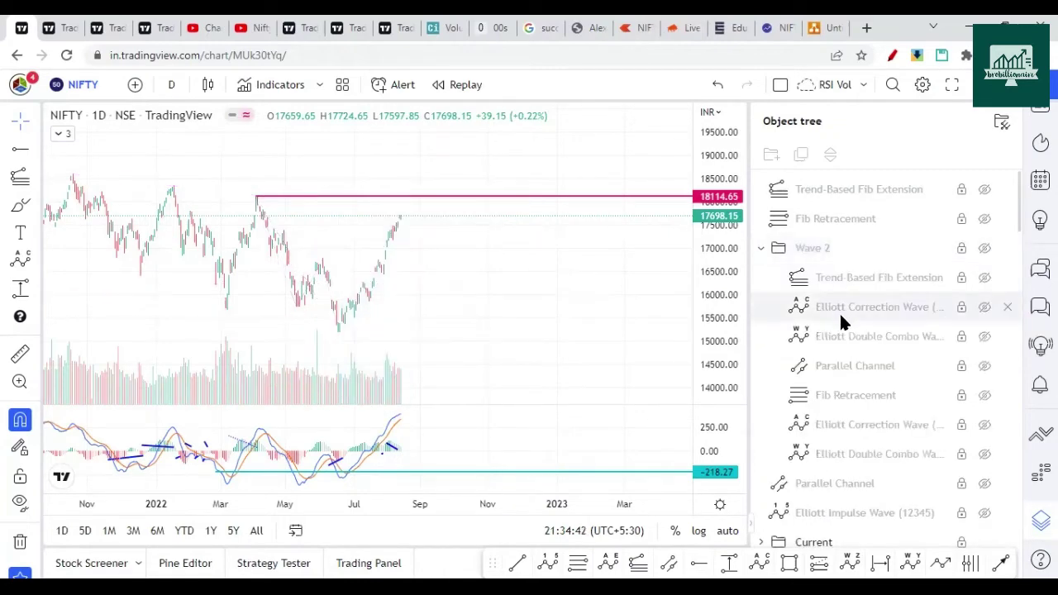
pyautogui.click(761, 248)
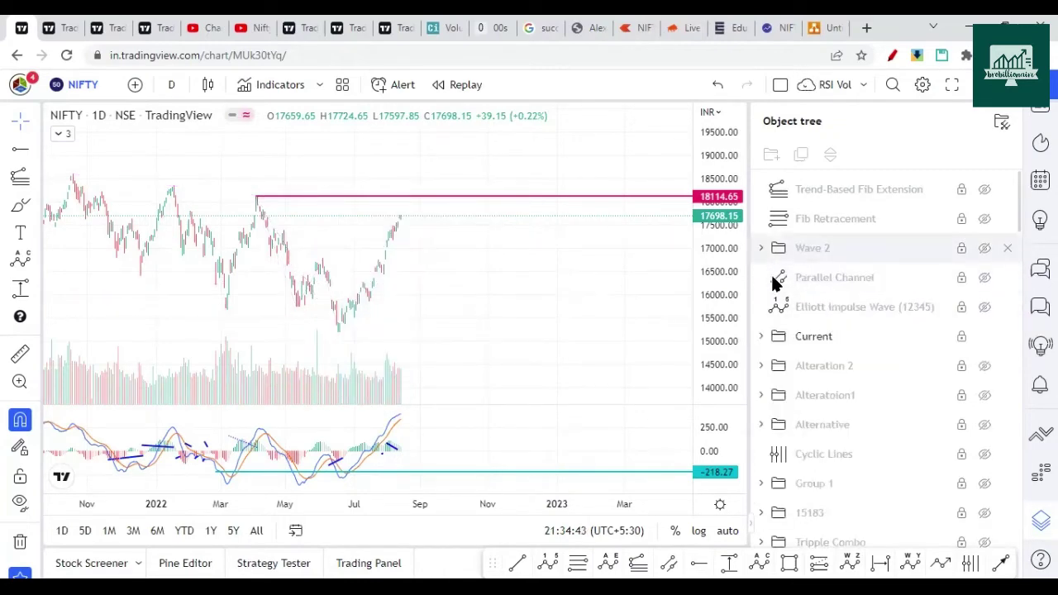
# Show the hidden drawings in the Current group, including the second horizontal ray and the parallel channel
pyautogui.click(761, 337)
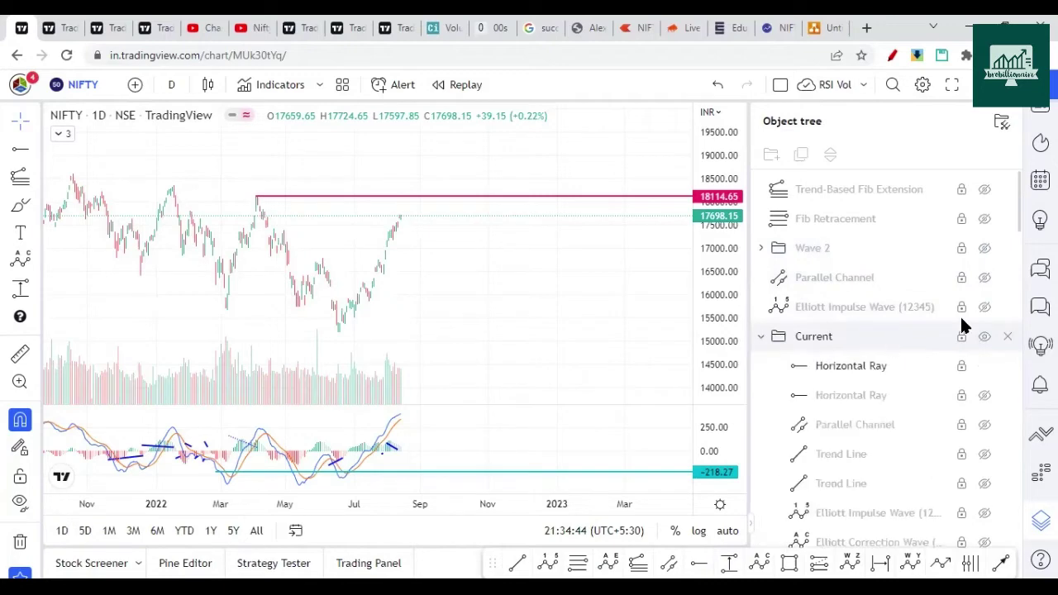
pyautogui.click(984, 395)
pyautogui.click(984, 424)
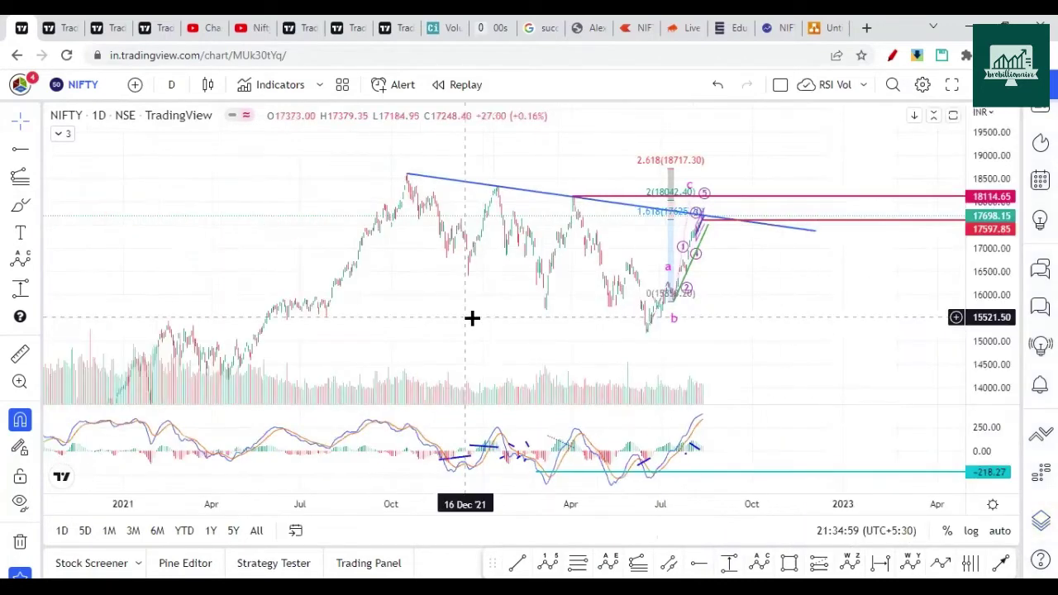
# Mark the latest price at the blue descending trend line in orange and clear the marking
pyautogui.moveTo(472, 317); pyautogui.dragTo(416, 165)
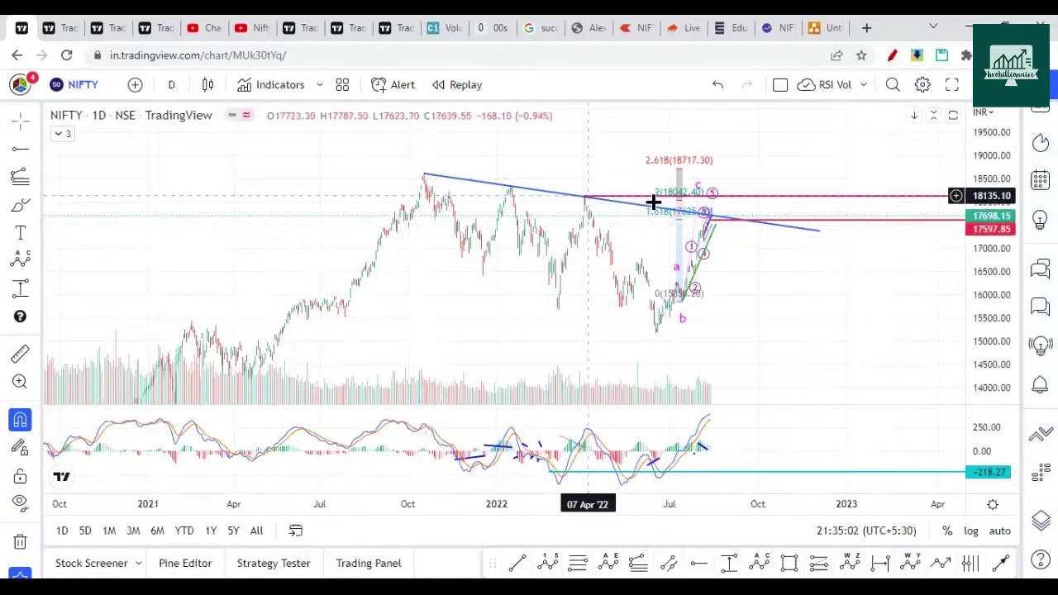
pyautogui.scroll(3, 586, 244)
pyautogui.hotkey('ctrl', 'shift', 'd')
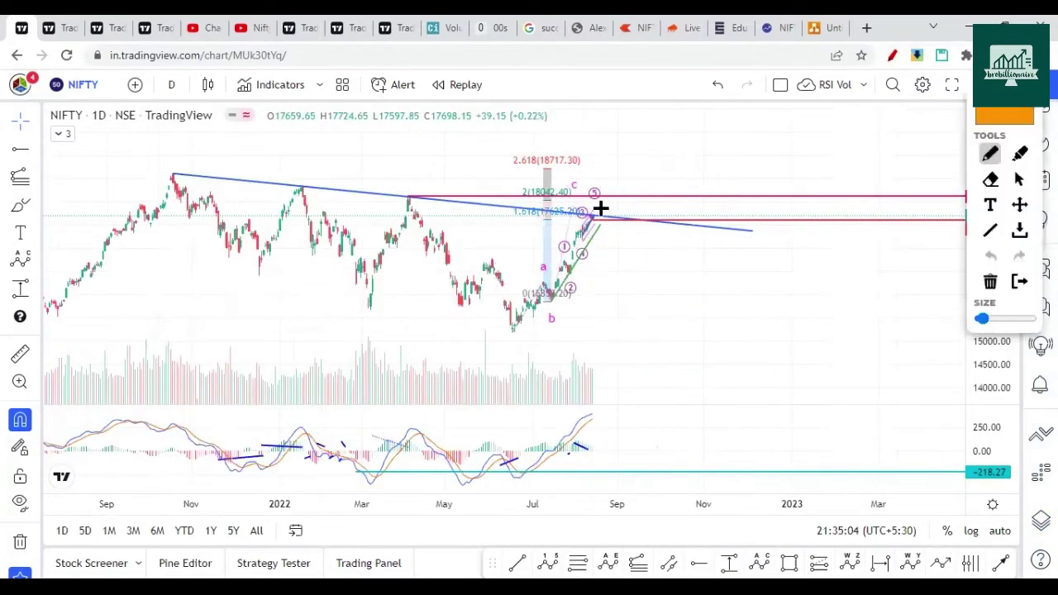
pyautogui.moveTo(590, 217); pyautogui.dragTo(594, 213)
pyautogui.hotkey('ctrl', 'shift', 'd')
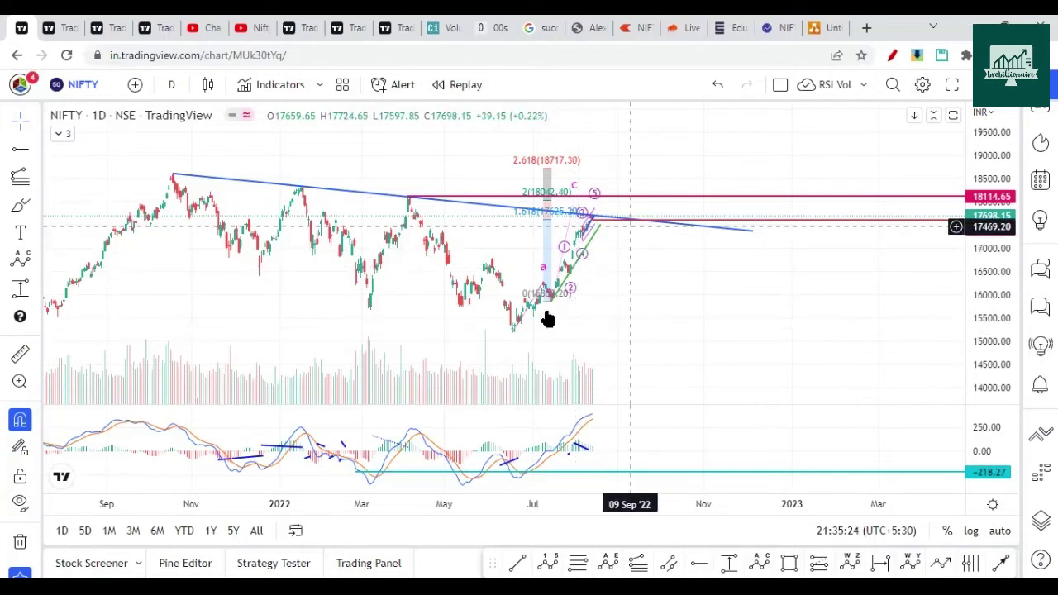
# Fit the price scale automatically and maximise the price pane around the June to August rally
pyautogui.moveTo(547, 318); pyautogui.dragTo(810, 296)
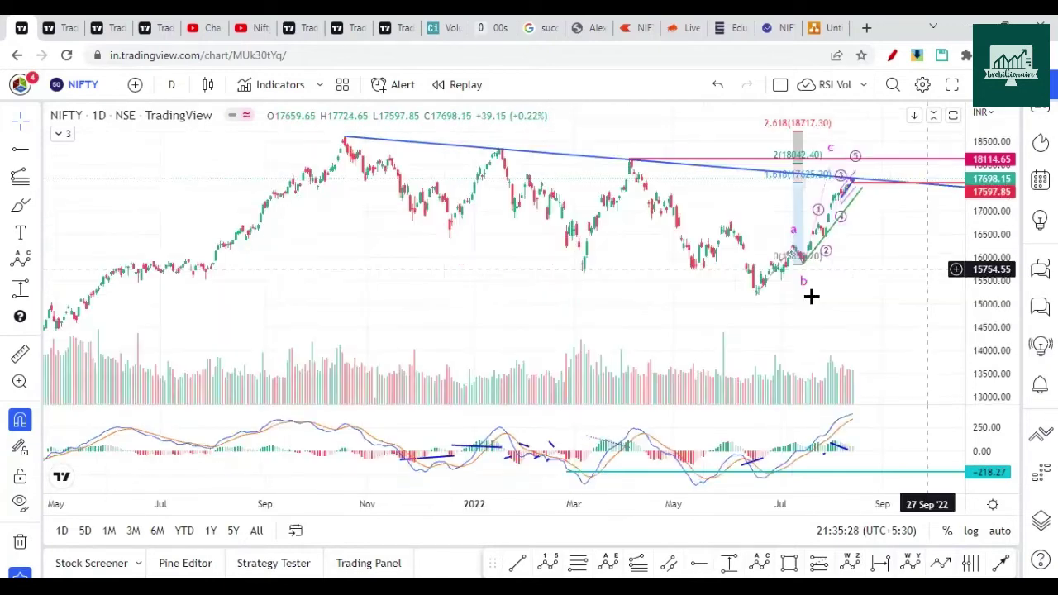
pyautogui.scroll(3, 810, 302)
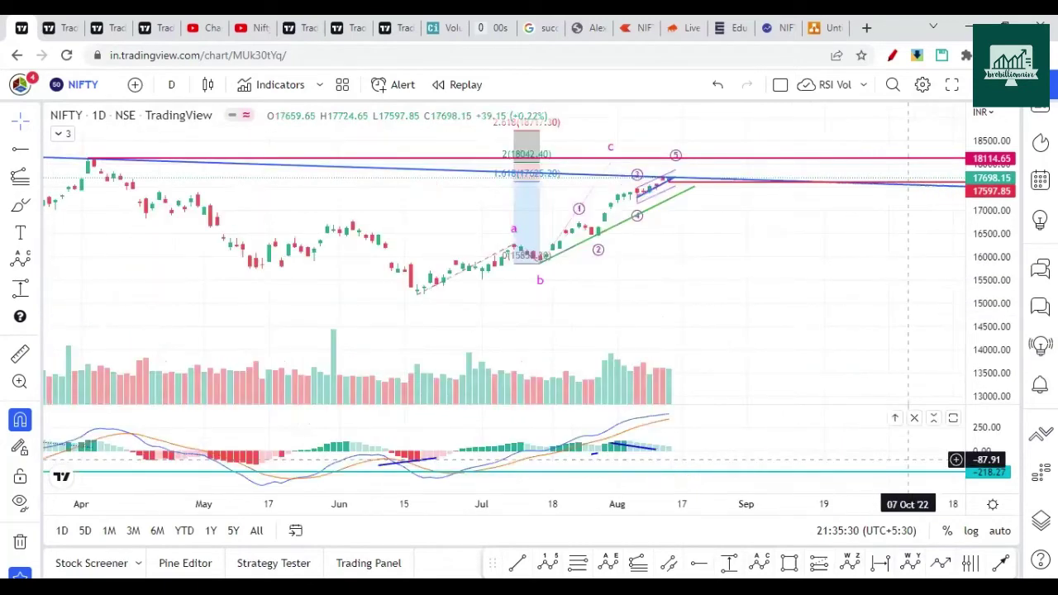
pyautogui.click(1000, 532)
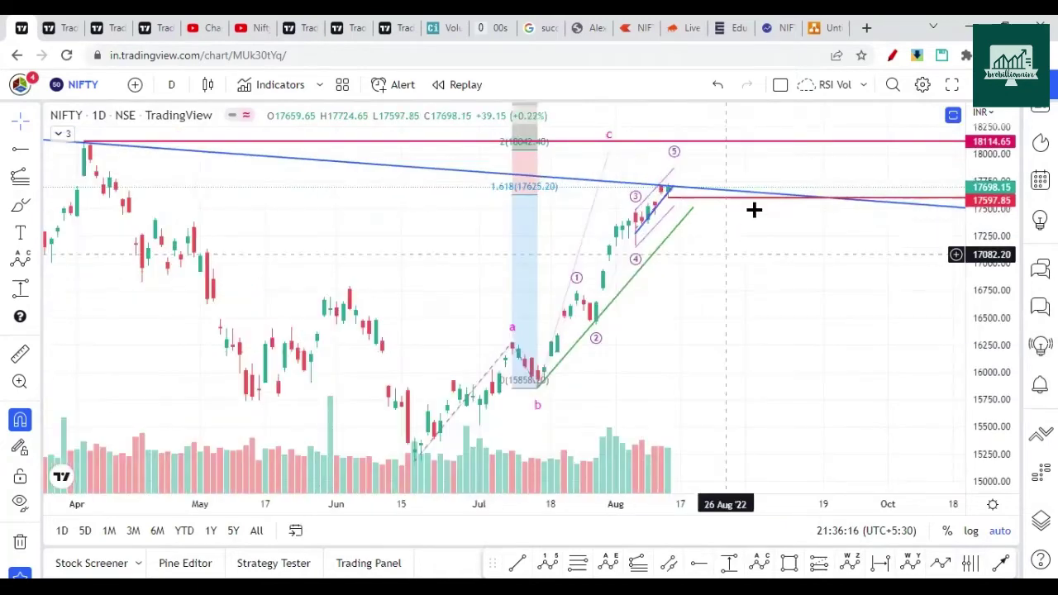
# Trace the rise to a and the drop to b in orange, circle the rise to a, and clear the markings
pyautogui.hotkey('alt', 'shift', 'd')
pyautogui.moveTo(414, 455)
pyautogui.mouseDown()
pyautogui.moveTo(460, 385)
pyautogui.moveTo(527, 365)
pyautogui.moveTo(543, 391)
pyautogui.mouseUp()
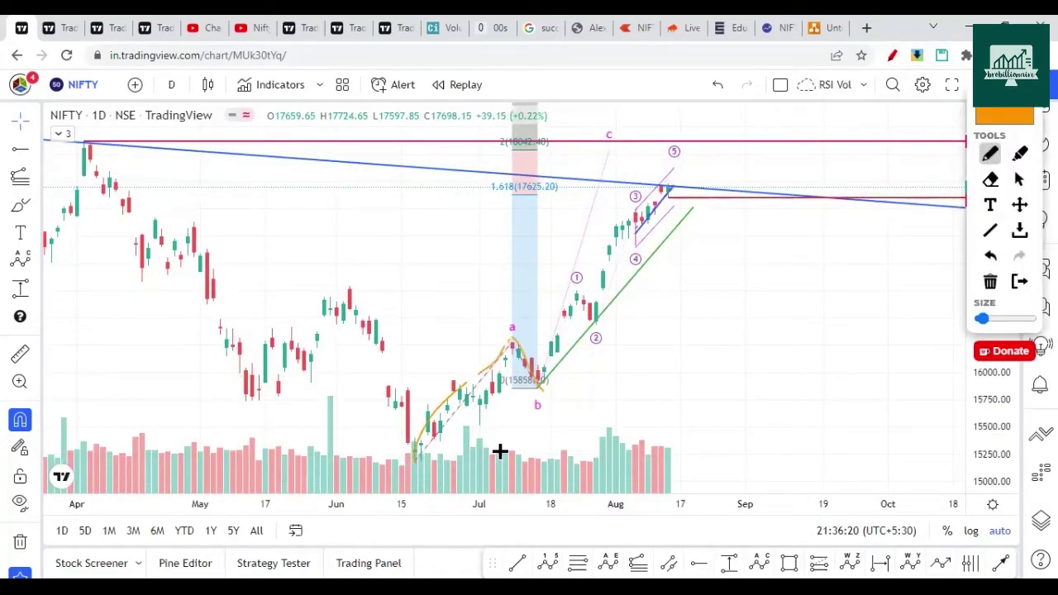
pyautogui.moveTo(529, 329)
pyautogui.mouseDown()
pyautogui.moveTo(511, 328)
pyautogui.moveTo(420, 456)
pyautogui.moveTo(520, 322)
pyautogui.moveTo(454, 449)
pyautogui.moveTo(407, 409)
pyautogui.mouseUp()
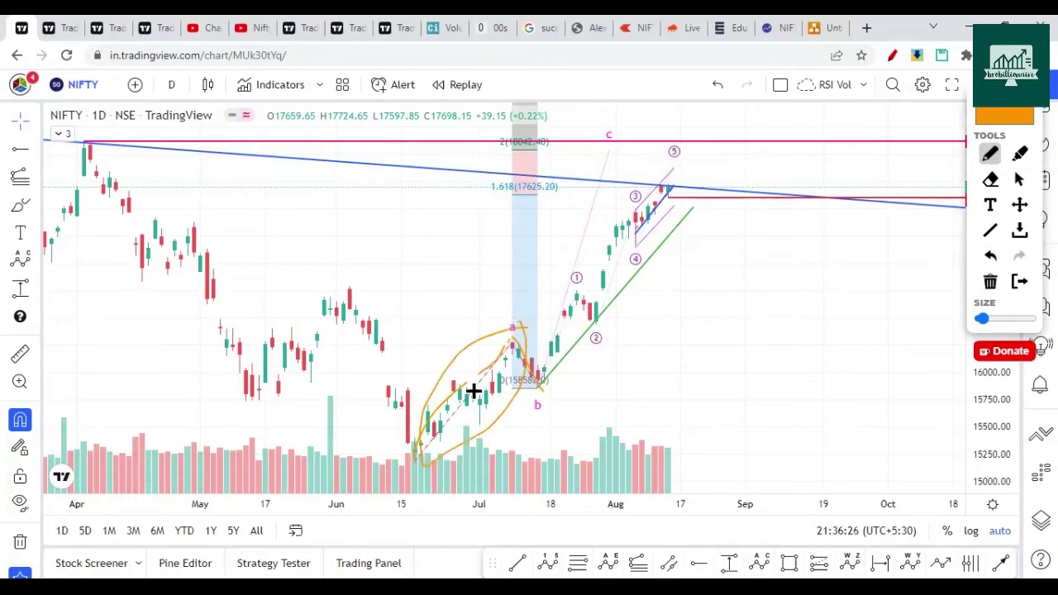
pyautogui.click(988, 285)
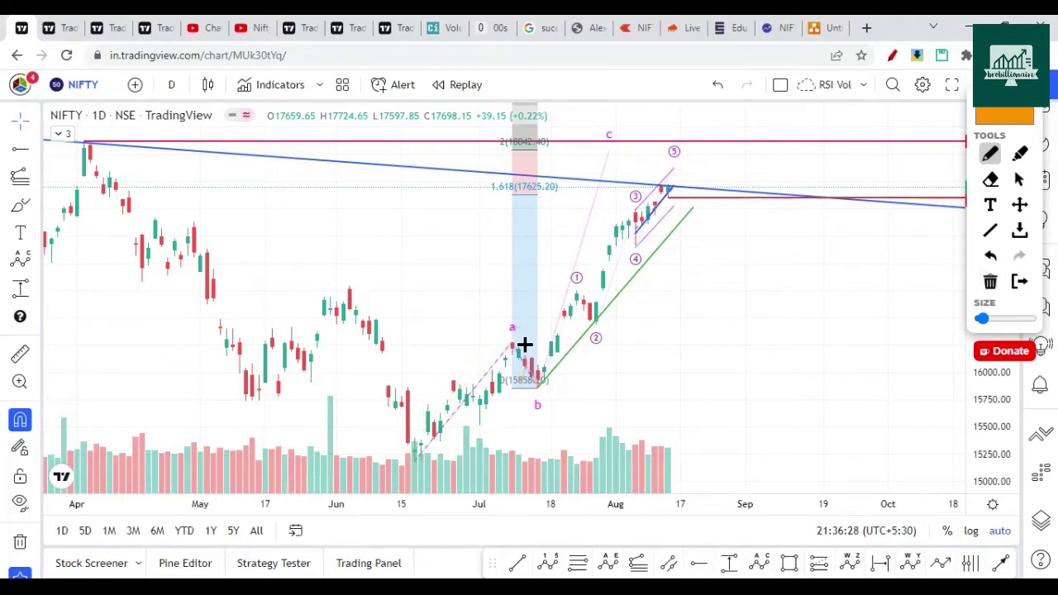
# Handwrite W and X on the rise to a, trace the path through a and b past the circled 5, and clear the markings
pyautogui.click(433, 365)
pyautogui.moveTo(447, 371); pyautogui.dragTo(454, 355)
pyautogui.moveTo(476, 426); pyautogui.dragTo(513, 448)
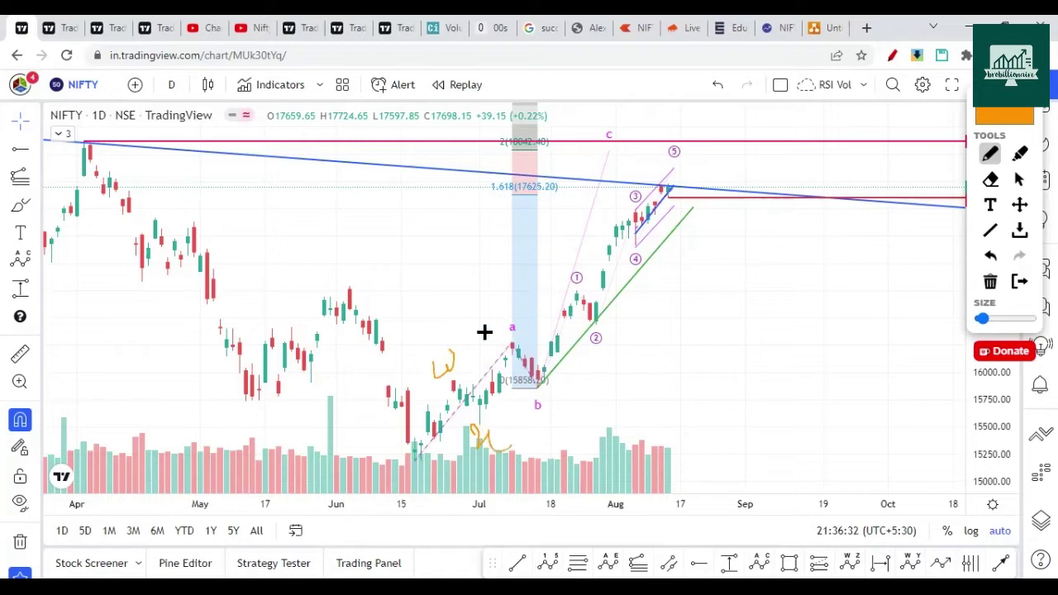
pyautogui.moveTo(506, 355)
pyautogui.mouseDown()
pyautogui.moveTo(534, 384)
pyautogui.moveTo(709, 150)
pyautogui.mouseUp()
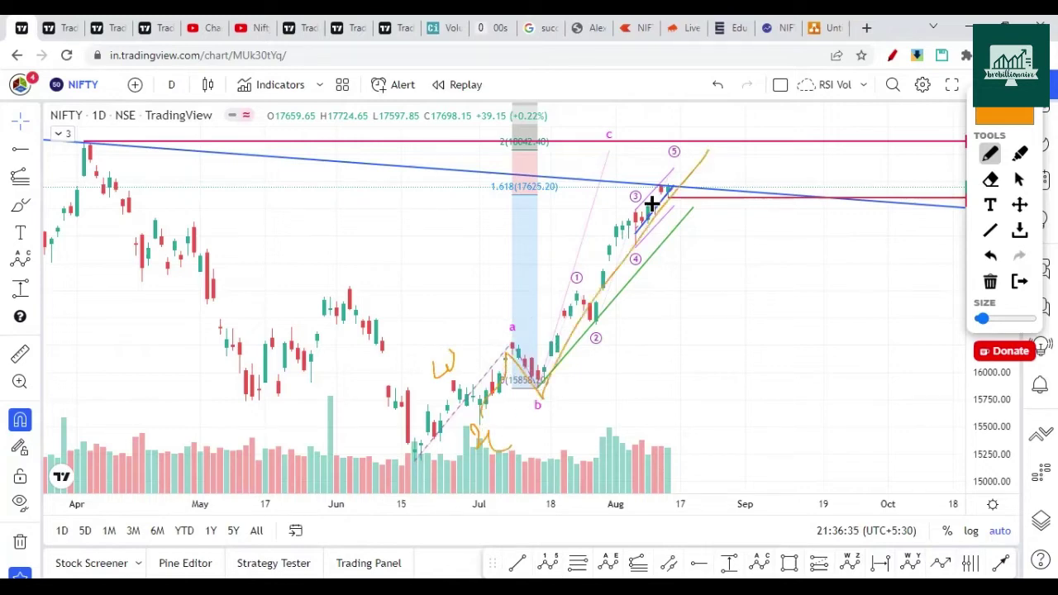
pyautogui.click(1020, 281)
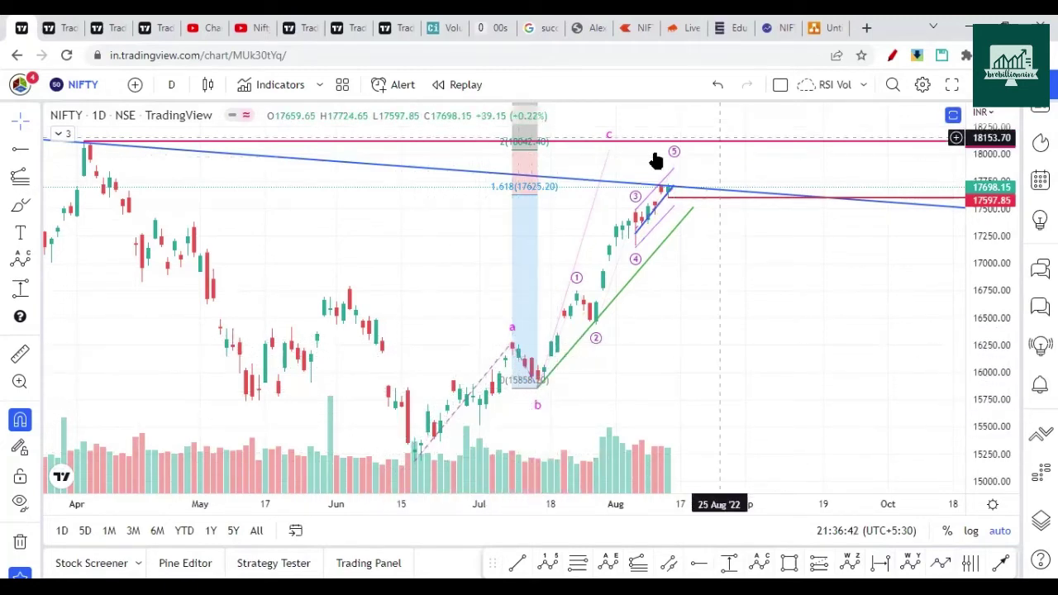
# Circle the June low, a and b, underline the 1.618(17625.20) level, and circle the 2(18042.40) level in orange
pyautogui.click(893, 57)
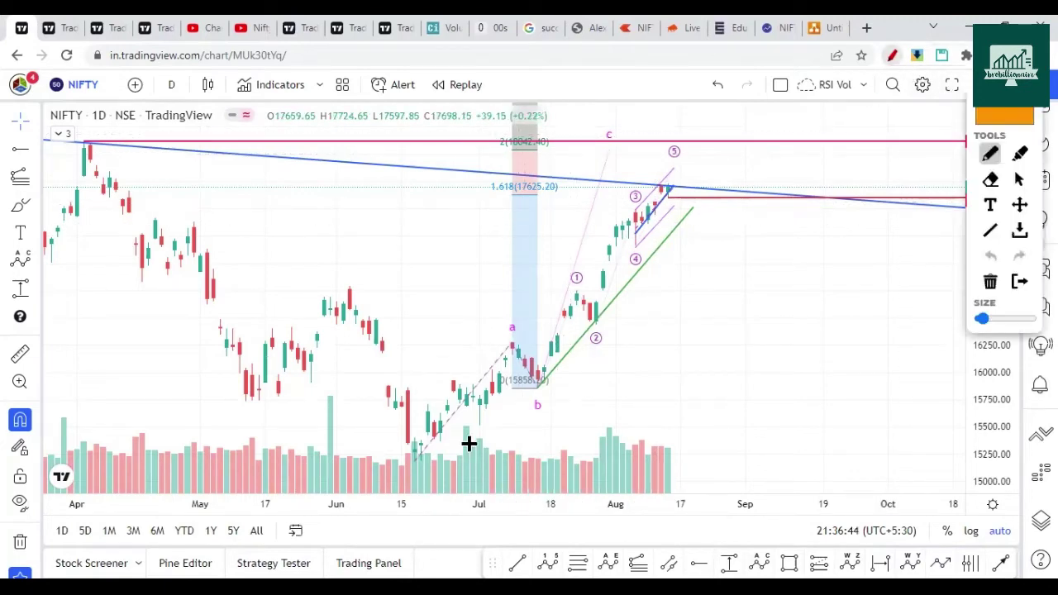
pyautogui.moveTo(423, 454)
pyautogui.mouseDown()
pyautogui.moveTo(409, 454)
pyautogui.moveTo(422, 458)
pyautogui.mouseUp()
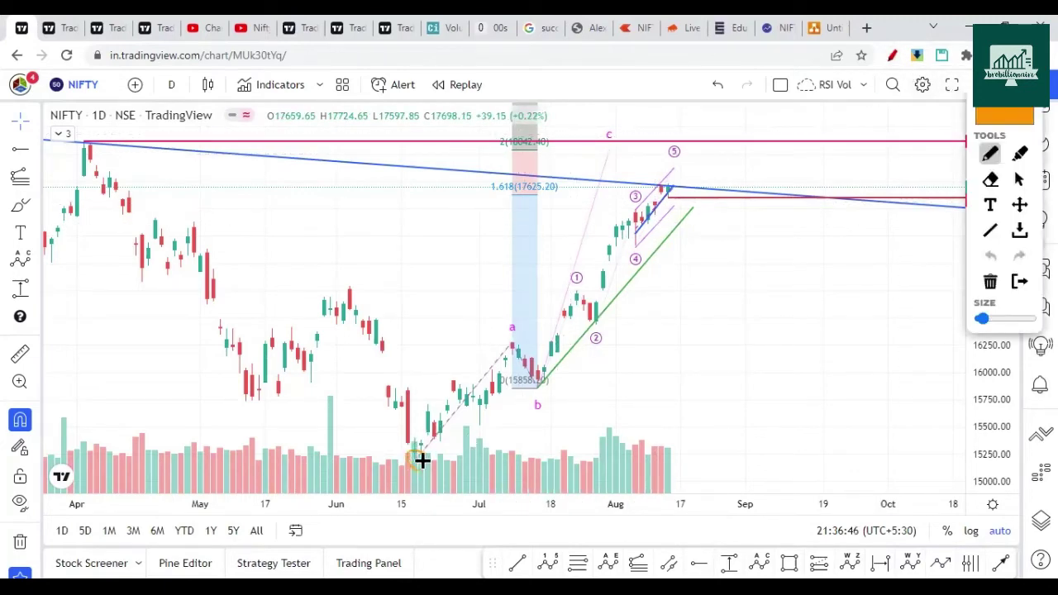
pyautogui.moveTo(506, 324)
pyautogui.mouseDown()
pyautogui.moveTo(513, 333)
pyautogui.moveTo(506, 326)
pyautogui.mouseUp()
pyautogui.moveTo(543, 380)
pyautogui.mouseDown()
pyautogui.moveTo(554, 392)
pyautogui.moveTo(544, 382)
pyautogui.mouseUp()
pyautogui.moveTo(492, 200); pyautogui.dragTo(554, 199)
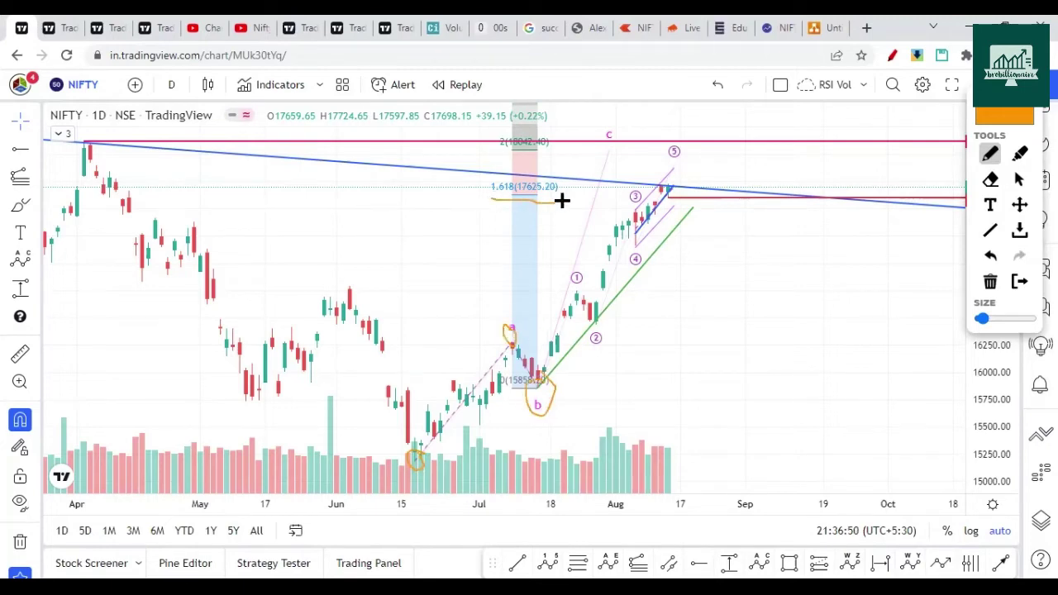
pyautogui.moveTo(551, 137)
pyautogui.mouseDown()
pyautogui.moveTo(486, 130)
pyautogui.moveTo(552, 147)
pyautogui.moveTo(547, 136)
pyautogui.mouseUp()
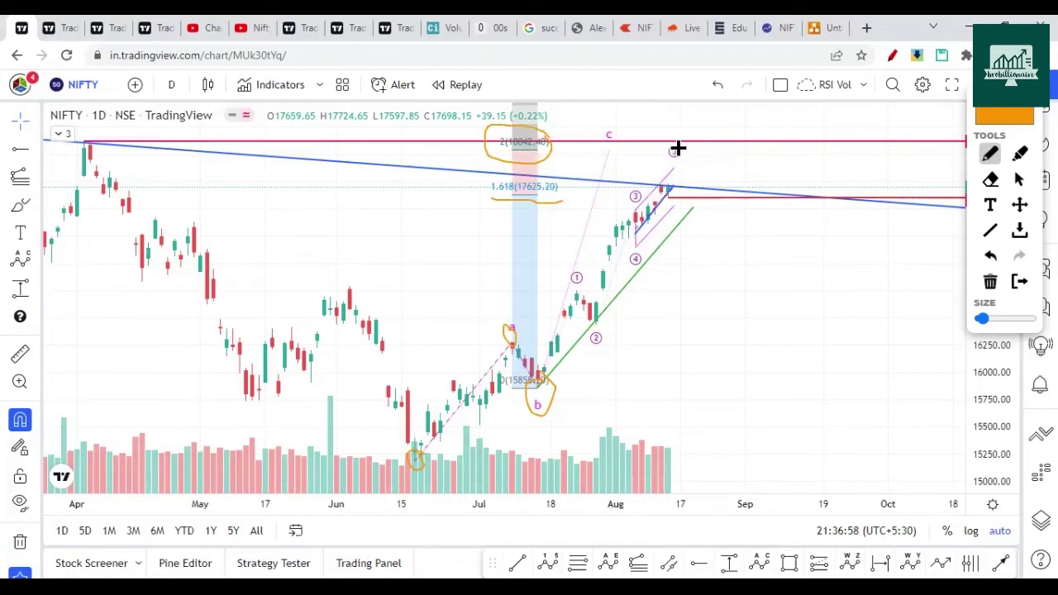
# Mark the circled 3 and the swing down to the circled 4 in orange, and switch the chart to the 1-hour interval
pyautogui.moveTo(636, 182); pyautogui.dragTo(633, 203)
pyautogui.moveTo(618, 233)
pyautogui.mouseDown()
pyautogui.moveTo(636, 218)
pyautogui.moveTo(644, 265)
pyautogui.mouseUp()
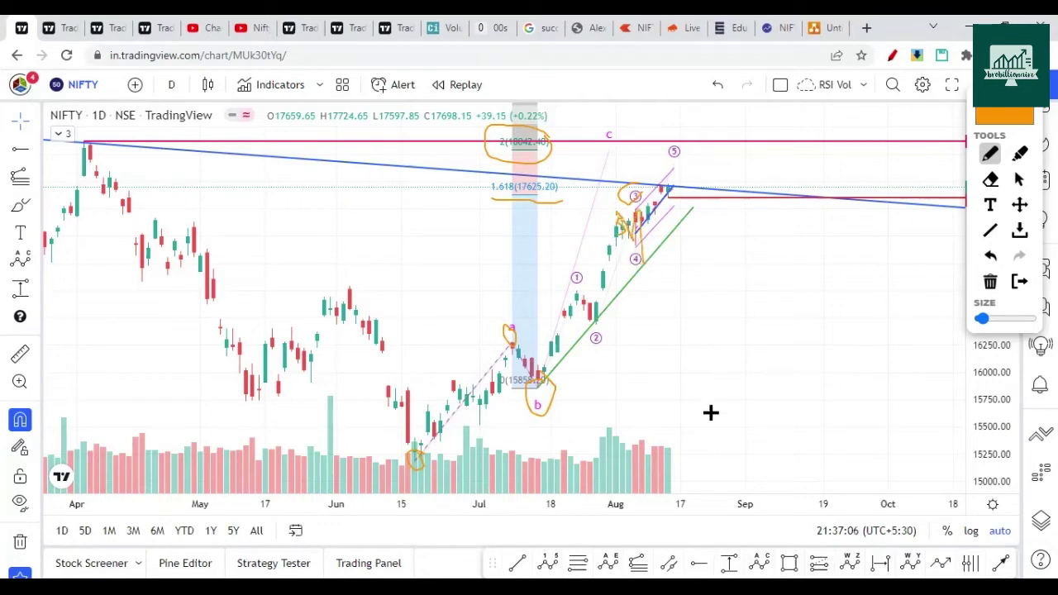
pyautogui.click(171, 84)
pyautogui.click(177, 309)
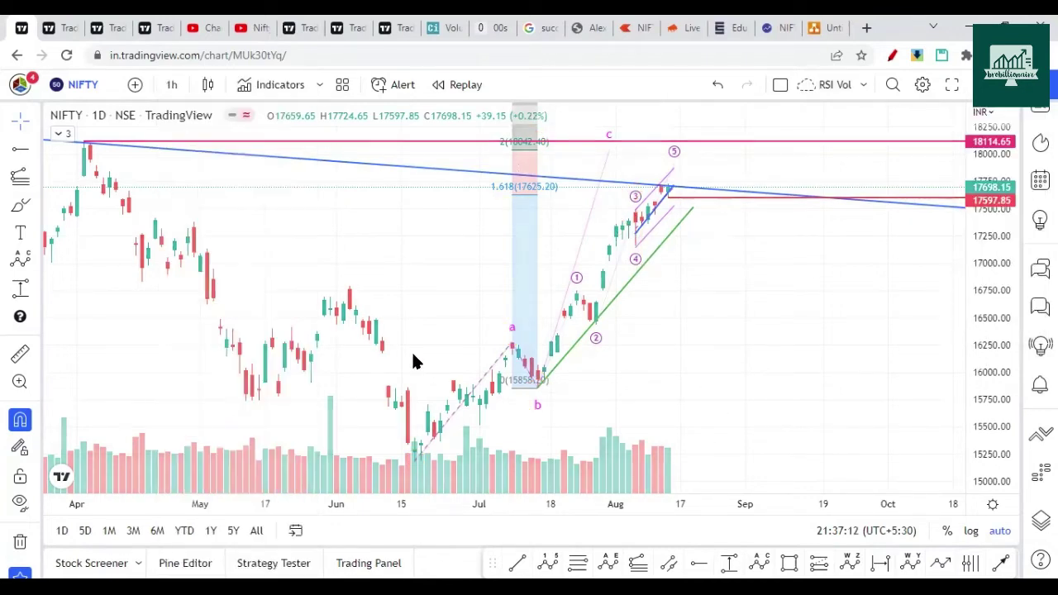
# Move the circled 3 point of the Elliott impulse wave to the earlier swing high at 17390.15 on 2 August
pyautogui.click(668, 171)
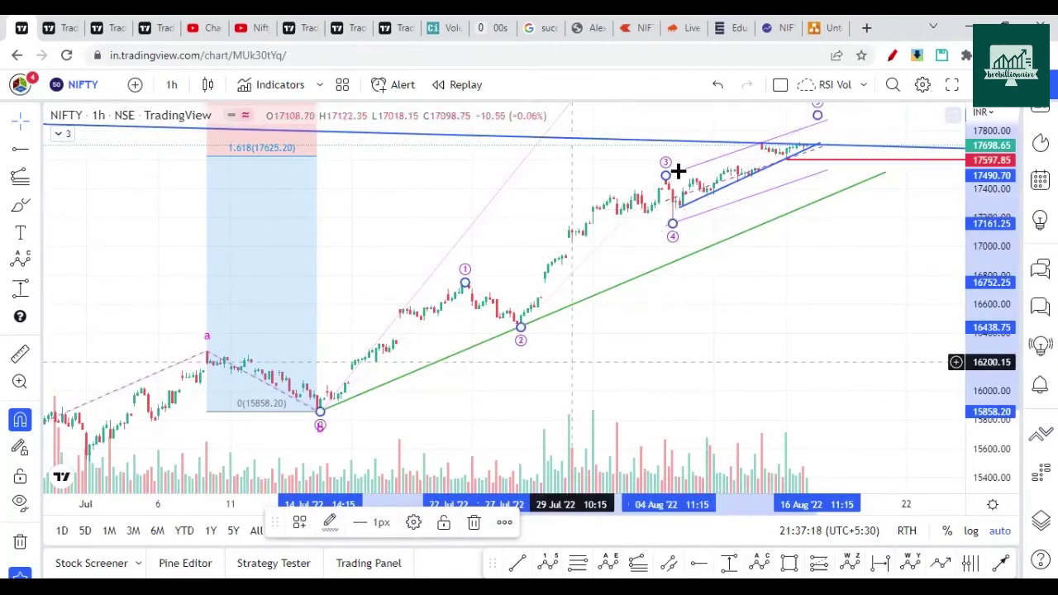
pyautogui.moveTo(666, 175)
pyautogui.mouseDown()
pyautogui.moveTo(638, 194)
pyautogui.moveTo(644, 217)
pyautogui.mouseUp()
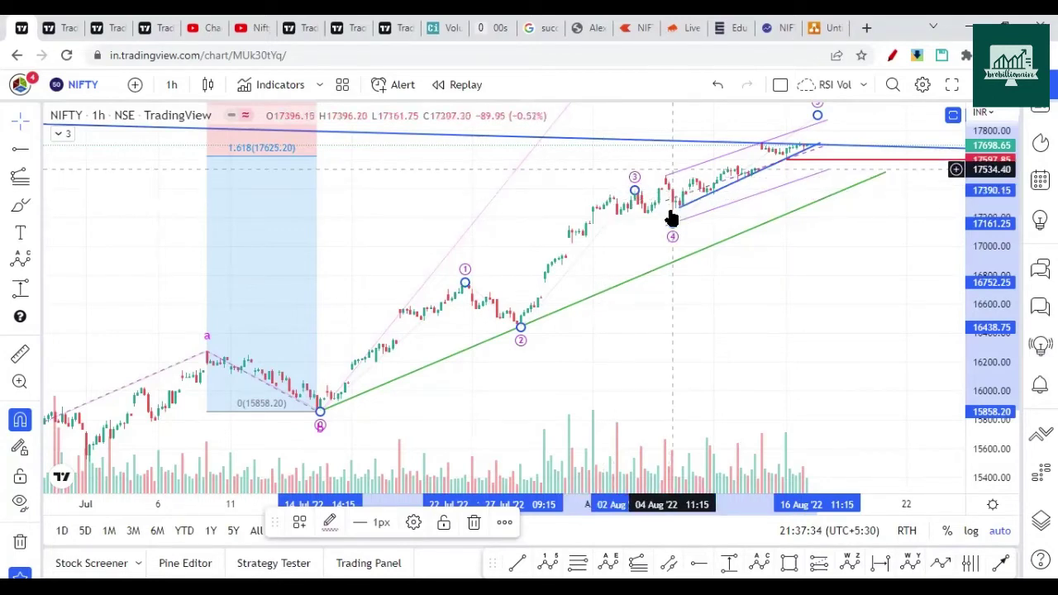
pyautogui.click(667, 182)
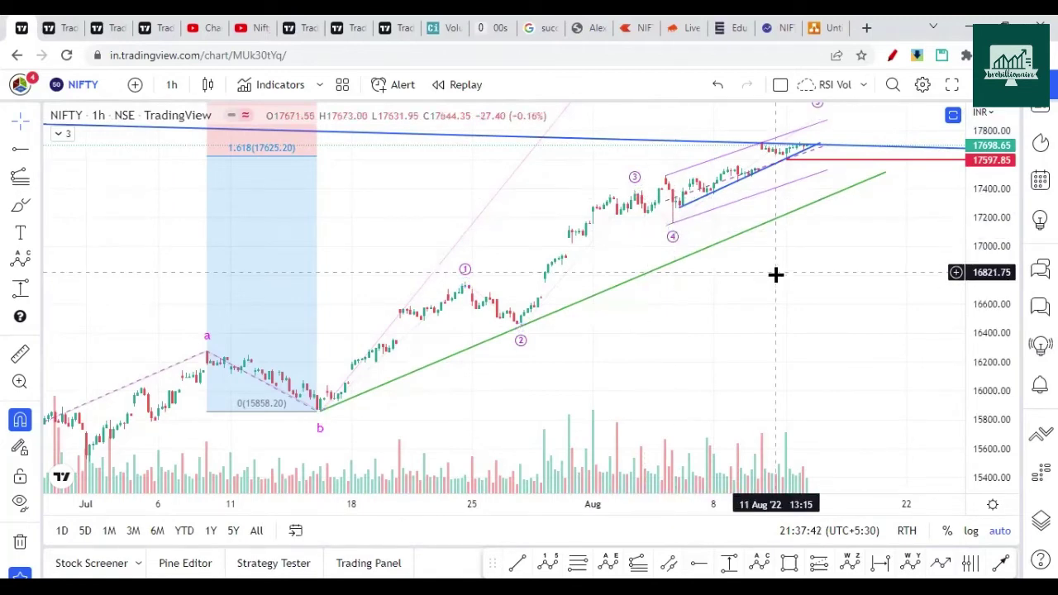
# Examine the circled 1 to 5 impulse count on the rise from b, focusing on the rising channel after the circled 4
pyautogui.scroll(-3, 705, 277)
pyautogui.scroll(3, 724, 282)
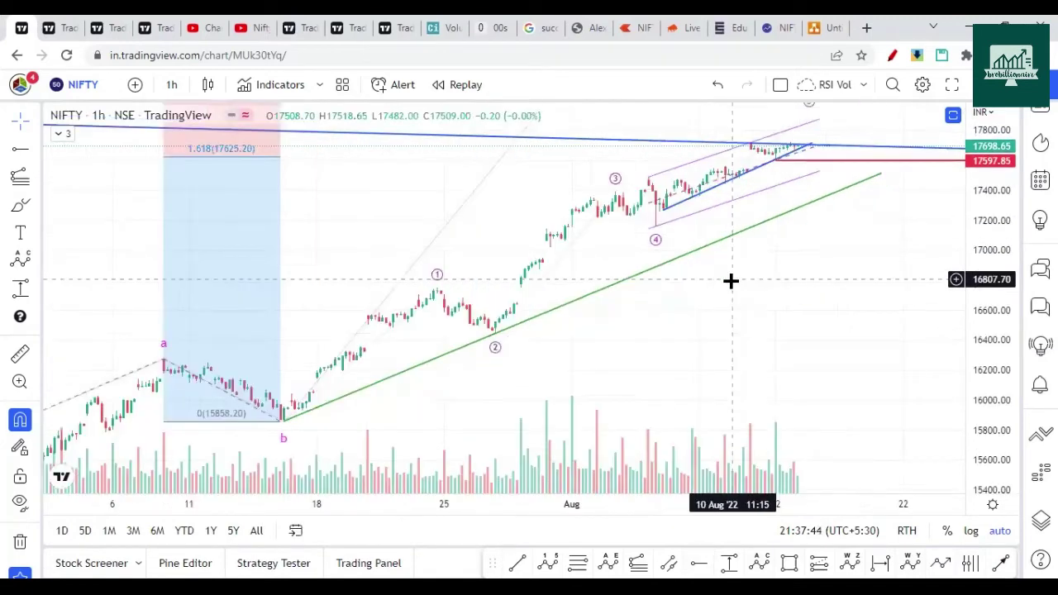
pyautogui.click(653, 235)
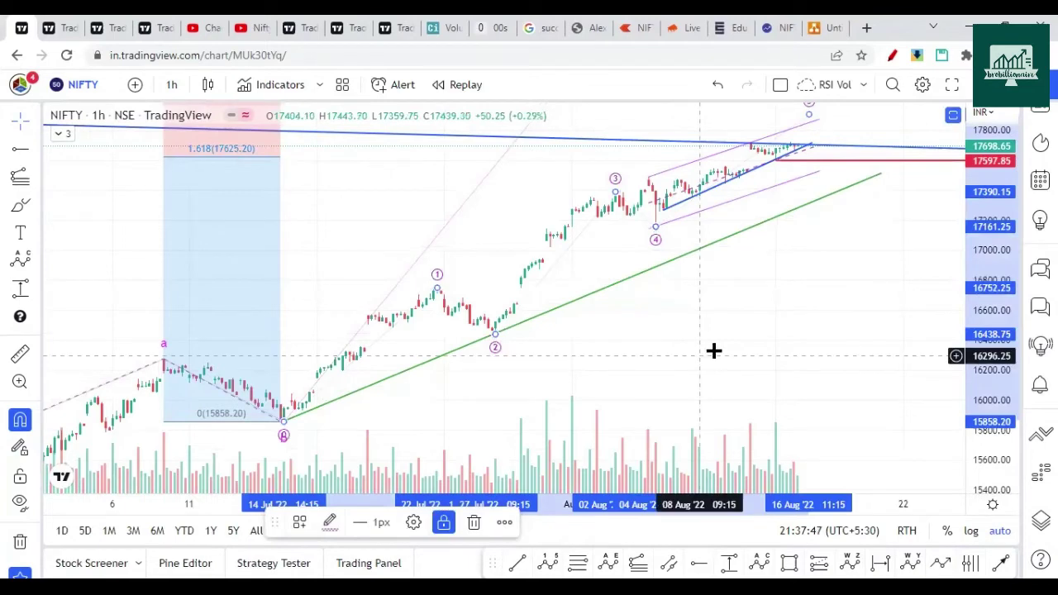
pyautogui.click(708, 324)
pyautogui.scroll(-1, 785, 320)
pyautogui.scroll(-1, 786, 312)
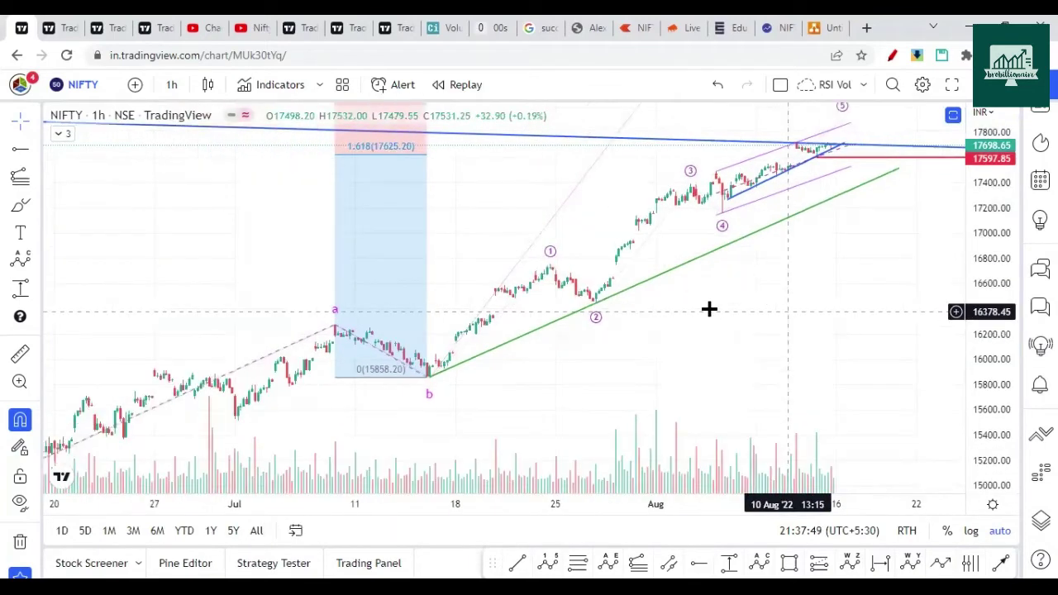
pyautogui.scroll(2, 616, 318)
pyautogui.scroll(2, 600, 324)
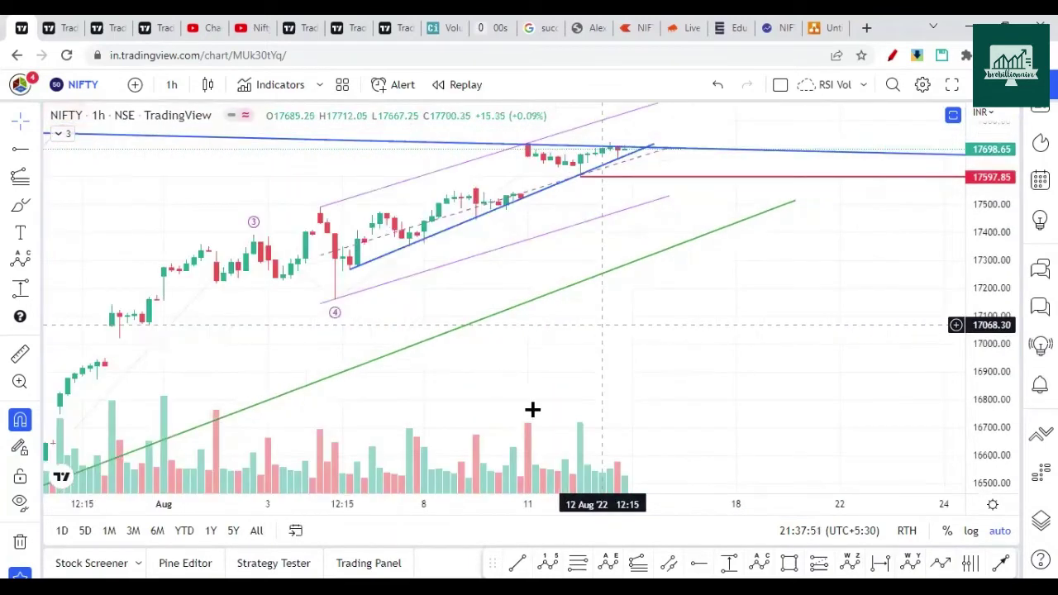
# Circle in orange the four swing lows resting on the short blue rising trendline after the circled 4
pyautogui.moveTo(657, 425); pyautogui.dragTo(736, 397)
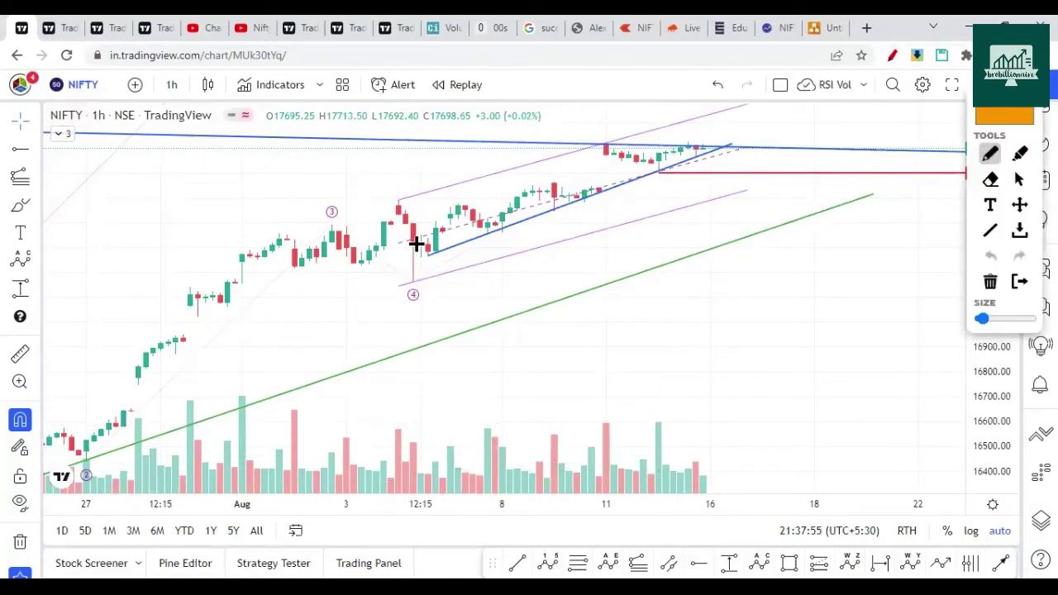
pyautogui.moveTo(444, 247); pyautogui.dragTo(437, 242)
pyautogui.moveTo(509, 222)
pyautogui.mouseDown()
pyautogui.moveTo(482, 241)
pyautogui.moveTo(507, 226)
pyautogui.mouseUp()
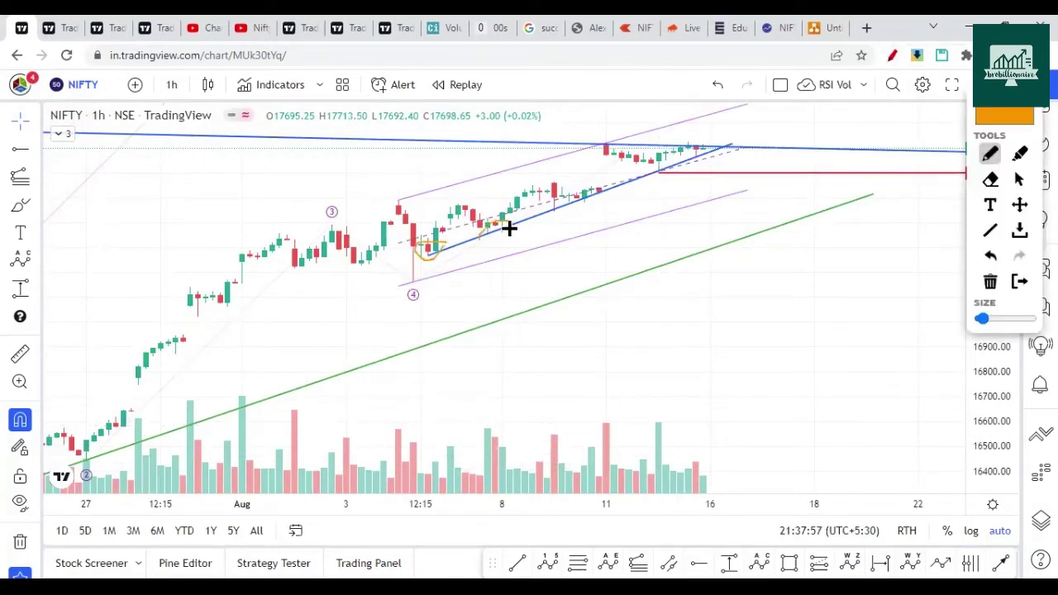
pyautogui.moveTo(584, 200); pyautogui.dragTo(599, 190)
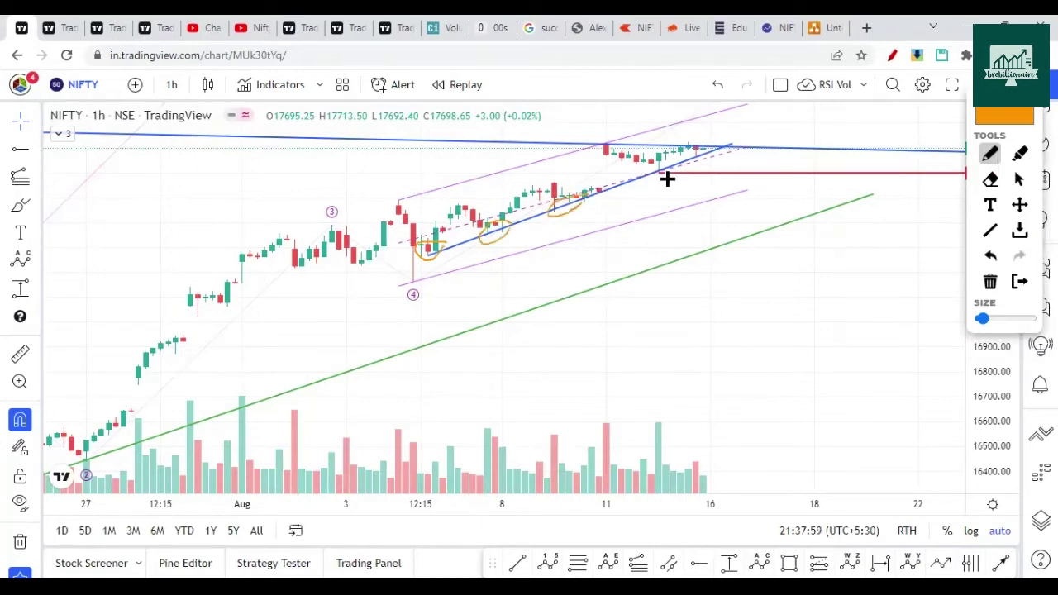
pyautogui.moveTo(651, 165); pyautogui.dragTo(656, 173)
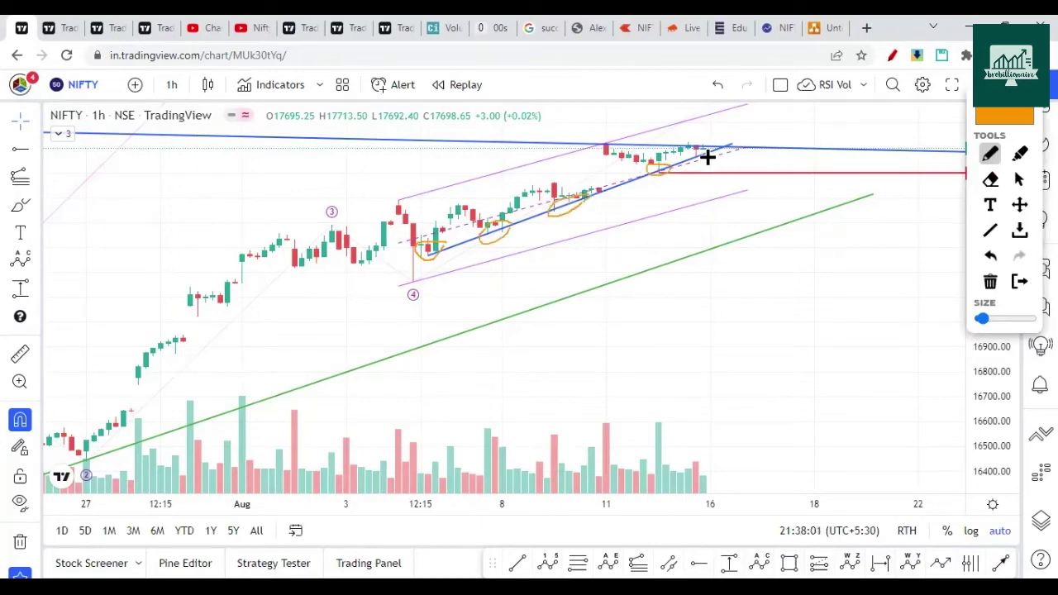
# Mark the latest candle at the blue trendlines' crossing and the 11 August high in orange, and clear all markings
pyautogui.moveTo(698, 154); pyautogui.dragTo(708, 158)
pyautogui.moveTo(605, 126)
pyautogui.mouseDown()
pyautogui.moveTo(612, 146)
pyautogui.moveTo(612, 130)
pyautogui.mouseUp()
pyautogui.moveTo(699, 162); pyautogui.dragTo(709, 120)
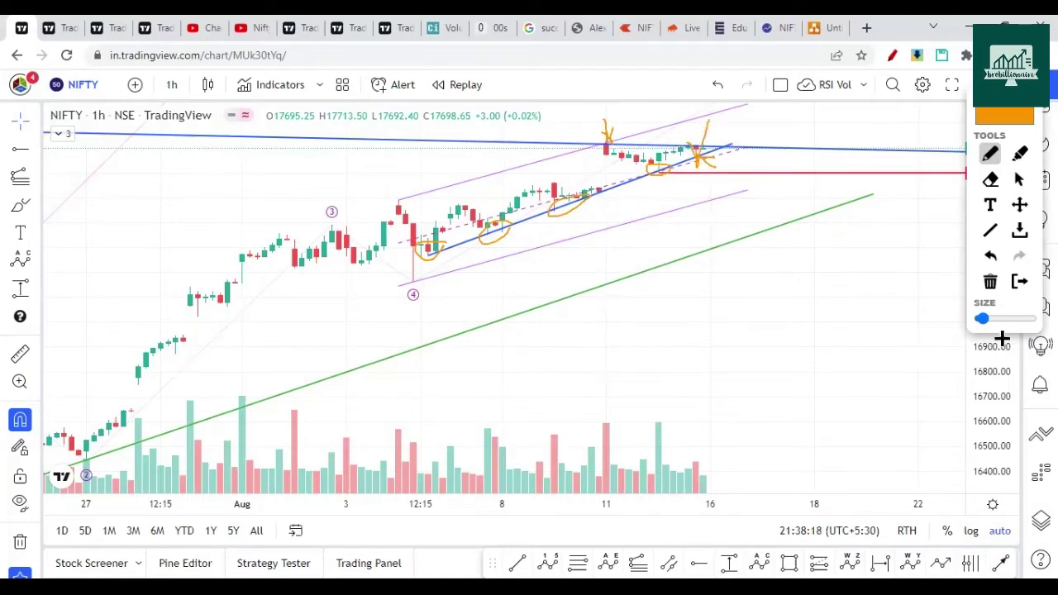
pyautogui.click(990, 281)
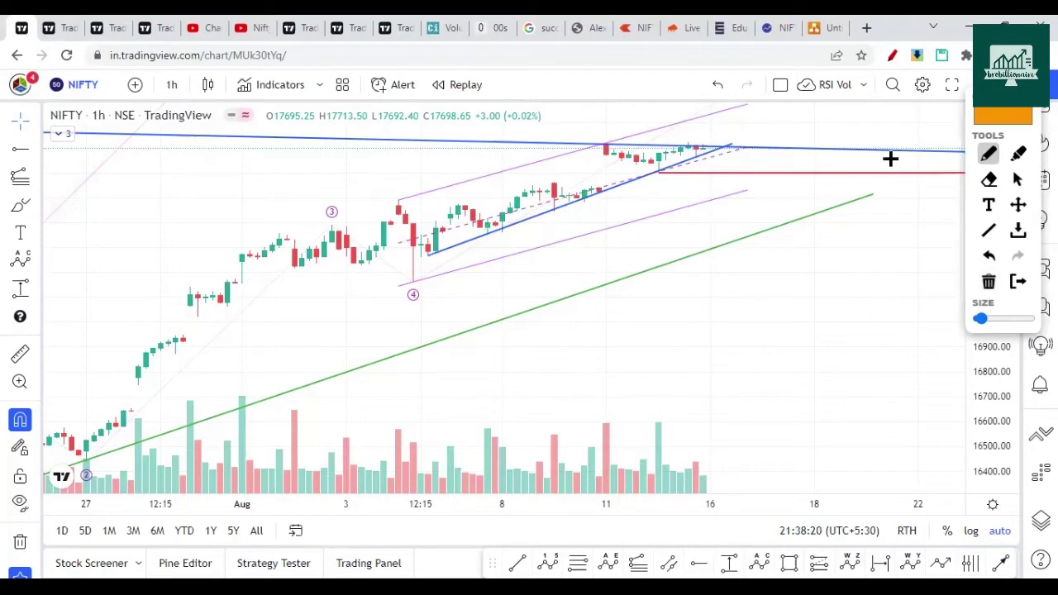
pyautogui.moveTo(991, 110)
pyautogui.mouseDown()
pyautogui.moveTo(366, 220)
pyautogui.moveTo(132, 198)
pyautogui.mouseUp()
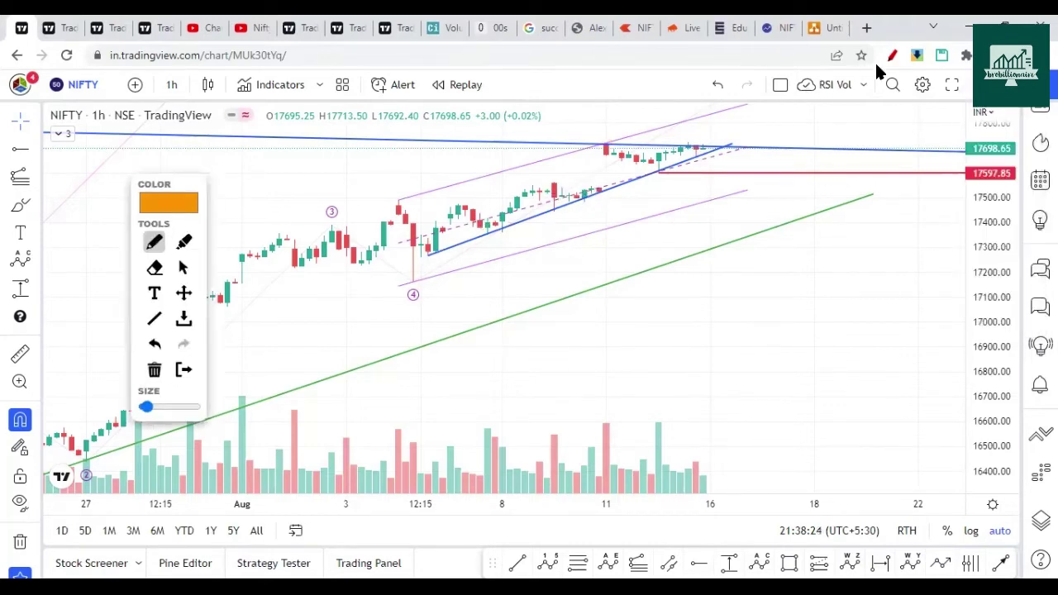
pyautogui.press('Escape')
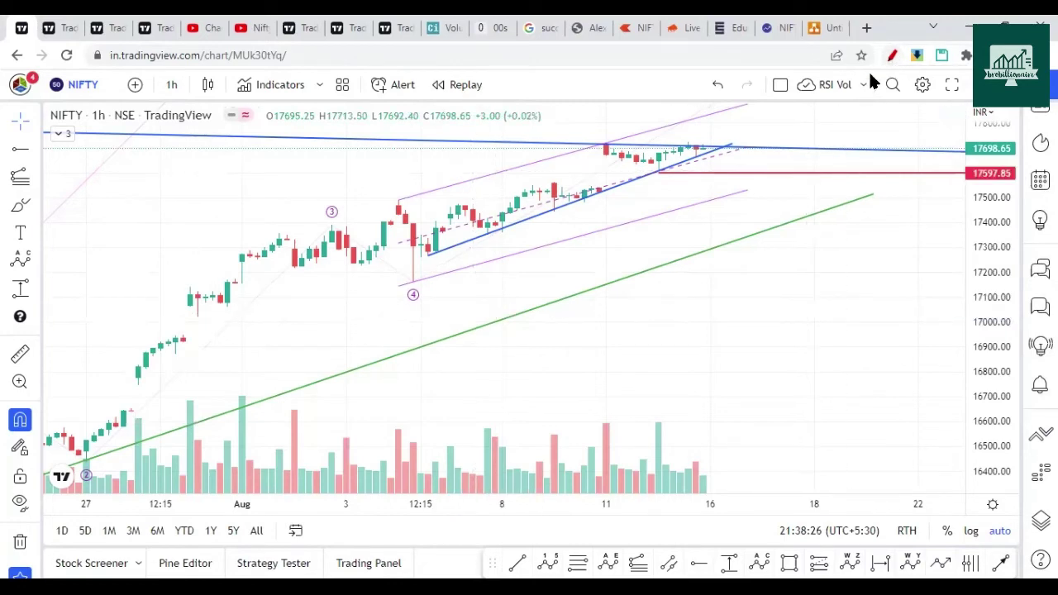
pyautogui.hotkey('alt', 'shift', 'd')
pyautogui.moveTo(992, 101); pyautogui.dragTo(116, 182)
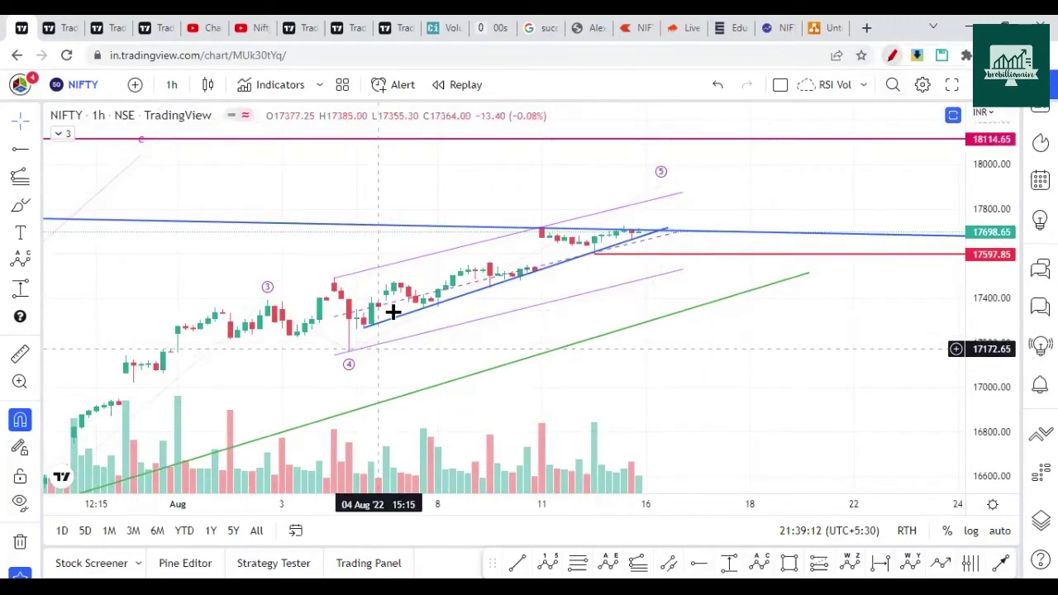
# Handwrite a 1 to 5 count in orange from the circled 4, tracing the swings into 4 and 5 and a drop to the green trendline
pyautogui.hotkey('alt', 'shift', 'd')
pyautogui.moveTo(461, 251)
pyautogui.mouseDown()
pyautogui.moveTo(464, 269)
pyautogui.moveTo(512, 311)
pyautogui.mouseUp()
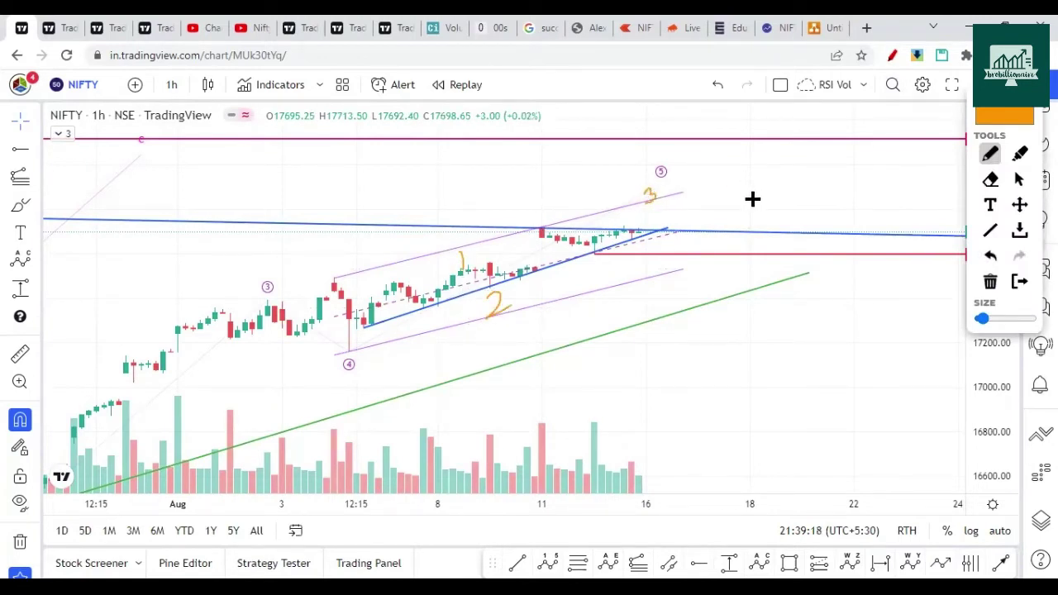
pyautogui.moveTo(670, 208); pyautogui.dragTo(674, 232)
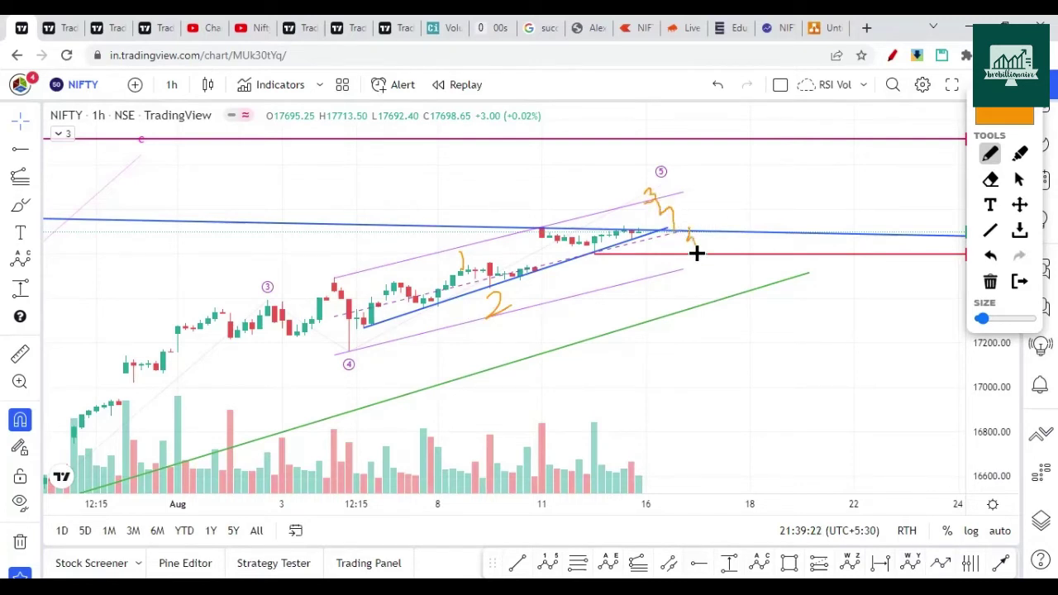
pyautogui.moveTo(664, 230); pyautogui.dragTo(701, 210)
pyautogui.moveTo(671, 226); pyautogui.dragTo(712, 182)
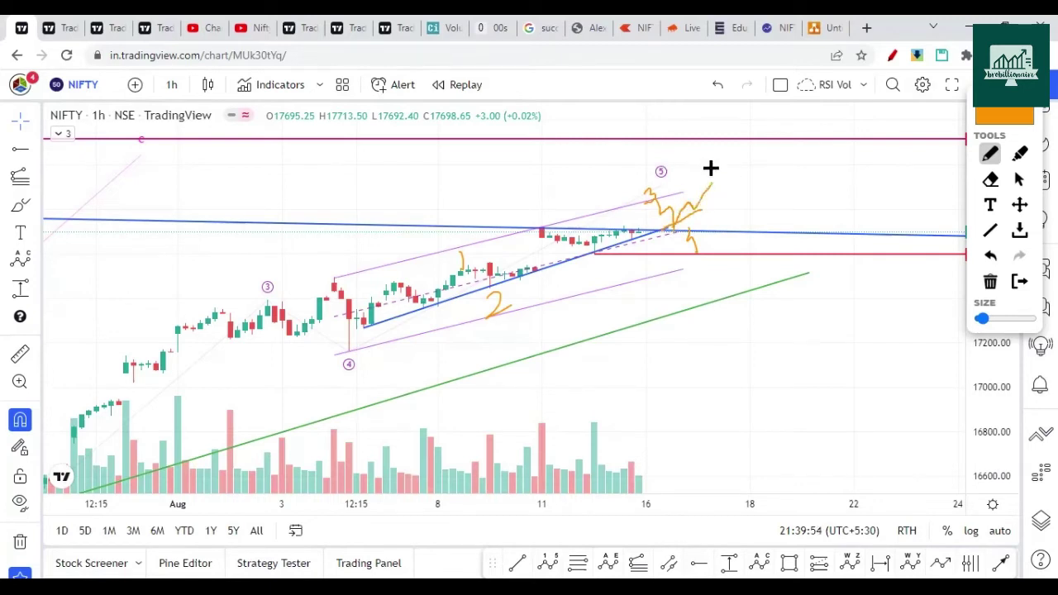
pyautogui.moveTo(709, 170)
pyautogui.mouseDown()
pyautogui.moveTo(728, 166)
pyautogui.moveTo(707, 309)
pyautogui.mouseUp()
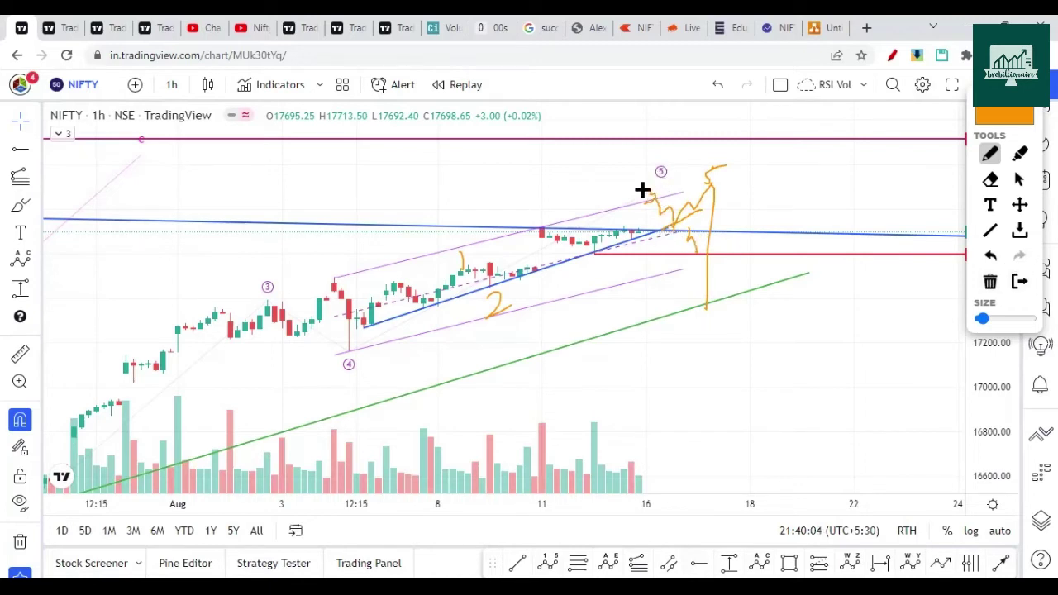
# Circle the handwritten 3 and the 17698.65 price label in orange, and clear the markings
pyautogui.moveTo(649, 187)
pyautogui.mouseDown()
pyautogui.moveTo(643, 201)
pyautogui.moveTo(648, 194)
pyautogui.mouseUp()
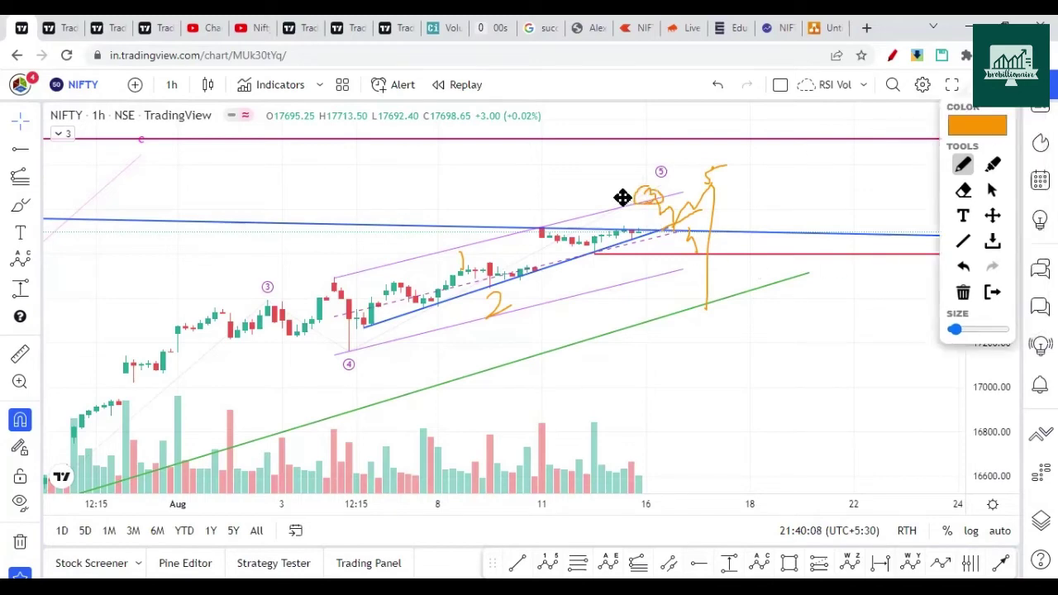
pyautogui.moveTo(624, 198); pyautogui.dragTo(475, 314)
pyautogui.moveTo(988, 221)
pyautogui.mouseDown()
pyautogui.moveTo(1010, 215)
pyautogui.moveTo(960, 234)
pyautogui.moveTo(1008, 230)
pyautogui.moveTo(998, 213)
pyautogui.mouseUp()
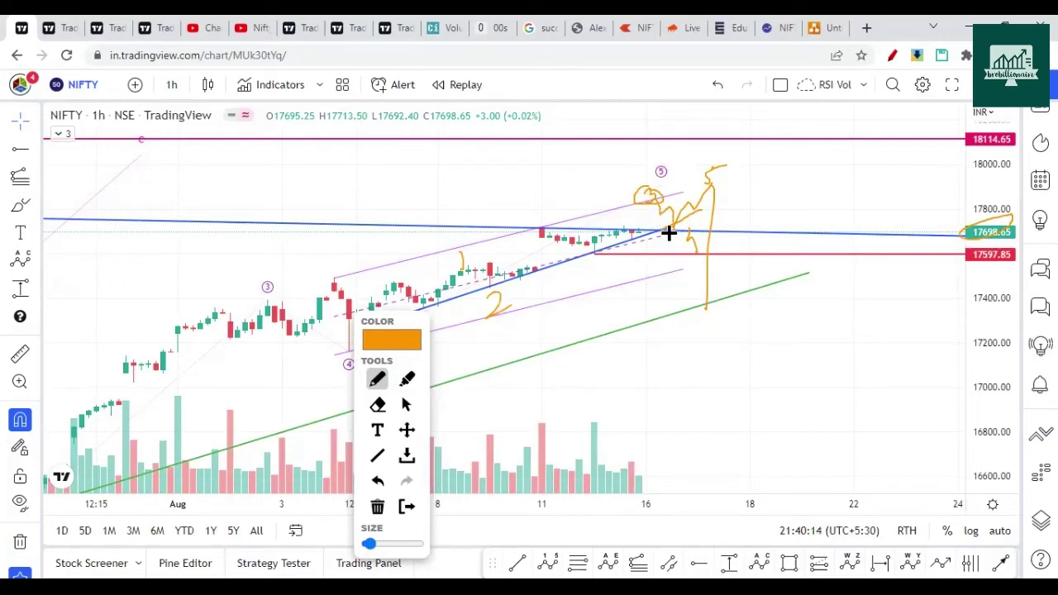
pyautogui.click(892, 54)
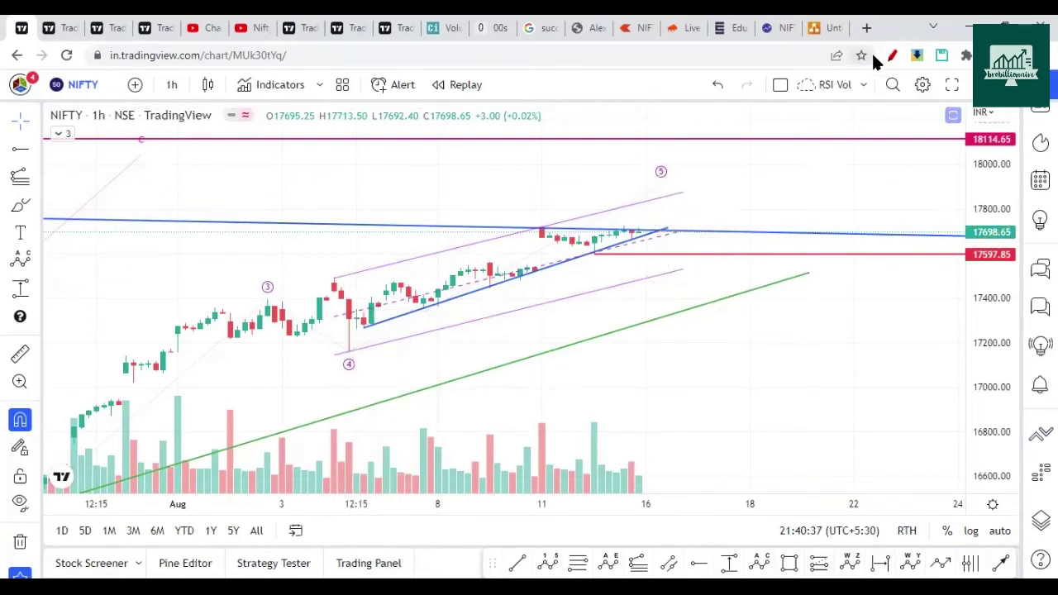
# Sketch and shade a zigzag path where the blue trendlines meet, handwrite 250 below the green trendline, and clear the markings
pyautogui.click(892, 55)
pyautogui.moveTo(633, 202)
pyautogui.mouseDown()
pyautogui.moveTo(645, 223)
pyautogui.moveTo(659, 215)
pyautogui.moveTo(672, 226)
pyautogui.mouseUp()
pyautogui.moveTo(669, 231); pyautogui.dragTo(678, 207)
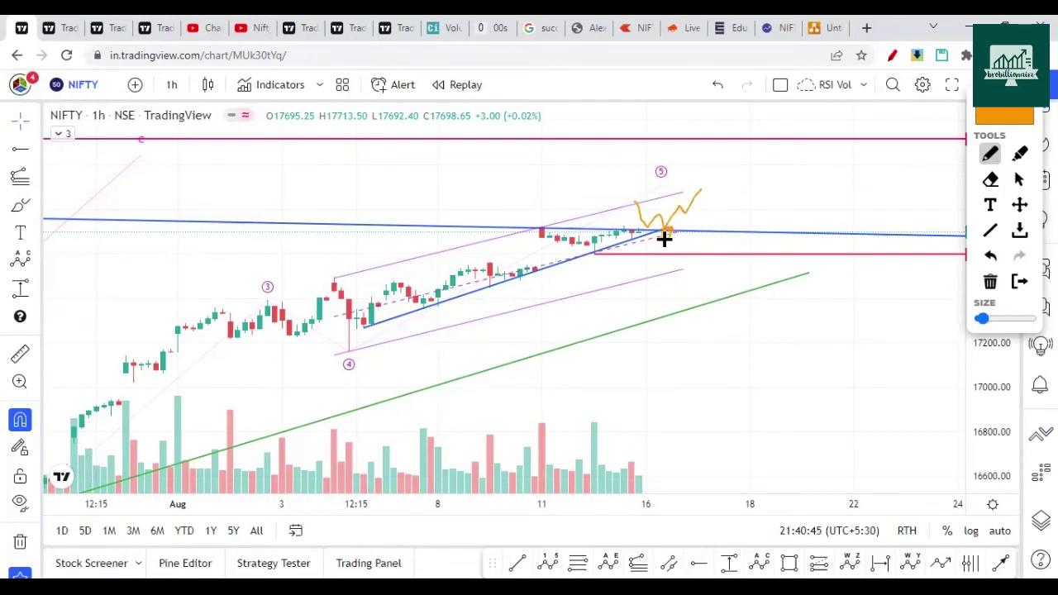
pyautogui.moveTo(699, 190); pyautogui.dragTo(701, 244)
pyautogui.moveTo(663, 233)
pyautogui.mouseDown()
pyautogui.moveTo(731, 220)
pyautogui.moveTo(662, 239)
pyautogui.mouseUp()
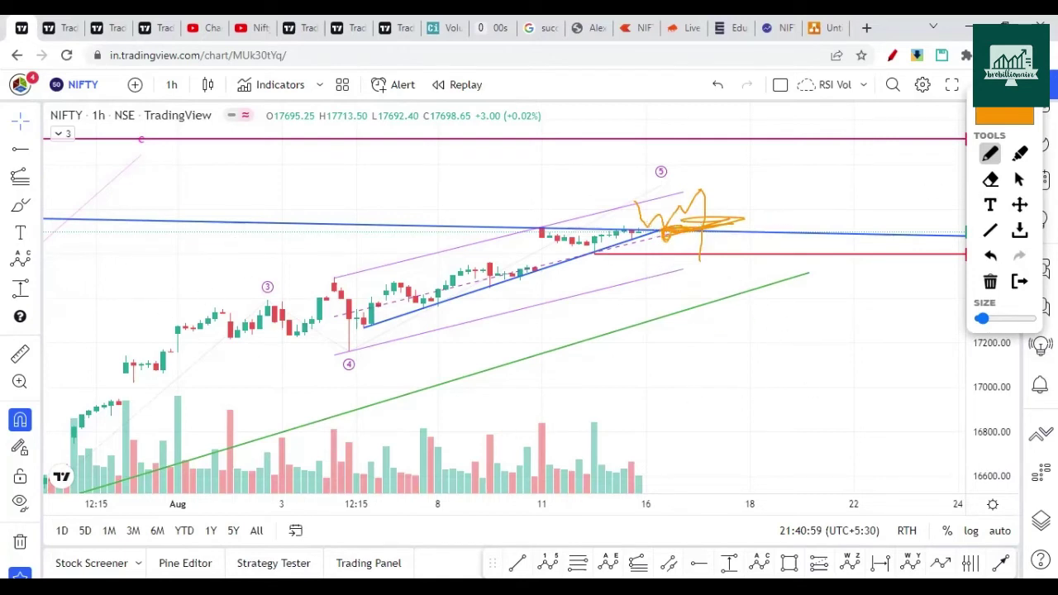
pyautogui.moveTo(605, 351)
pyautogui.mouseDown()
pyautogui.moveTo(610, 377)
pyautogui.moveTo(661, 364)
pyautogui.mouseUp()
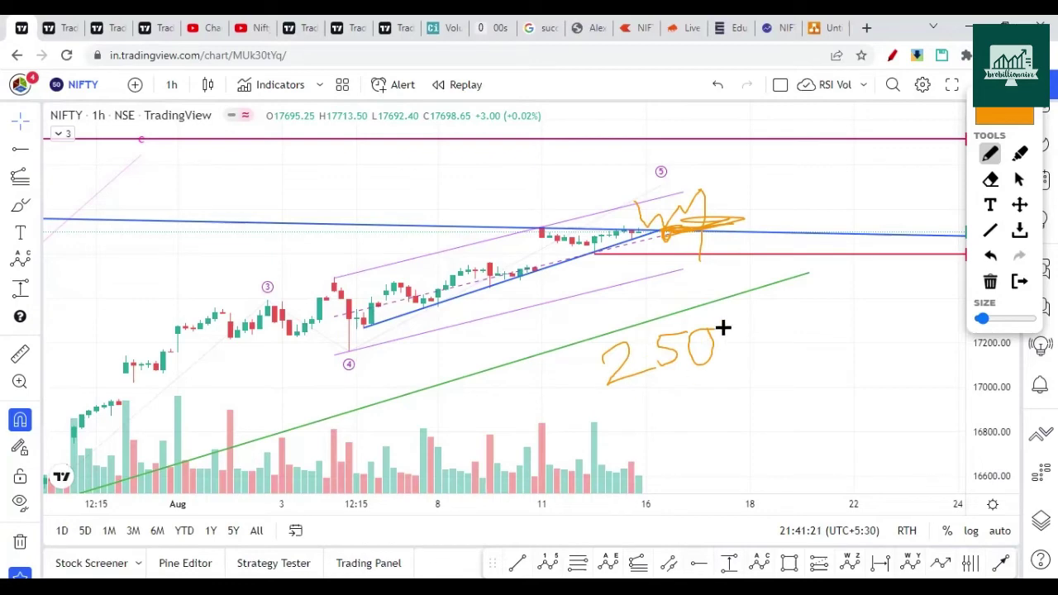
pyautogui.click(1019, 281)
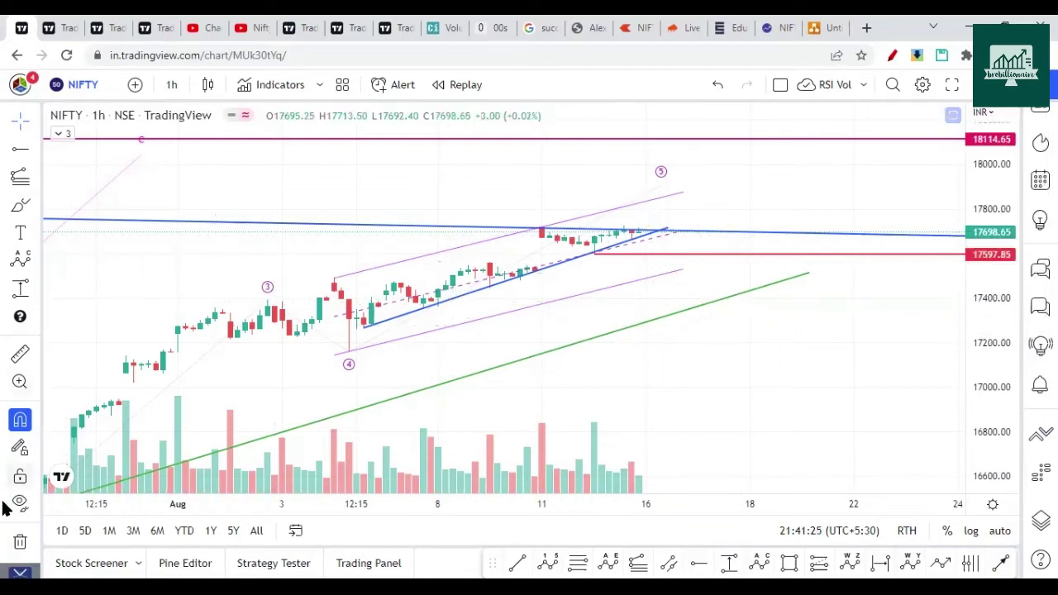
# Measure the price drop from the 4 August high to the circled 4 low, shifting the start to the 11:15 candle's high
pyautogui.keyDown('shift'); pyautogui.click(334, 277); pyautogui.keyUp('shift')
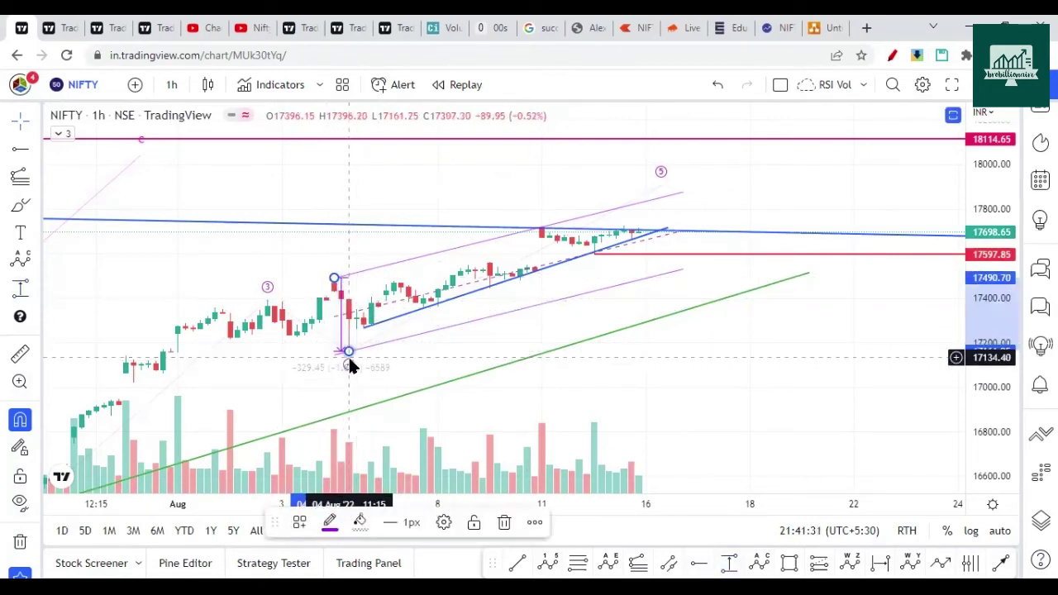
pyautogui.click(347, 358)
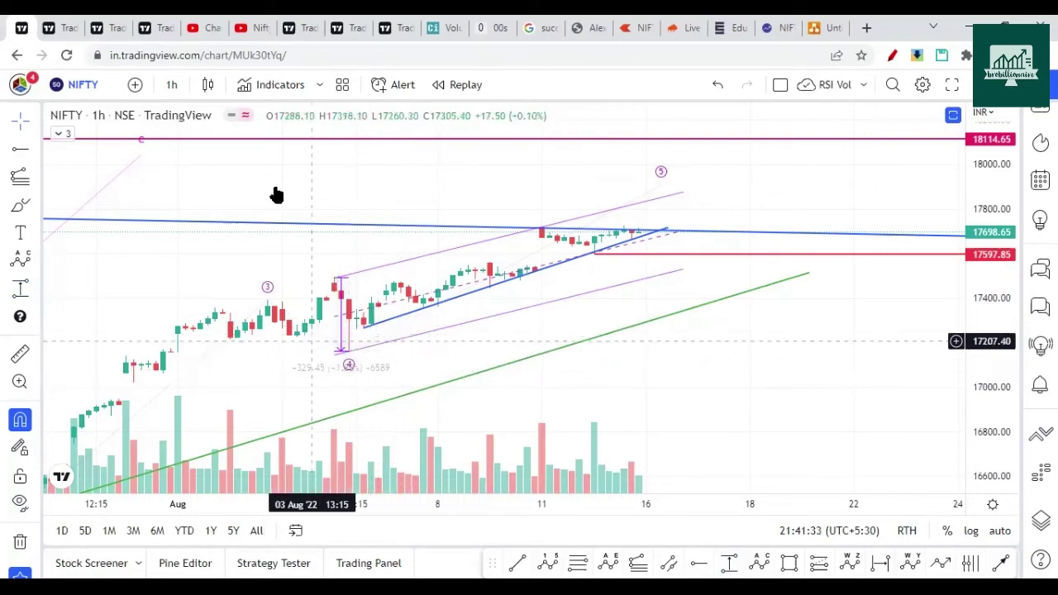
pyautogui.moveTo(334, 277); pyautogui.dragTo(349, 300)
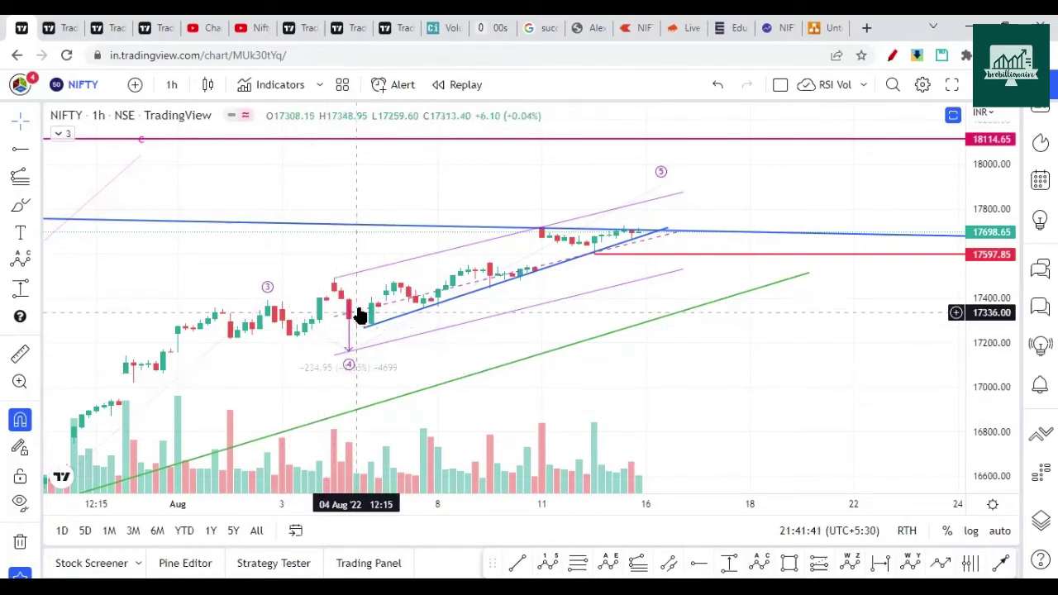
# Delete the price range measurement at the circled 4 candle
pyautogui.scroll(-2, 267, 366)
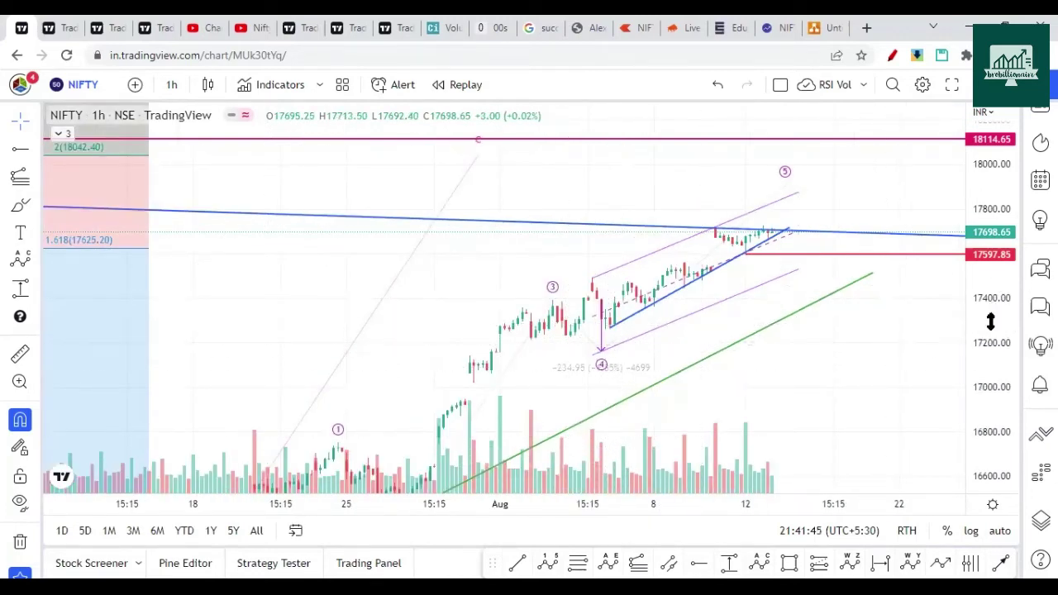
pyautogui.moveTo(992, 322); pyautogui.dragTo(992, 364)
pyautogui.scroll(-2, 312, 367)
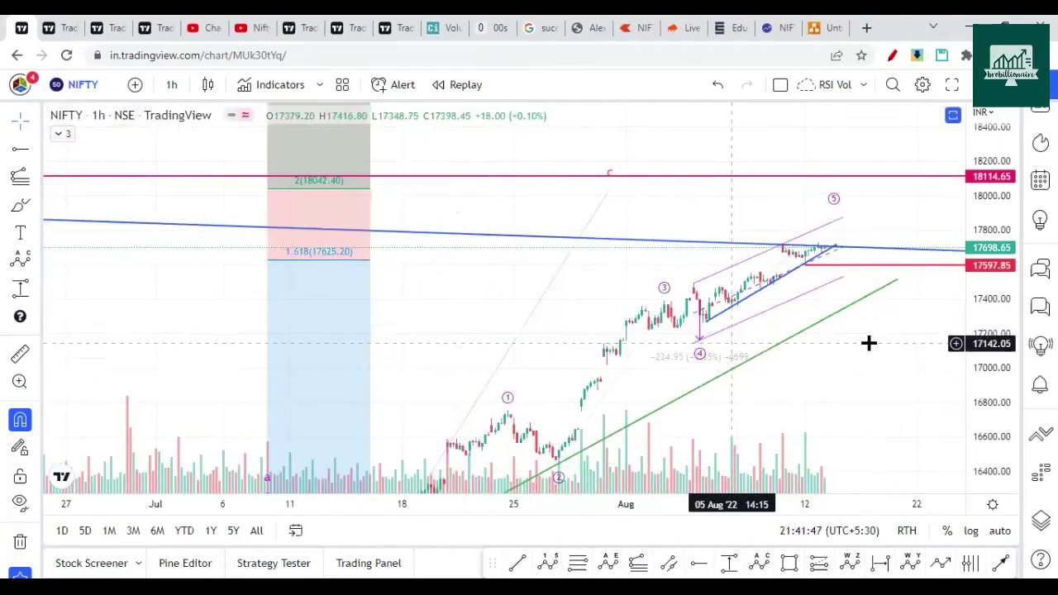
pyautogui.moveTo(1010, 289); pyautogui.dragTo(997, 369)
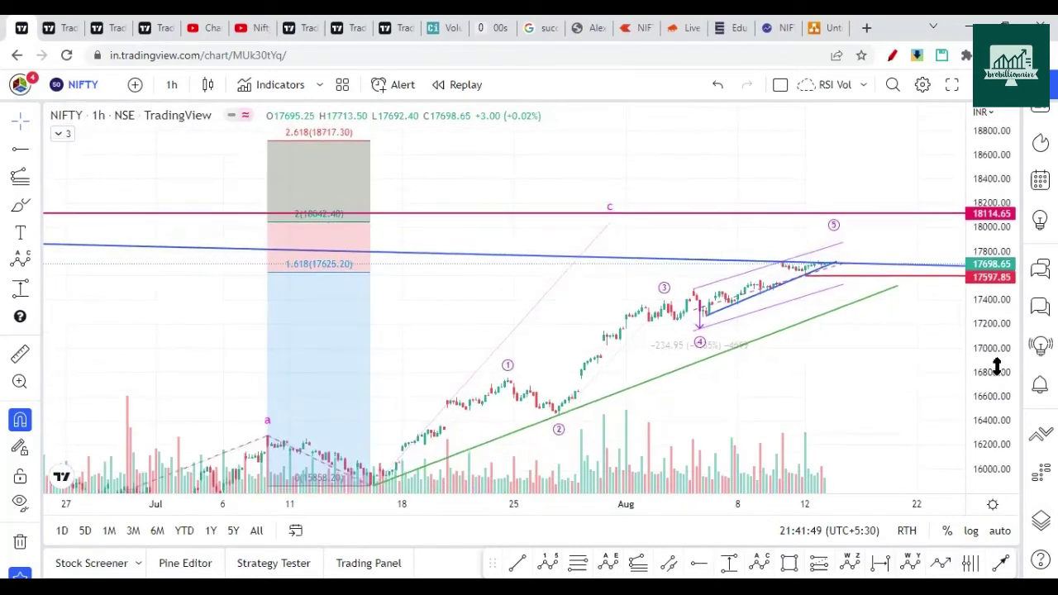
pyautogui.scroll(5, 697, 333)
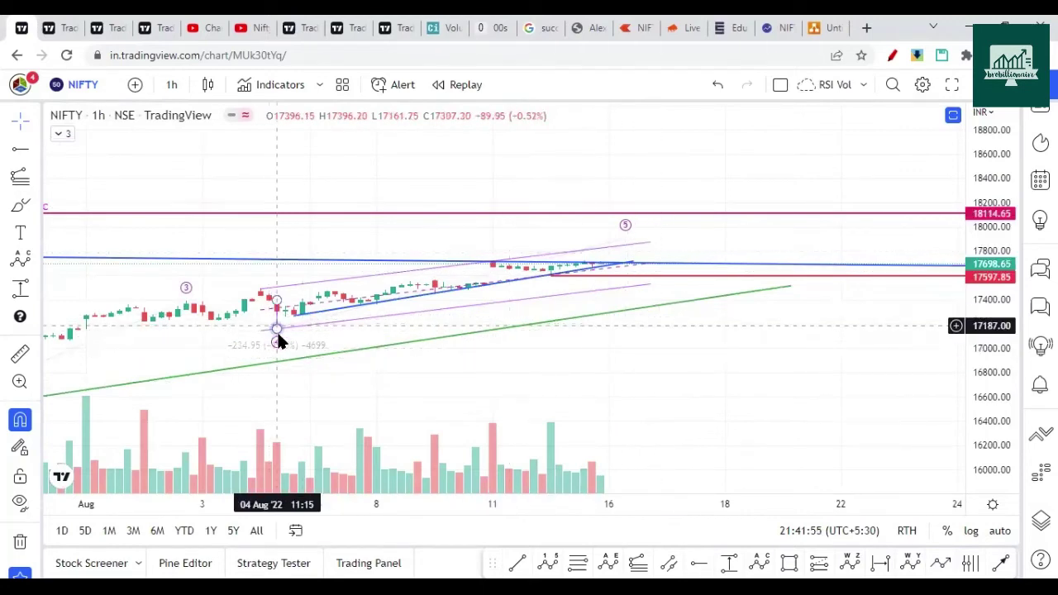
pyautogui.click(279, 331)
pyautogui.click(336, 405)
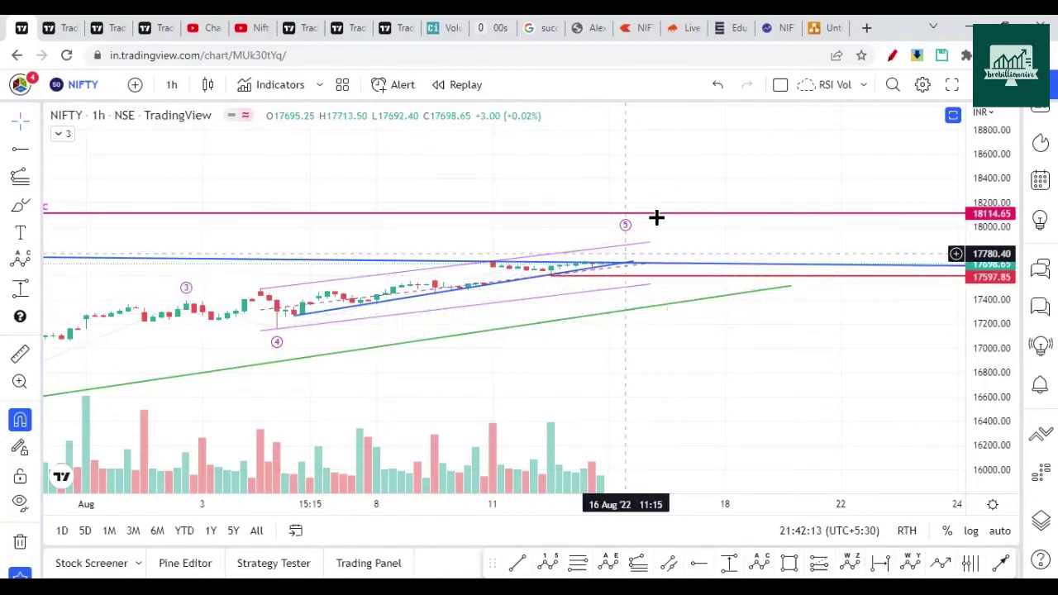
pyautogui.click(861, 84)
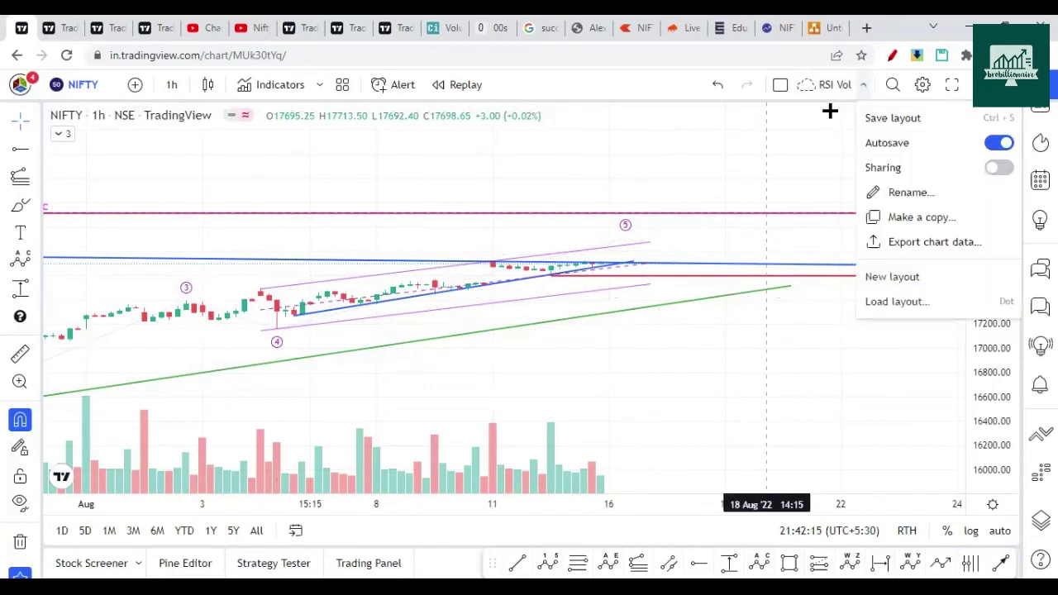
pyautogui.click(767, 252)
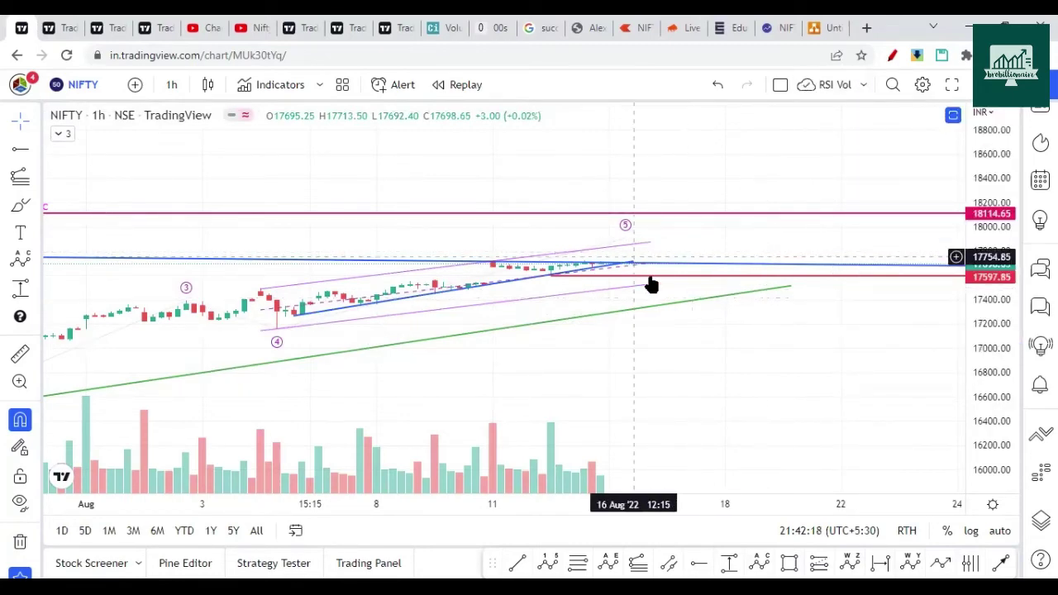
pyautogui.scroll(-3, 652, 285)
pyautogui.scroll(-3, 655, 280)
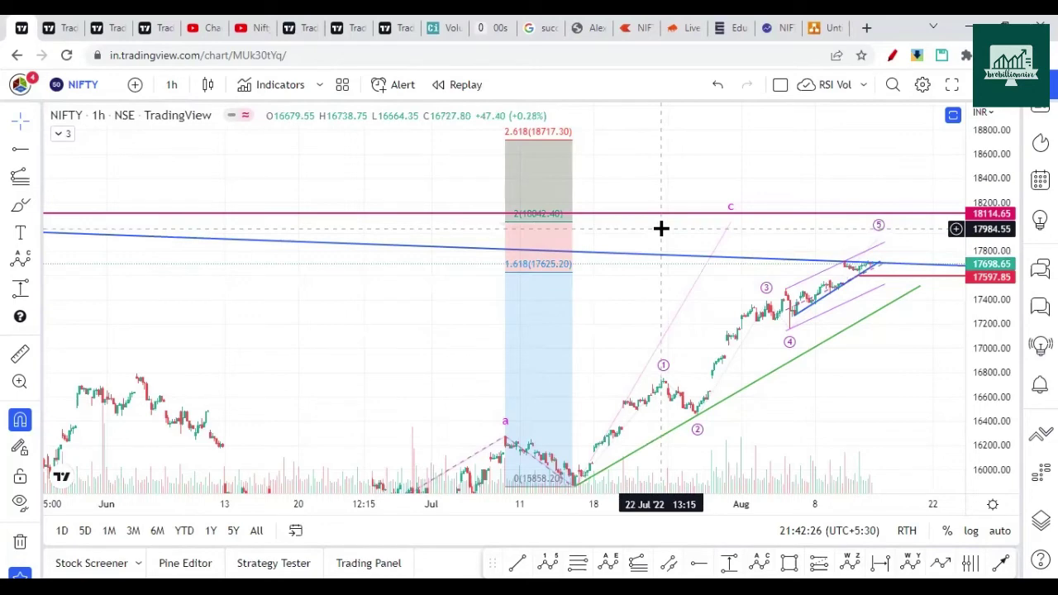
# Switch to the Sensibull NIFTY option chain, circle the Puts heading and the 45.4 put open interest in orange, and join them with an arrow
pyautogui.click(686, 27)
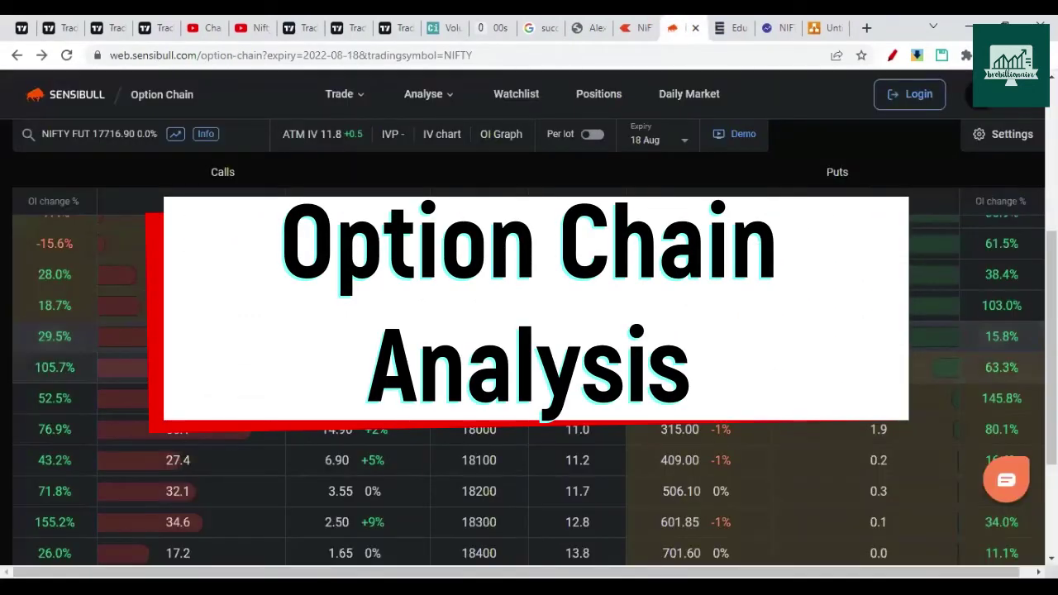
pyautogui.scroll(2, 529, 389)
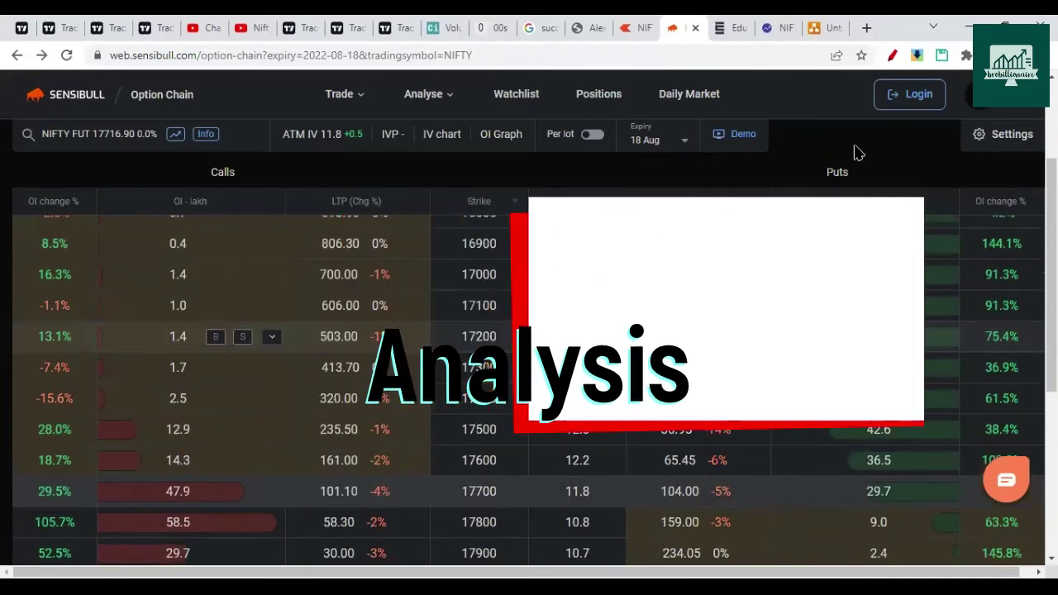
pyautogui.click(885, 54)
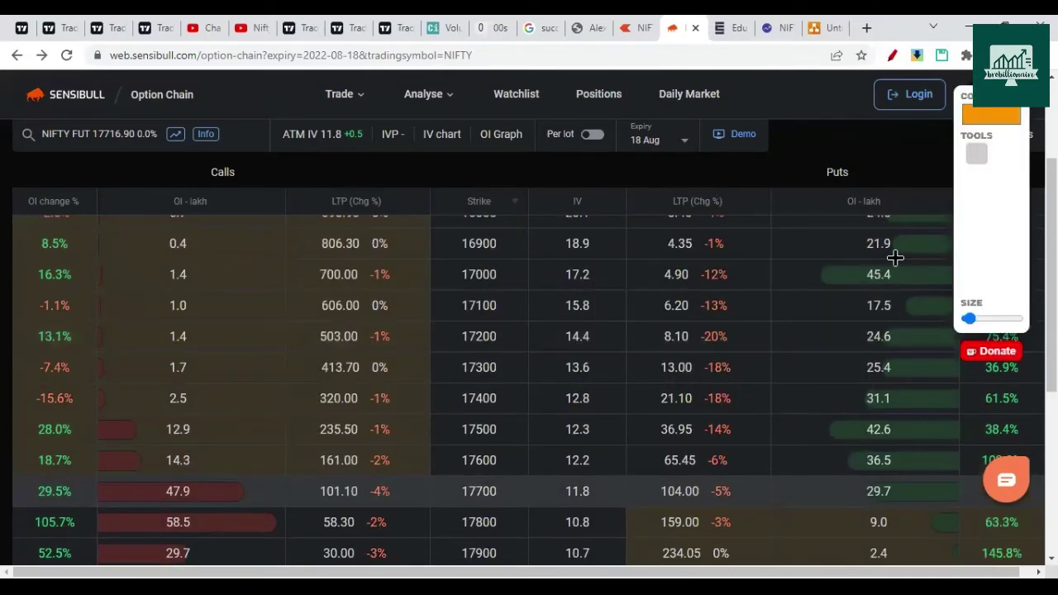
pyautogui.moveTo(979, 126)
pyautogui.mouseDown()
pyautogui.moveTo(432, 337)
pyautogui.moveTo(447, 357)
pyautogui.mouseUp()
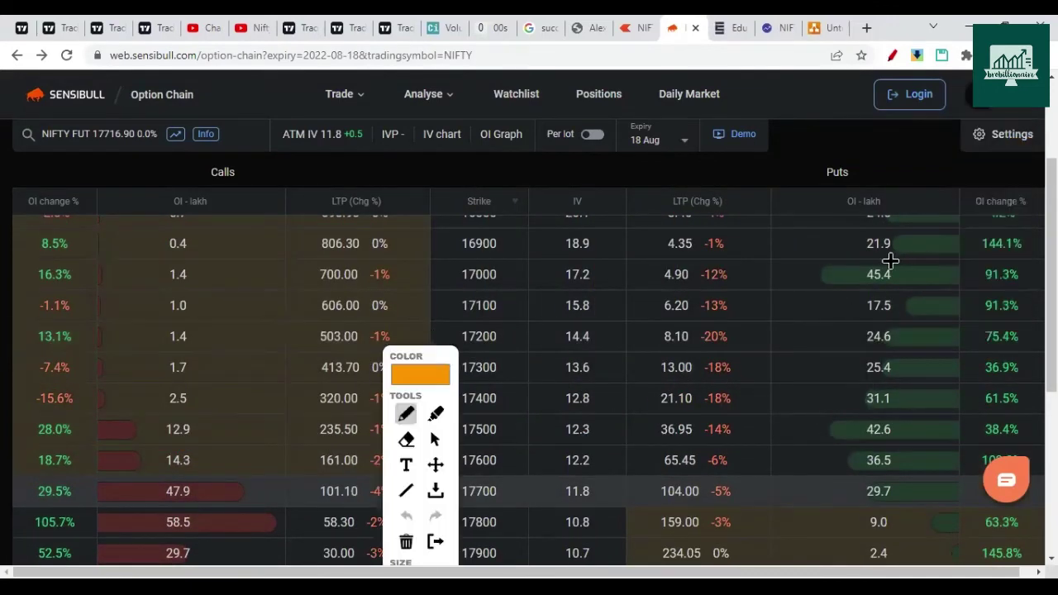
pyautogui.moveTo(857, 165)
pyautogui.mouseDown()
pyautogui.moveTo(808, 154)
pyautogui.moveTo(876, 167)
pyautogui.mouseUp()
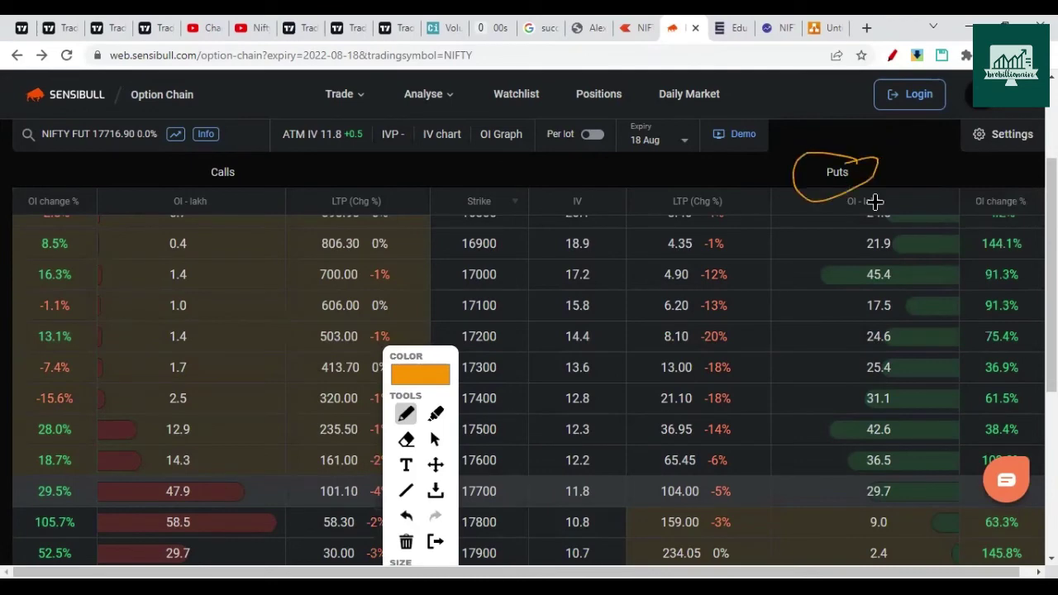
pyautogui.moveTo(886, 263)
pyautogui.mouseDown()
pyautogui.moveTo(879, 279)
pyautogui.moveTo(899, 283)
pyautogui.mouseUp()
pyautogui.moveTo(846, 194); pyautogui.dragTo(860, 258)
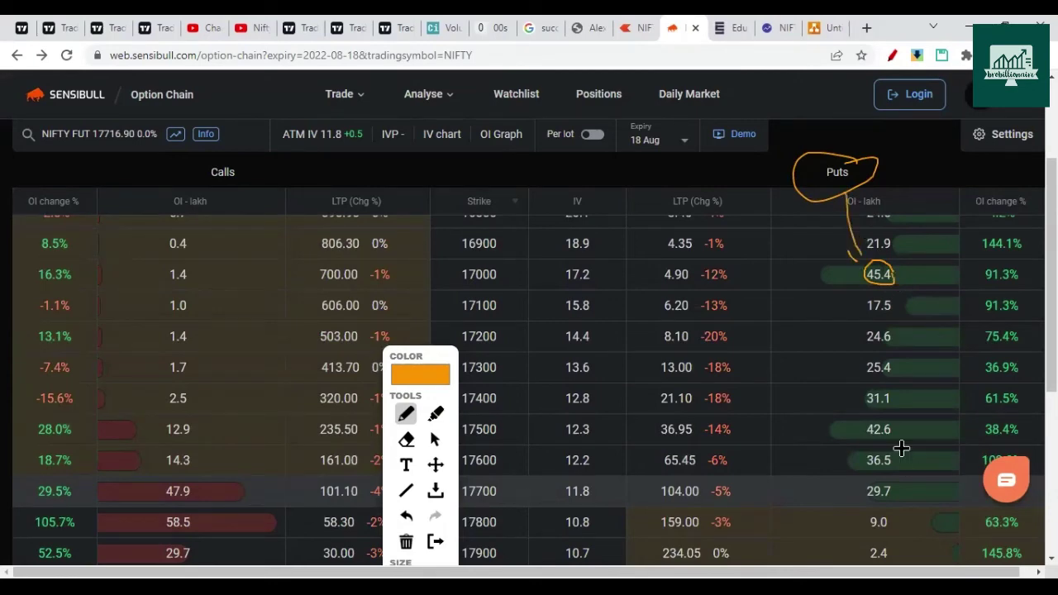
# Circle the 42.6 put open interest and the 17500 and 17000 strikes, and draw lines from both strikes towards their put values
pyautogui.moveTo(414, 351)
pyautogui.mouseDown()
pyautogui.moveTo(373, 362)
pyautogui.moveTo(192, 316)
pyautogui.mouseUp()
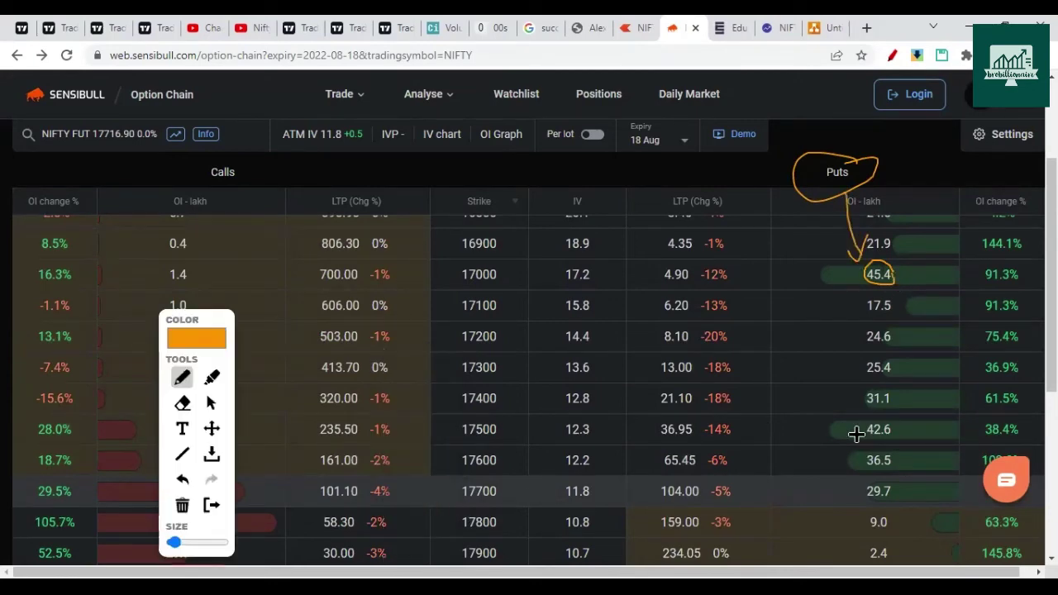
pyautogui.moveTo(857, 420)
pyautogui.mouseDown()
pyautogui.moveTo(890, 432)
pyautogui.moveTo(877, 418)
pyautogui.mouseUp()
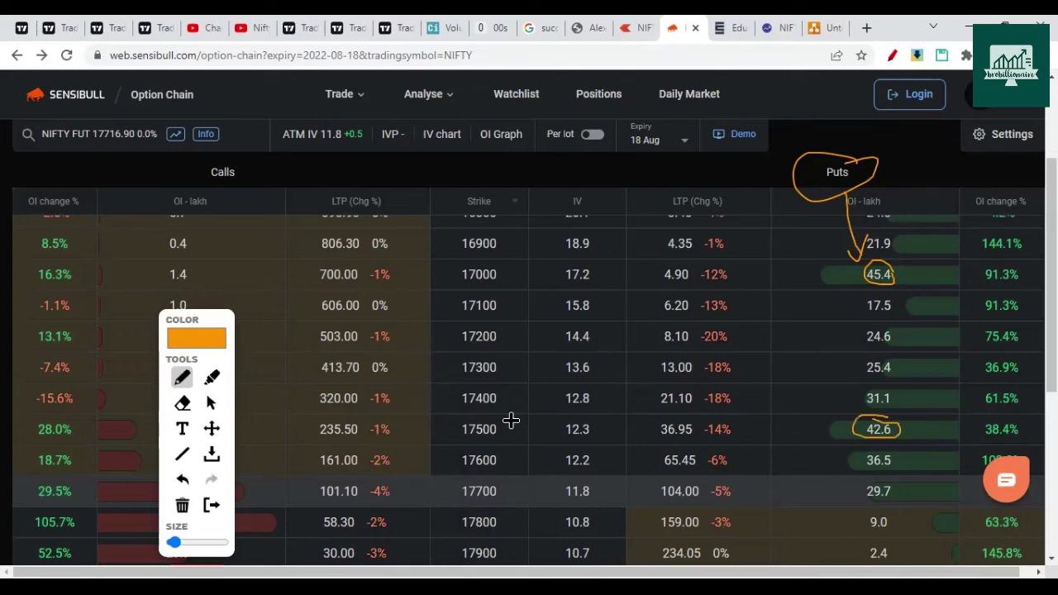
pyautogui.moveTo(464, 436); pyautogui.dragTo(513, 424)
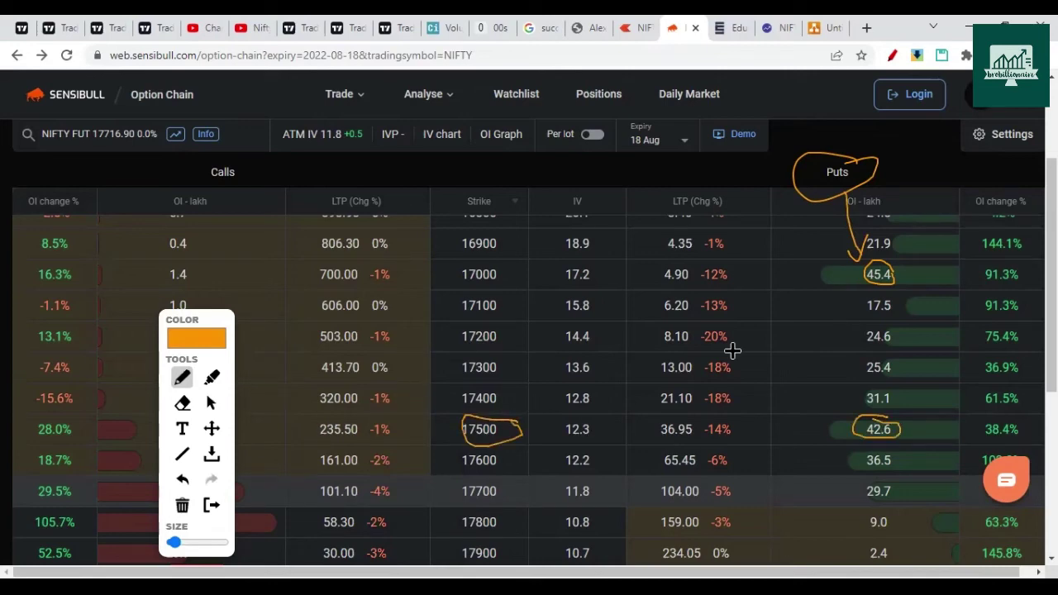
pyautogui.moveTo(494, 265)
pyautogui.mouseDown()
pyautogui.moveTo(457, 259)
pyautogui.moveTo(500, 269)
pyautogui.mouseUp()
pyautogui.click(507, 276)
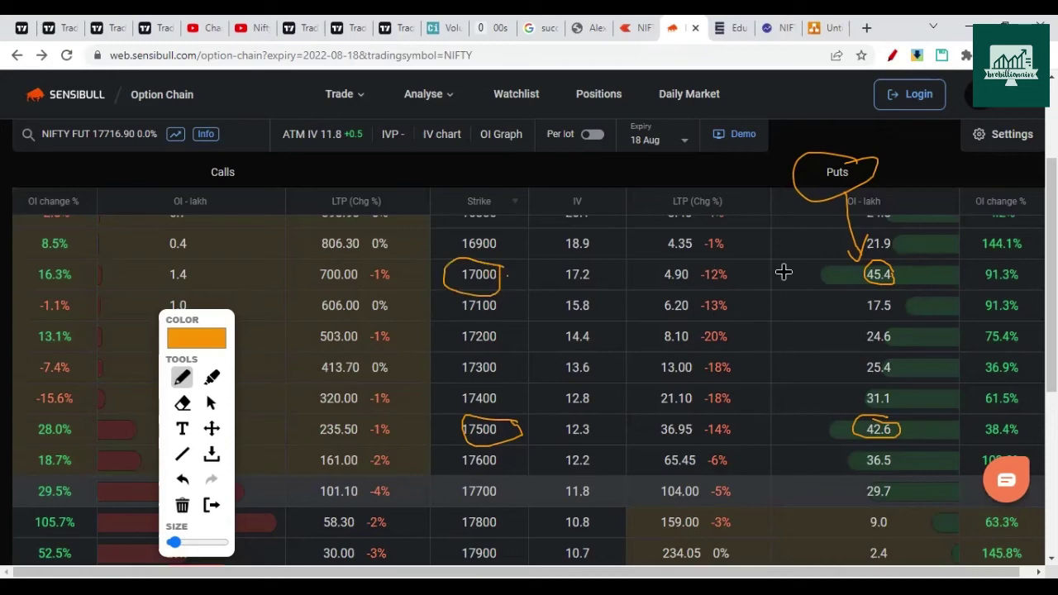
pyautogui.moveTo(529, 425); pyautogui.dragTo(835, 405)
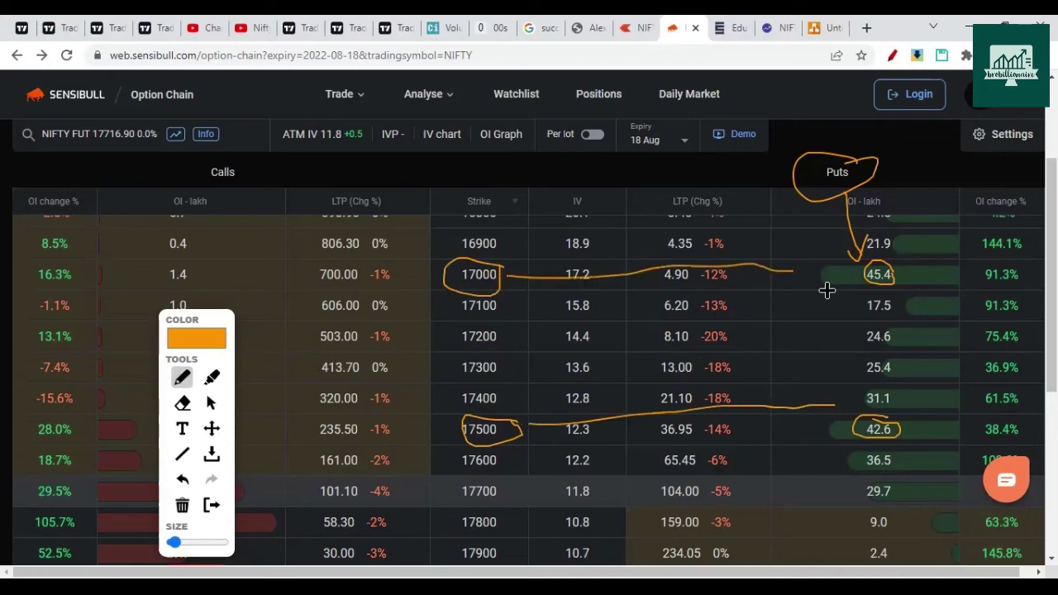
pyautogui.moveTo(425, 223)
pyautogui.mouseDown()
pyautogui.moveTo(418, 179)
pyautogui.moveTo(468, 233)
pyautogui.mouseUp()
pyautogui.moveTo(505, 171); pyautogui.dragTo(520, 175)
pyautogui.moveTo(546, 175)
pyautogui.mouseDown()
pyautogui.moveTo(538, 168)
pyautogui.moveTo(547, 174)
pyautogui.mouseUp()
pyautogui.moveTo(610, 159)
pyautogui.mouseDown()
pyautogui.moveTo(638, 160)
pyautogui.moveTo(672, 93)
pyautogui.moveTo(691, 152)
pyautogui.mouseUp()
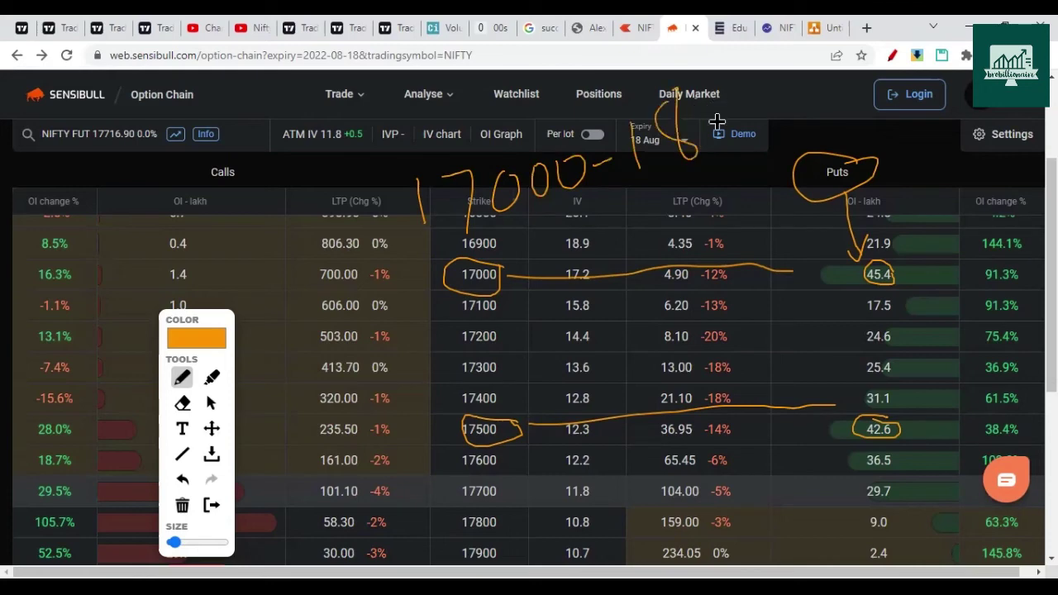
pyautogui.moveTo(731, 99); pyautogui.dragTo(746, 122)
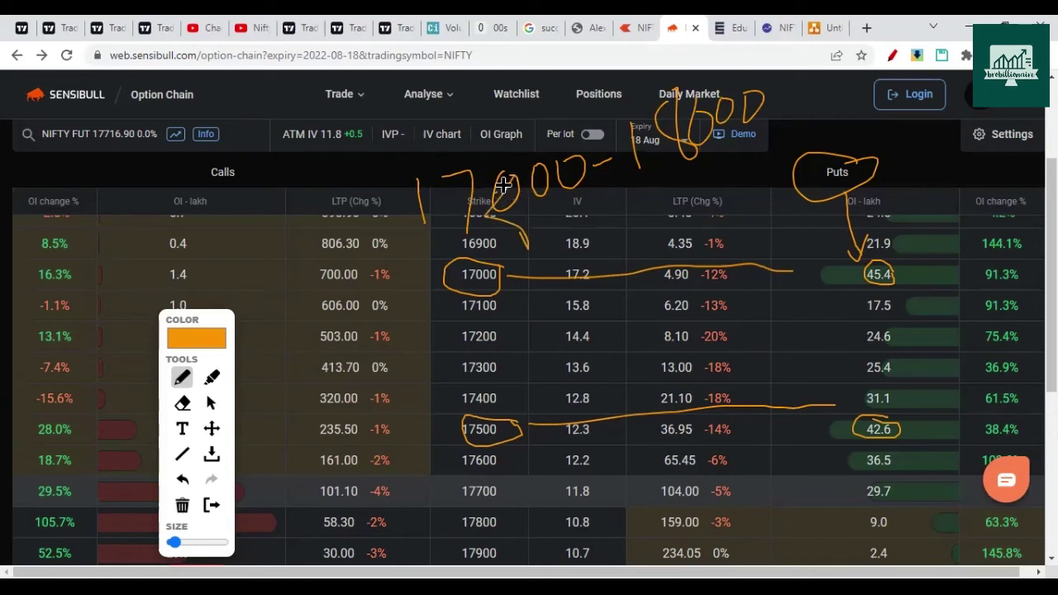
# Mark over the first zero of the handwritten 17000 and underline the whole range with long diagonal strokes
pyautogui.moveTo(500, 187)
pyautogui.mouseDown()
pyautogui.moveTo(529, 246)
pyautogui.moveTo(516, 213)
pyautogui.moveTo(494, 209)
pyautogui.mouseUp()
pyautogui.moveTo(532, 155); pyautogui.dragTo(498, 177)
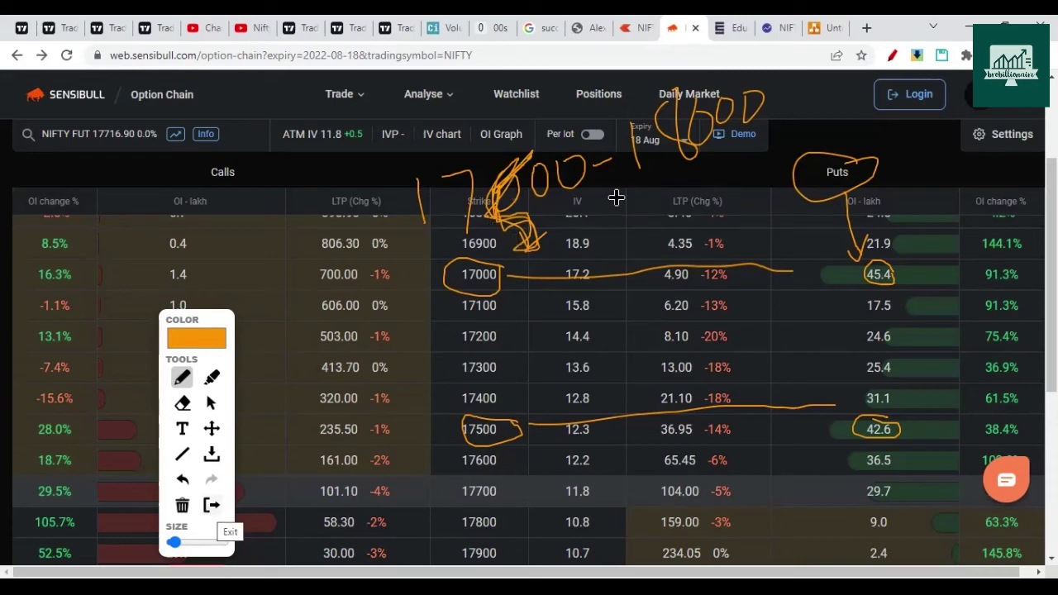
pyautogui.moveTo(799, 132); pyautogui.dragTo(480, 244)
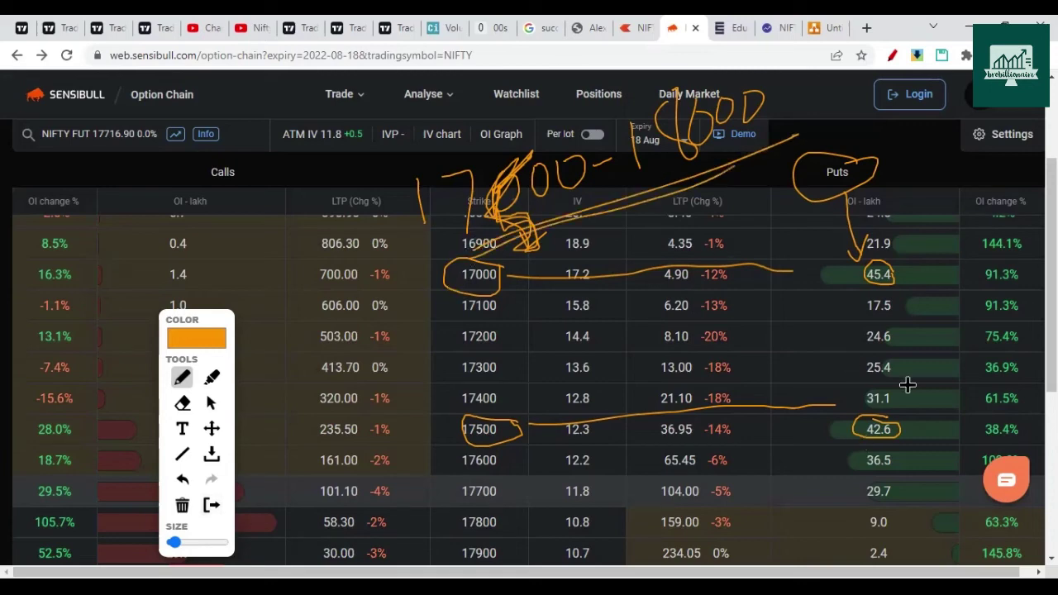
# Clear the markings, outline the call-side rows of the 17800 and 18000 strikes, and link the two strikes with a downward arrow
pyautogui.click(210, 505)
pyautogui.scroll(-3, 595, 298)
pyautogui.click(894, 53)
pyautogui.scroll(2, 248, 364)
pyautogui.moveTo(273, 363)
pyautogui.mouseDown()
pyautogui.moveTo(371, 366)
pyautogui.moveTo(261, 367)
pyautogui.mouseUp()
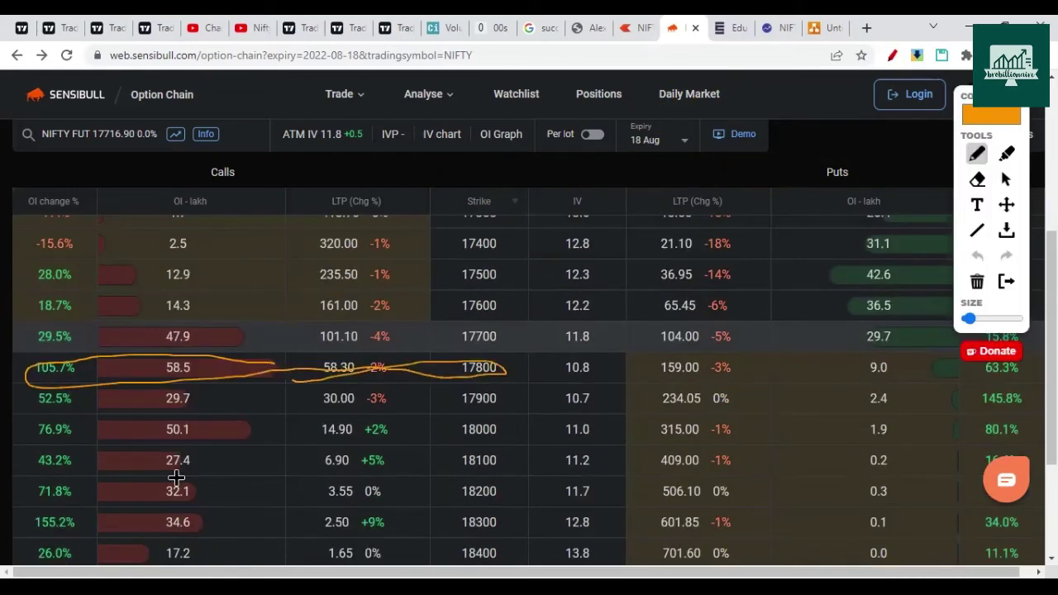
pyautogui.moveTo(498, 418)
pyautogui.mouseDown()
pyautogui.moveTo(75, 422)
pyautogui.moveTo(40, 454)
pyautogui.moveTo(515, 424)
pyautogui.moveTo(453, 403)
pyautogui.mouseUp()
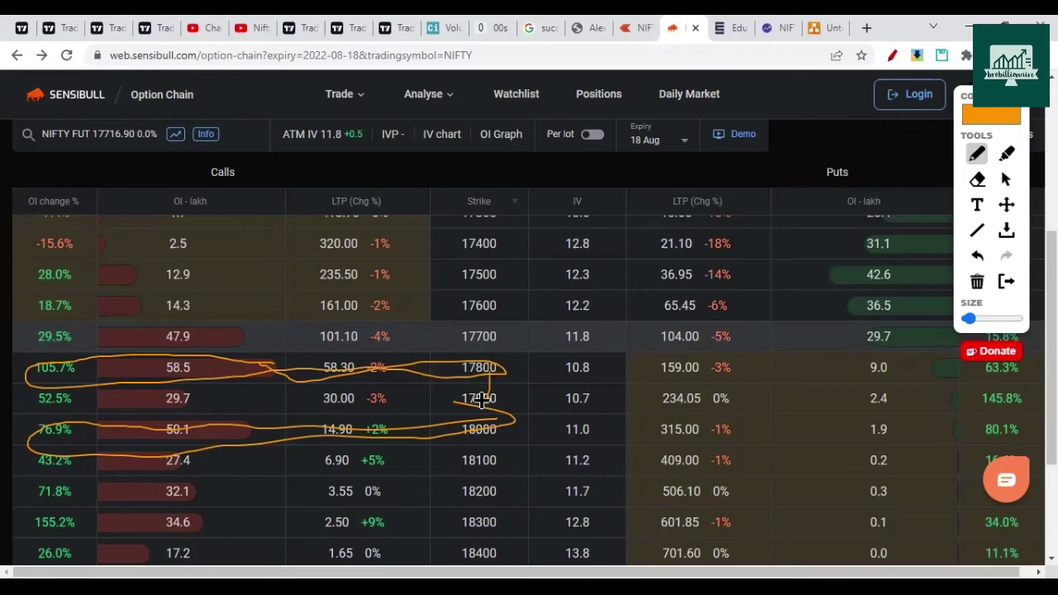
pyautogui.moveTo(486, 411)
pyautogui.mouseDown()
pyautogui.moveTo(499, 395)
pyautogui.moveTo(489, 410)
pyautogui.mouseUp()
# Circle the Calls heading, the 47.9 call open interest and the 17700 strike, and draw arrows from 47.9 to 58.5 and 50.1
pyautogui.moveTo(224, 153)
pyautogui.mouseDown()
pyautogui.moveTo(156, 189)
pyautogui.moveTo(226, 133)
pyautogui.mouseUp()
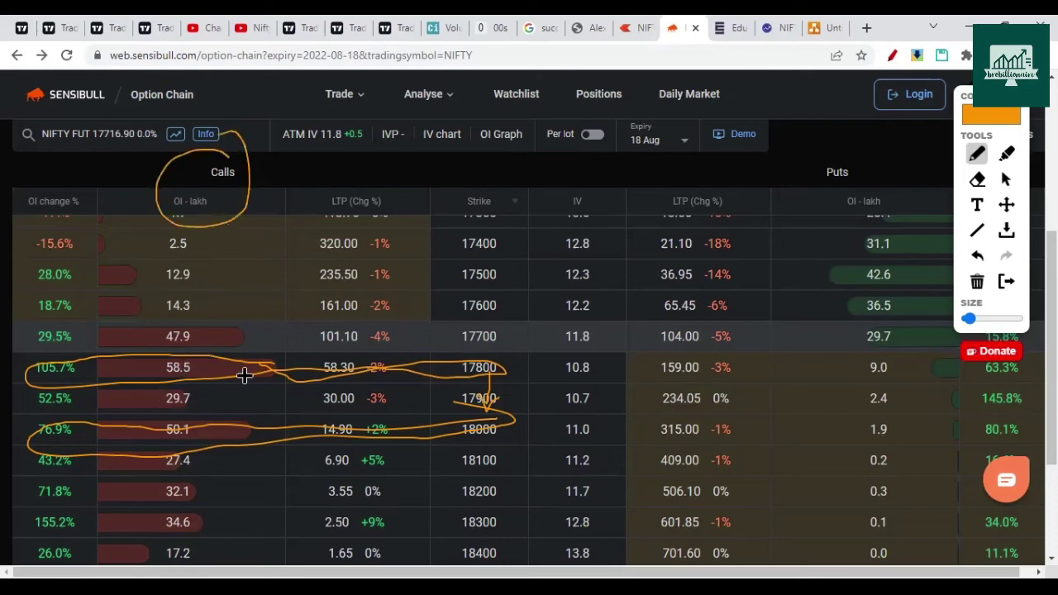
pyautogui.moveTo(197, 325)
pyautogui.mouseDown()
pyautogui.moveTo(157, 338)
pyautogui.moveTo(163, 353)
pyautogui.moveTo(200, 326)
pyautogui.mouseUp()
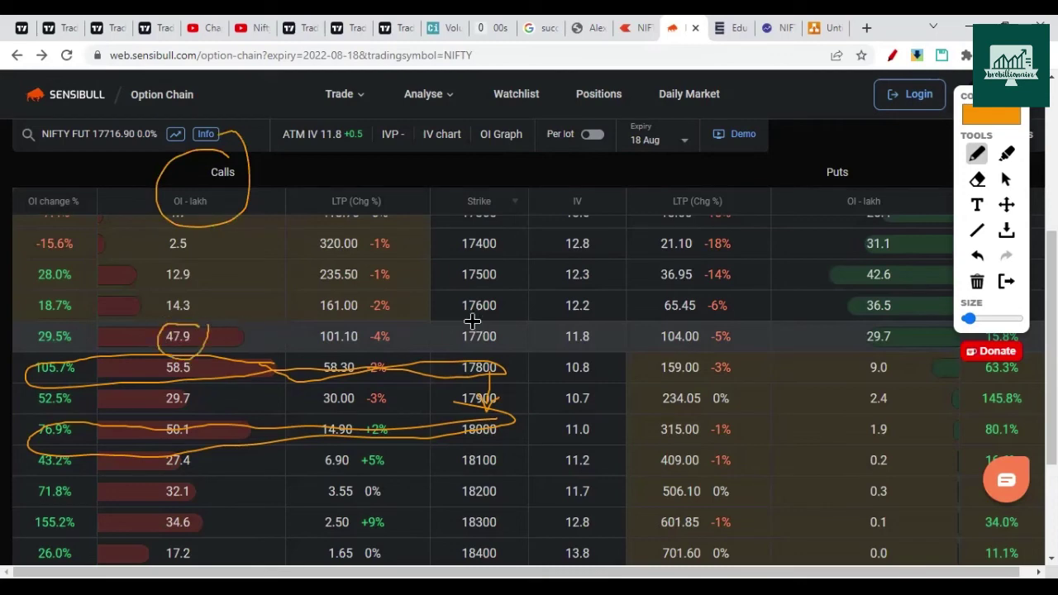
pyautogui.moveTo(499, 318); pyautogui.dragTo(490, 370)
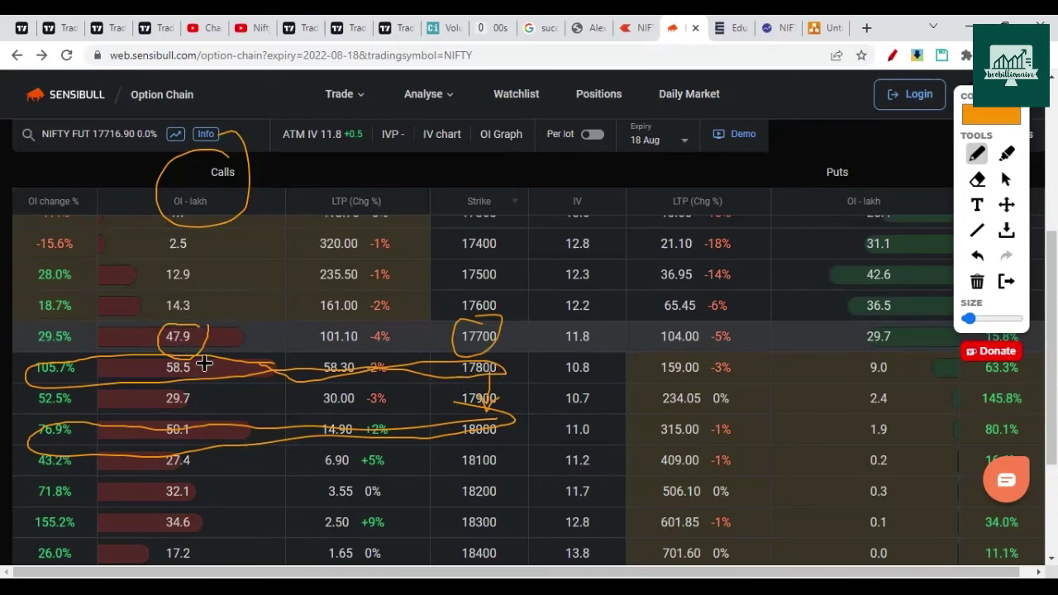
pyautogui.moveTo(192, 340)
pyautogui.mouseDown()
pyautogui.moveTo(220, 371)
pyautogui.moveTo(208, 359)
pyautogui.moveTo(216, 430)
pyautogui.moveTo(225, 411)
pyautogui.mouseUp()
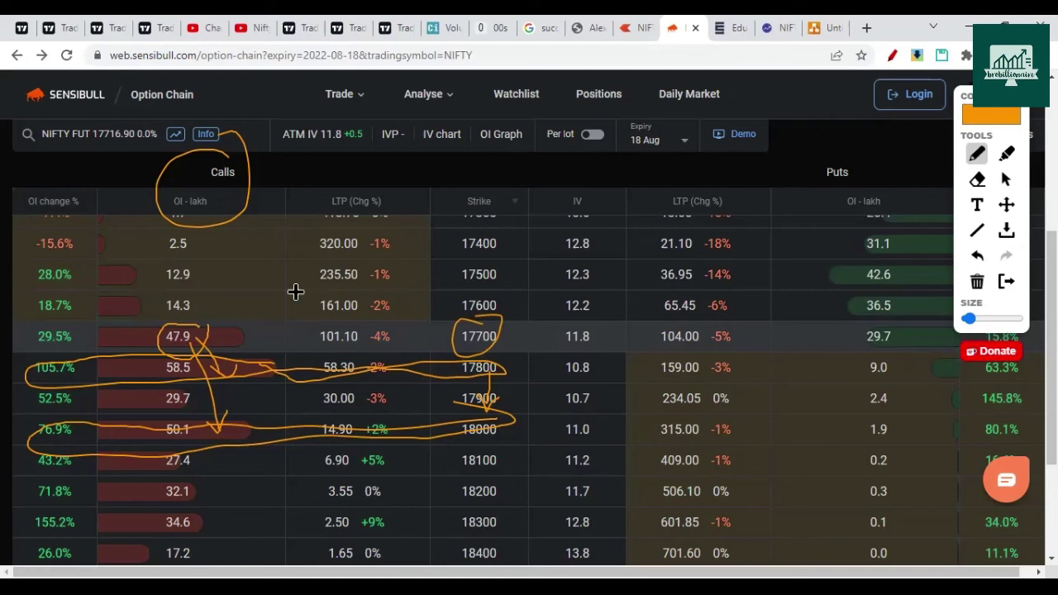
pyautogui.moveTo(276, 246); pyautogui.dragTo(281, 298)
pyautogui.moveTo(290, 243); pyautogui.dragTo(286, 296)
pyautogui.moveTo(324, 247); pyautogui.dragTo(311, 286)
pyautogui.moveTo(340, 240)
pyautogui.mouseDown()
pyautogui.moveTo(333, 269)
pyautogui.moveTo(408, 234)
pyautogui.moveTo(427, 252)
pyautogui.mouseUp()
pyautogui.moveTo(438, 214); pyautogui.dragTo(460, 258)
pyautogui.moveTo(480, 216)
pyautogui.mouseDown()
pyautogui.moveTo(538, 191)
pyautogui.moveTo(534, 210)
pyautogui.mouseUp()
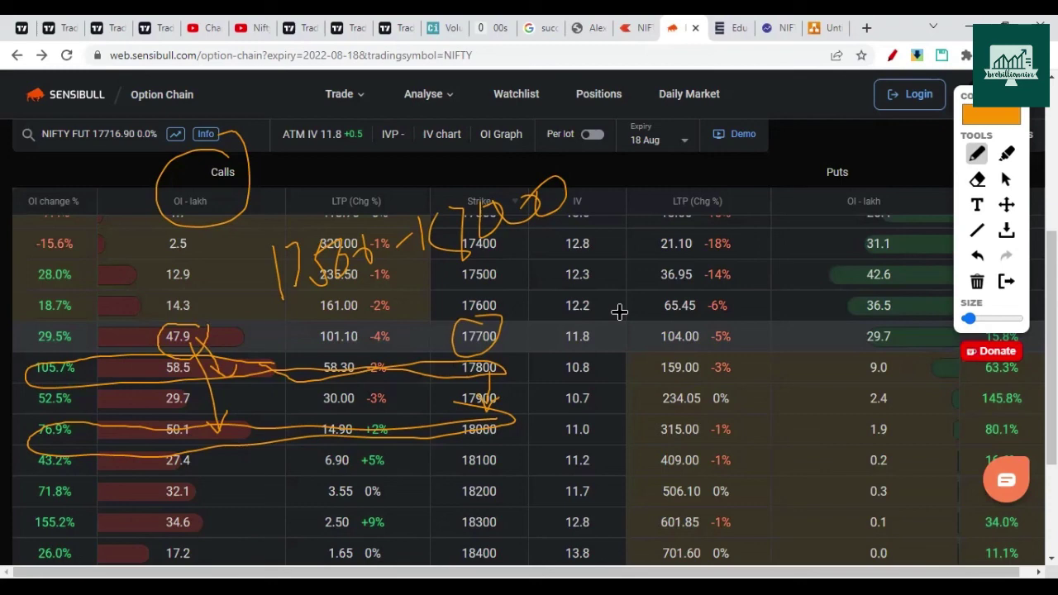
# Return to the hourly NIFTY chart in TradingView, and examine the recent rally against the upper channel line on the daily chart
pyautogui.click(27, 26)
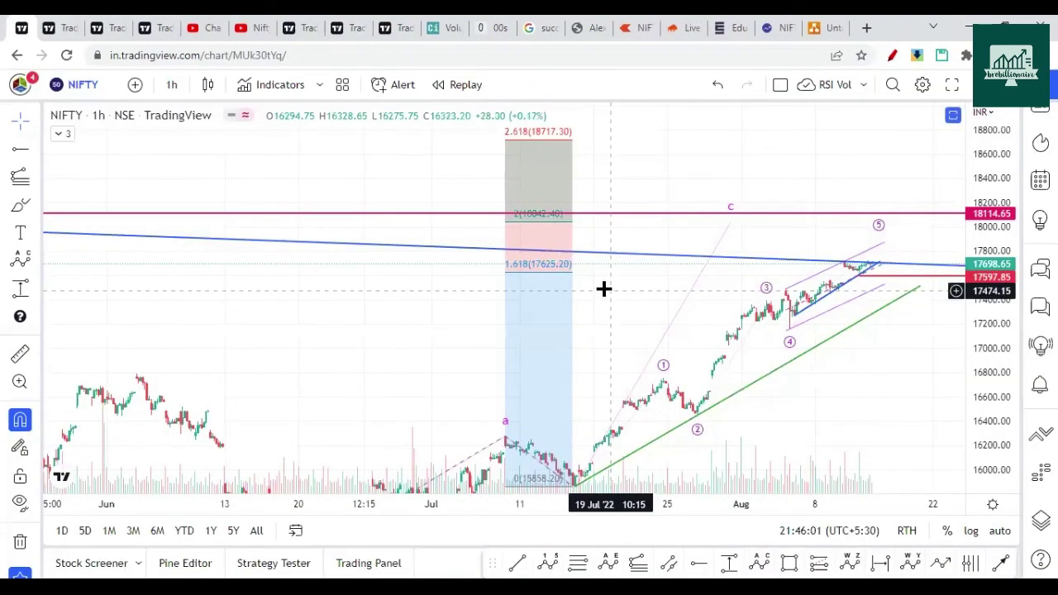
pyautogui.scroll(-5, 484, 296)
pyautogui.scroll(-4, 484, 295)
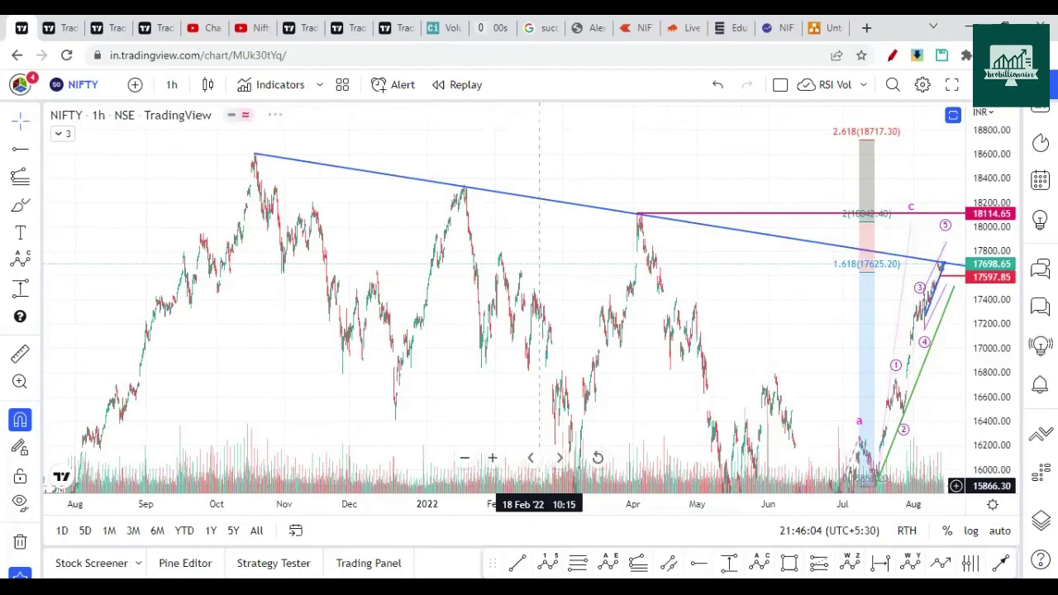
pyautogui.hotkey('alt', 'Tab')
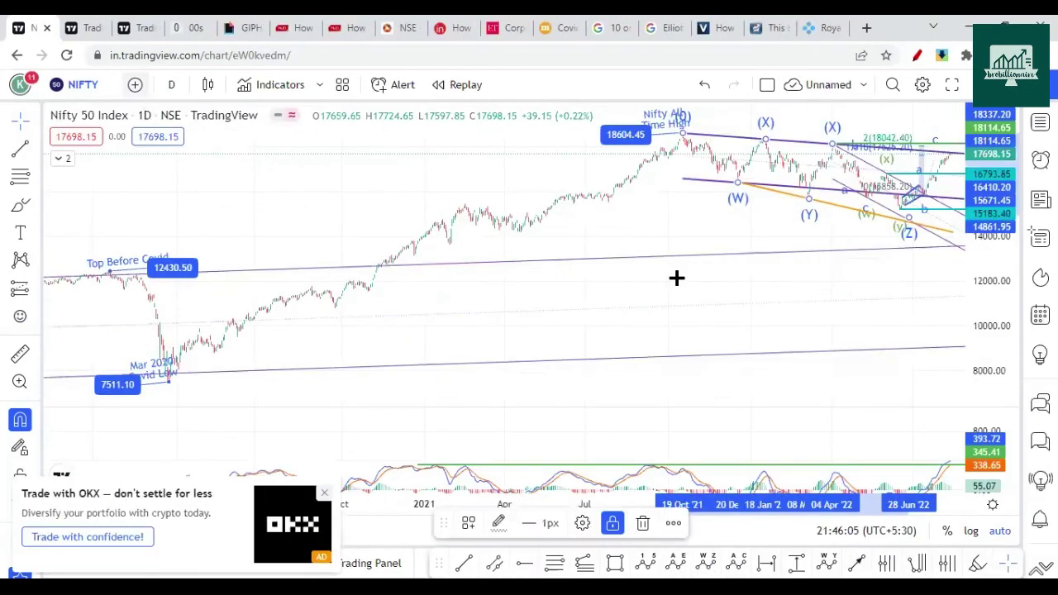
pyautogui.scroll(3, 678, 248)
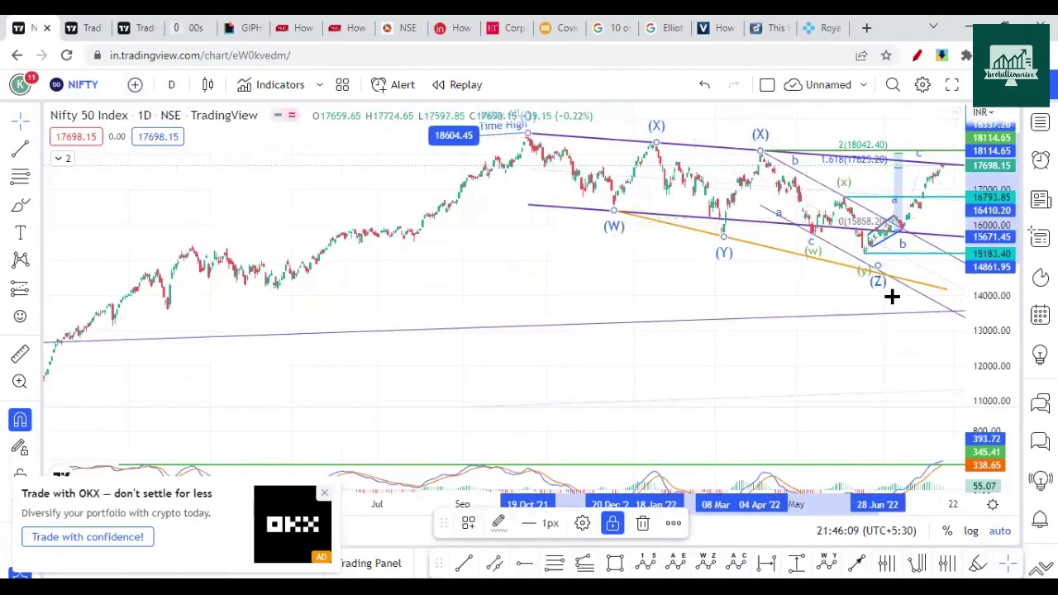
pyautogui.scroll(3, 683, 311)
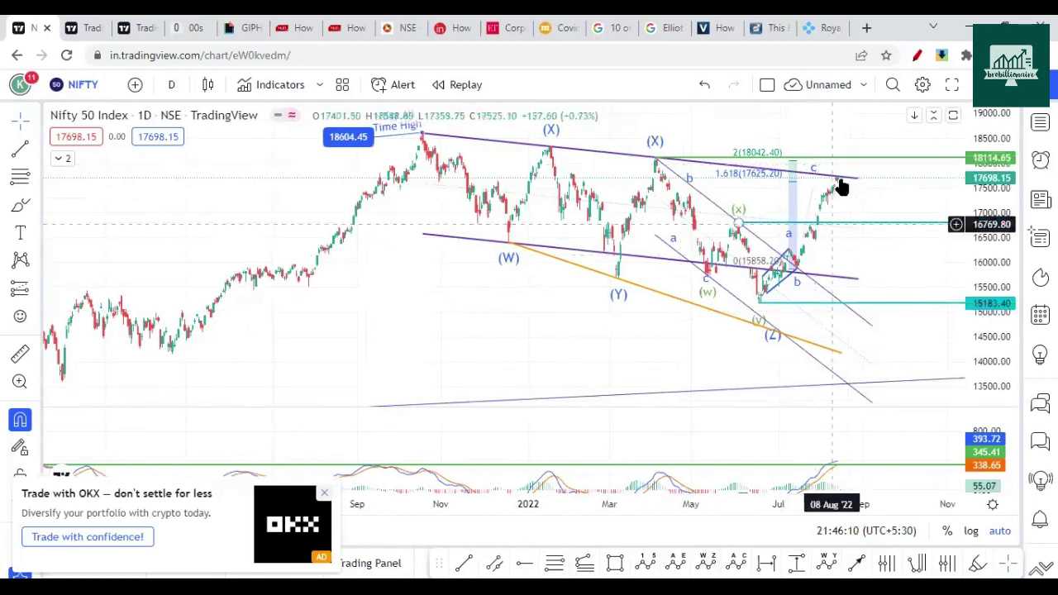